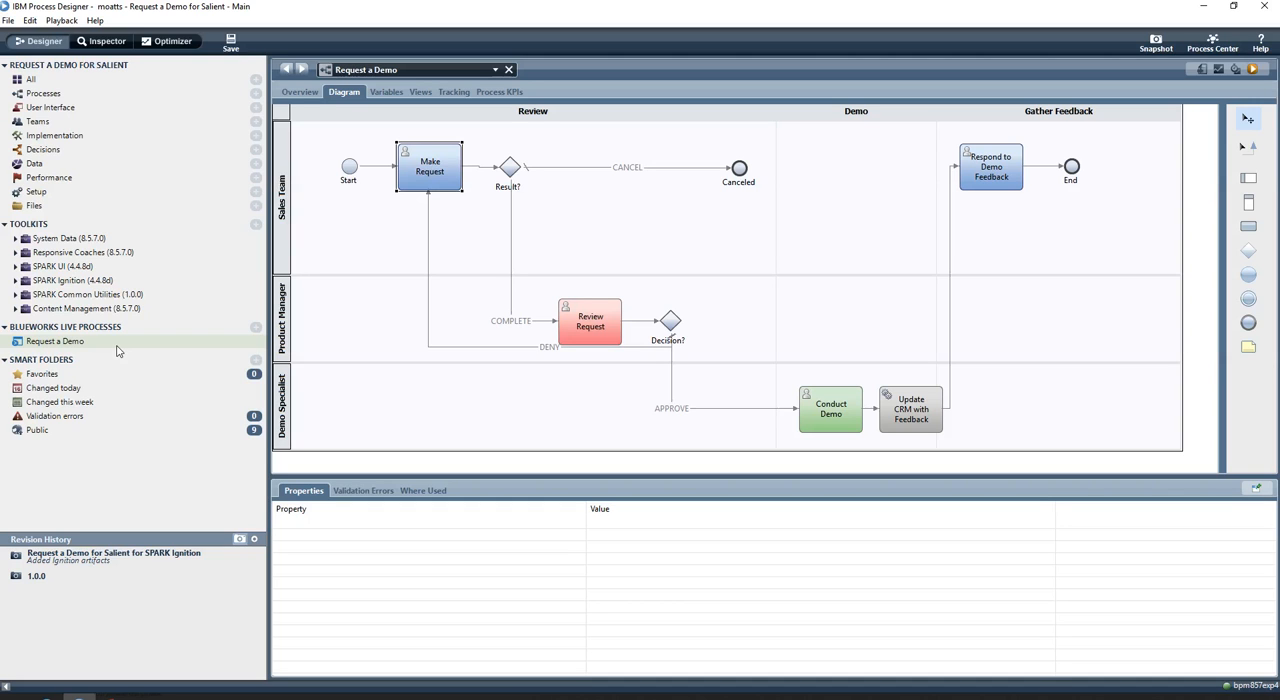
# Examine the implementation of the Make Request activity and the decision conditions of the Result? gateway
pyautogui.click(437, 180)
pyautogui.click(437, 215)
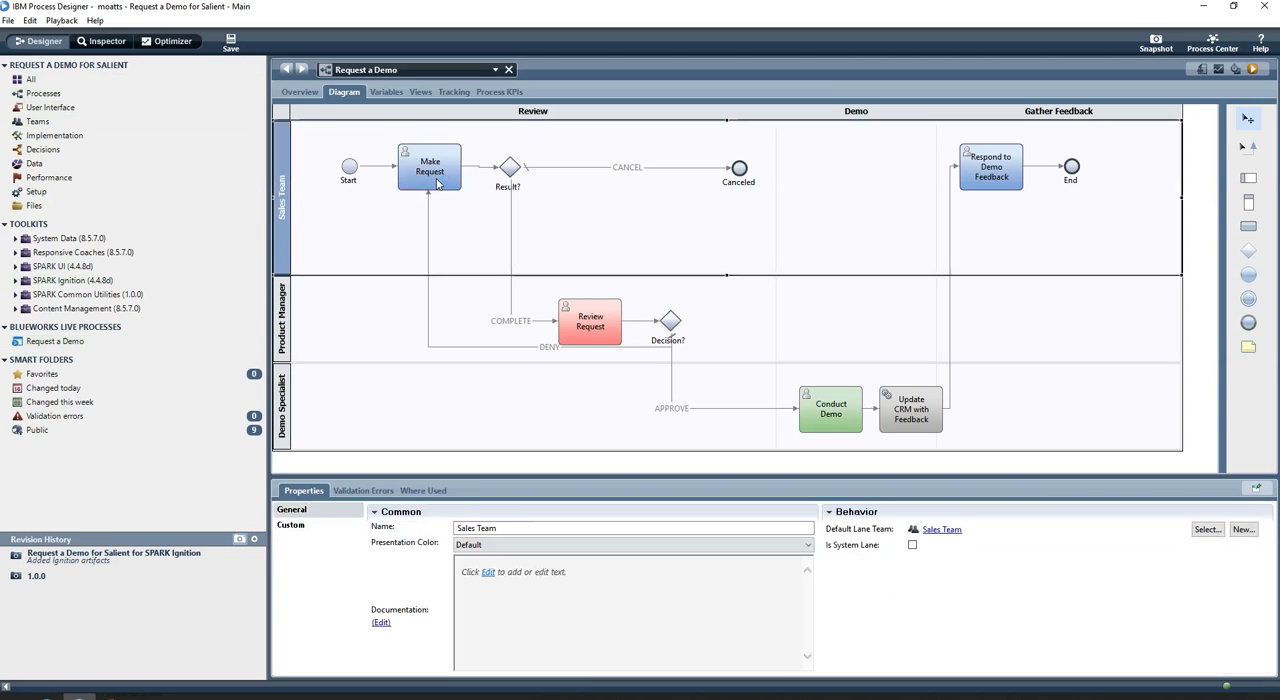
pyautogui.click(437, 183)
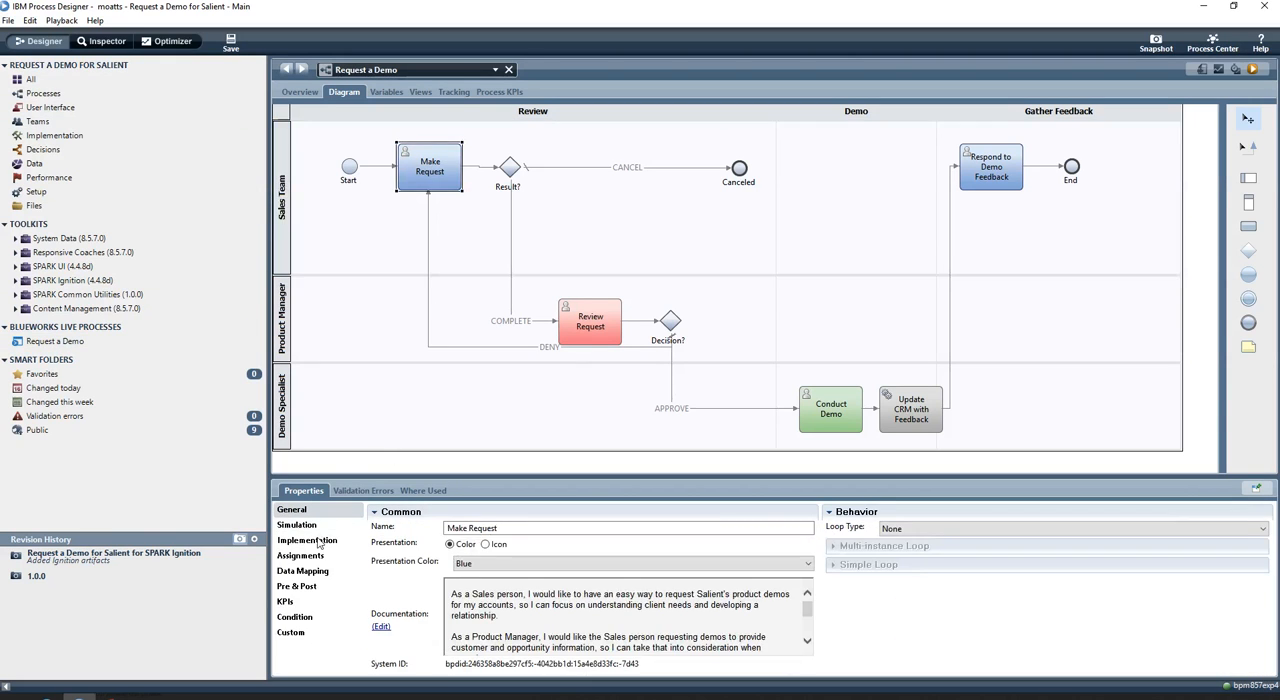
pyautogui.click(318, 541)
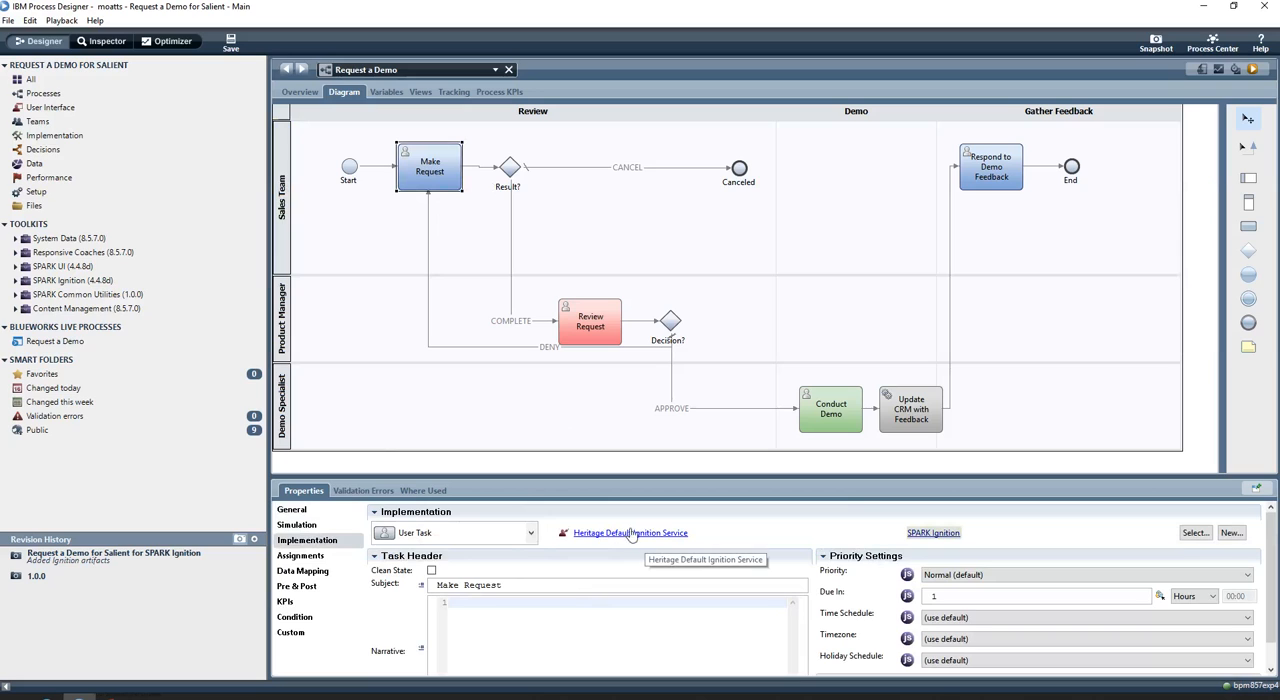
pyautogui.click(508, 174)
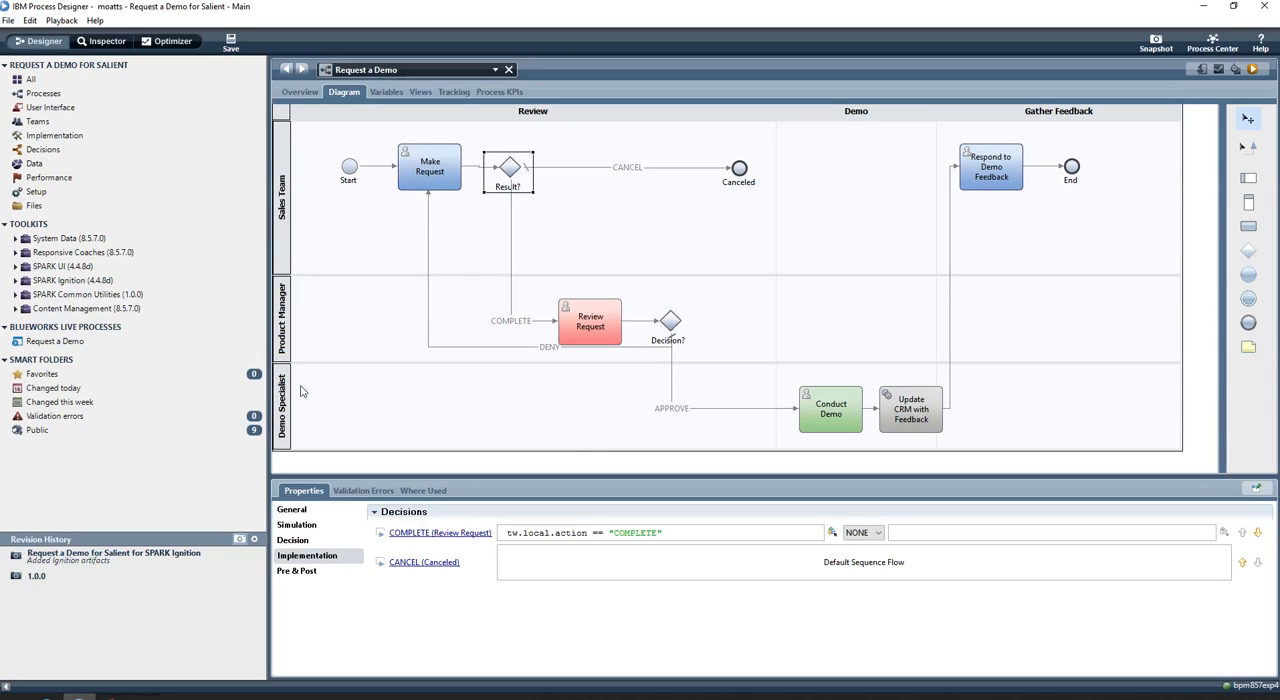
# Copy the Heritage Default Ignition Service from the SPARK Ignition toolkit to the Request a Demo for Salient process app
pyautogui.click(80, 281)
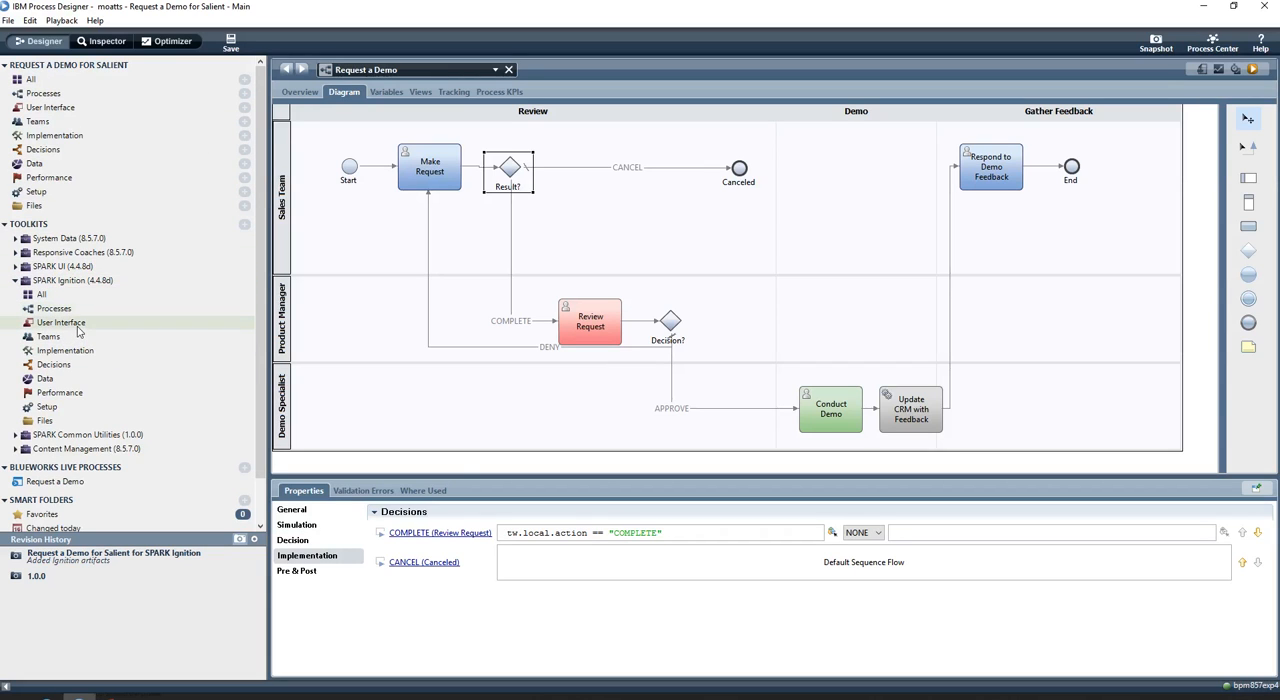
pyautogui.click(78, 331)
pyautogui.write('dea')
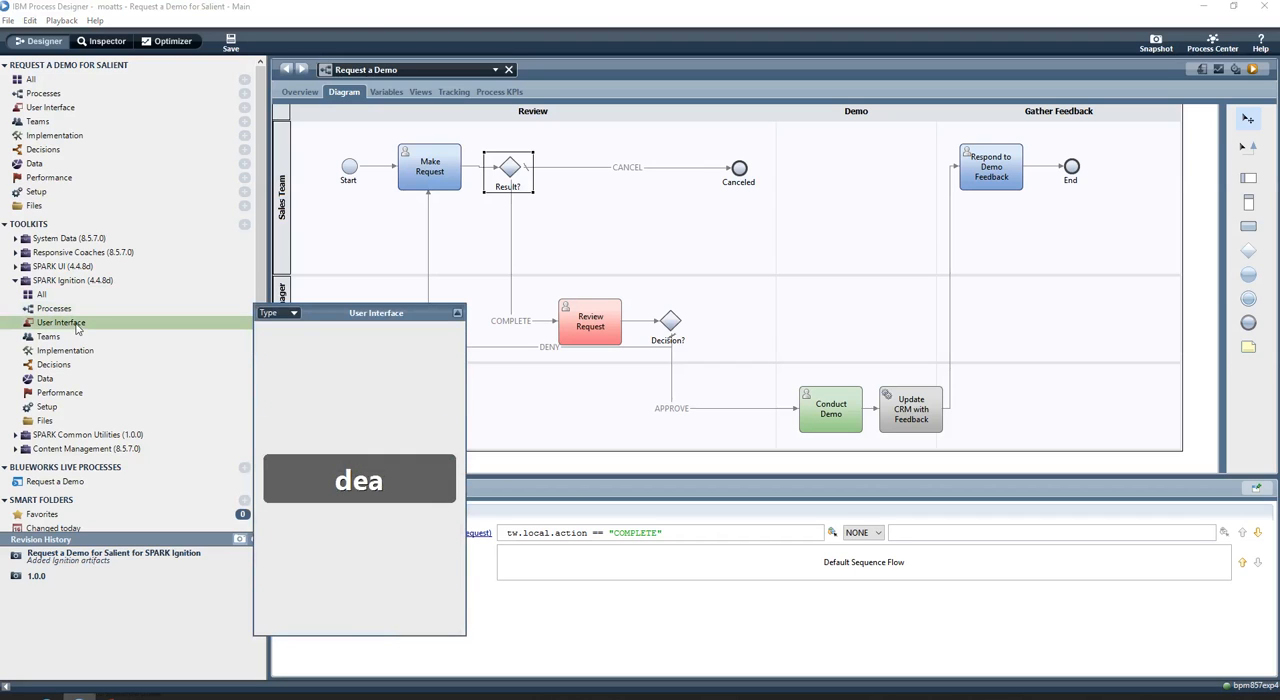
pyautogui.press('BackSpace')
pyautogui.write('ful')
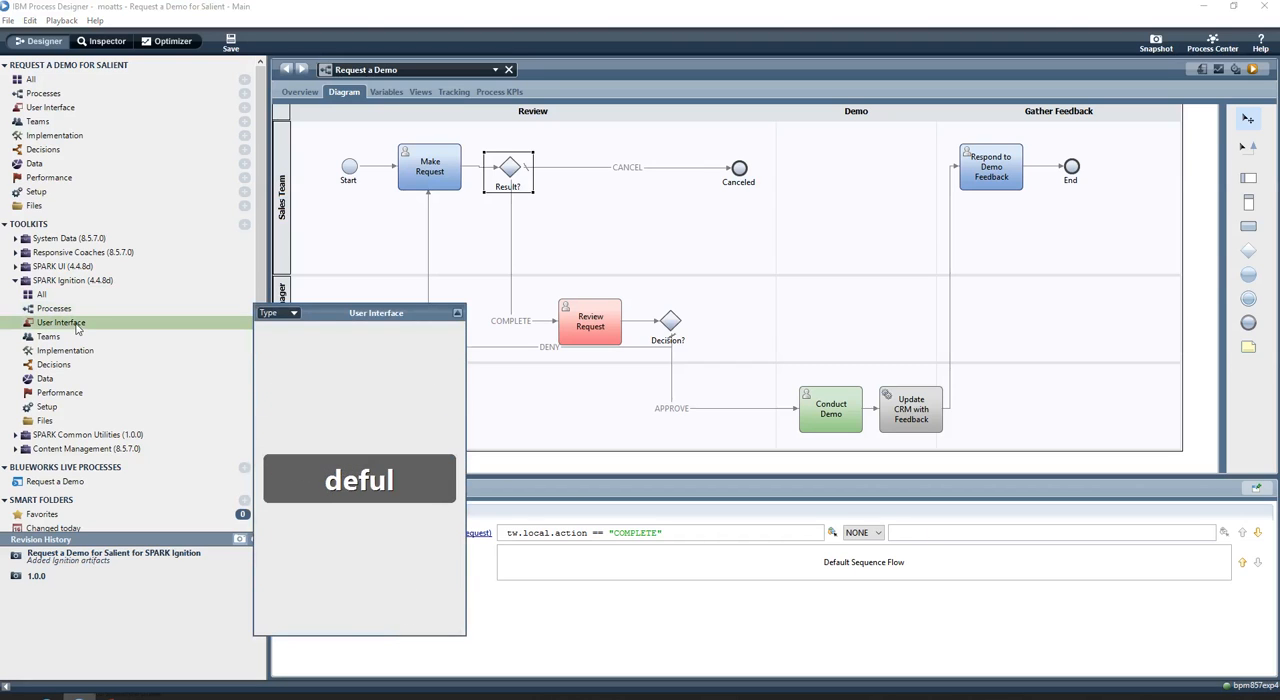
pyautogui.press('BackSpace')
pyautogui.press('BackSpace')
pyautogui.write('a')
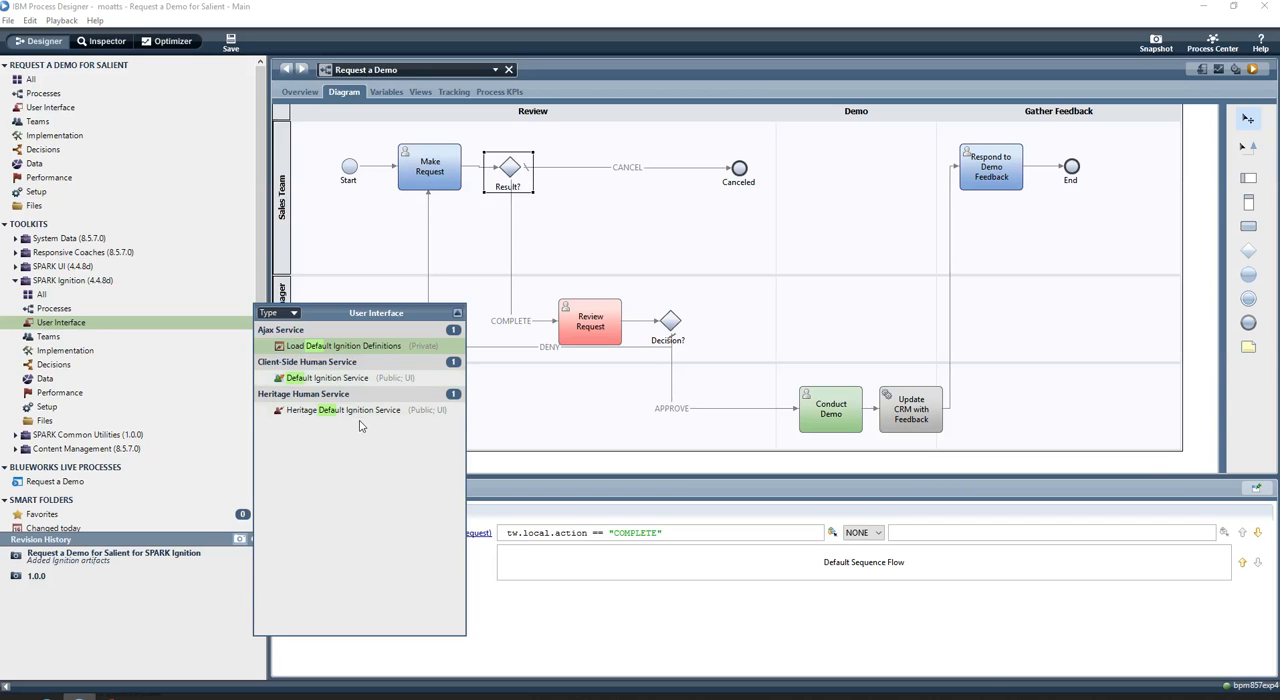
pyautogui.rightClick(366, 415)
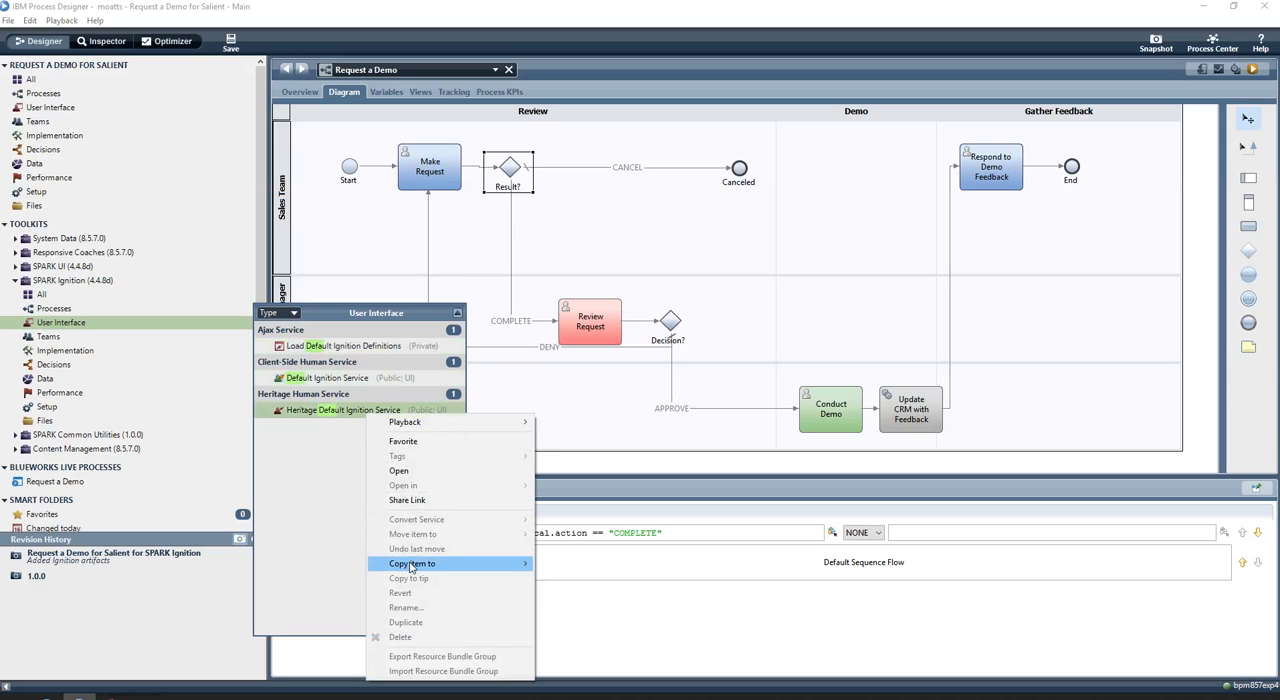
pyautogui.moveTo(415, 565)
pyautogui.click(588, 566)
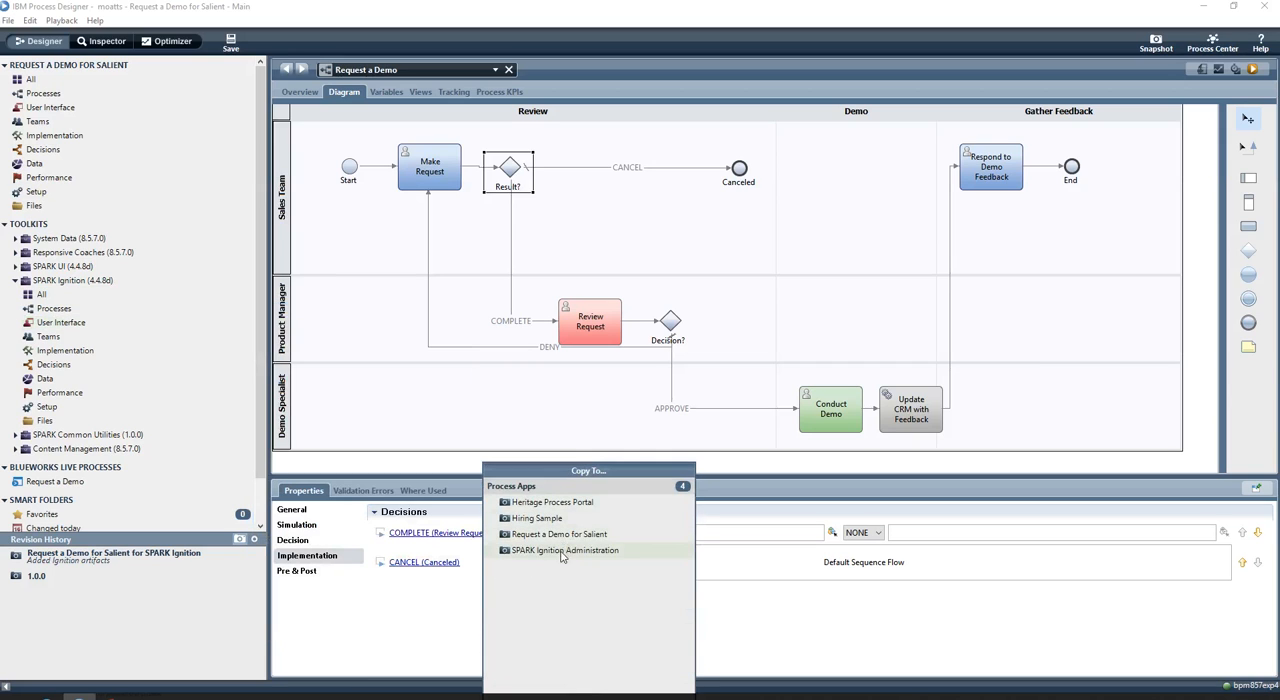
pyautogui.click(563, 535)
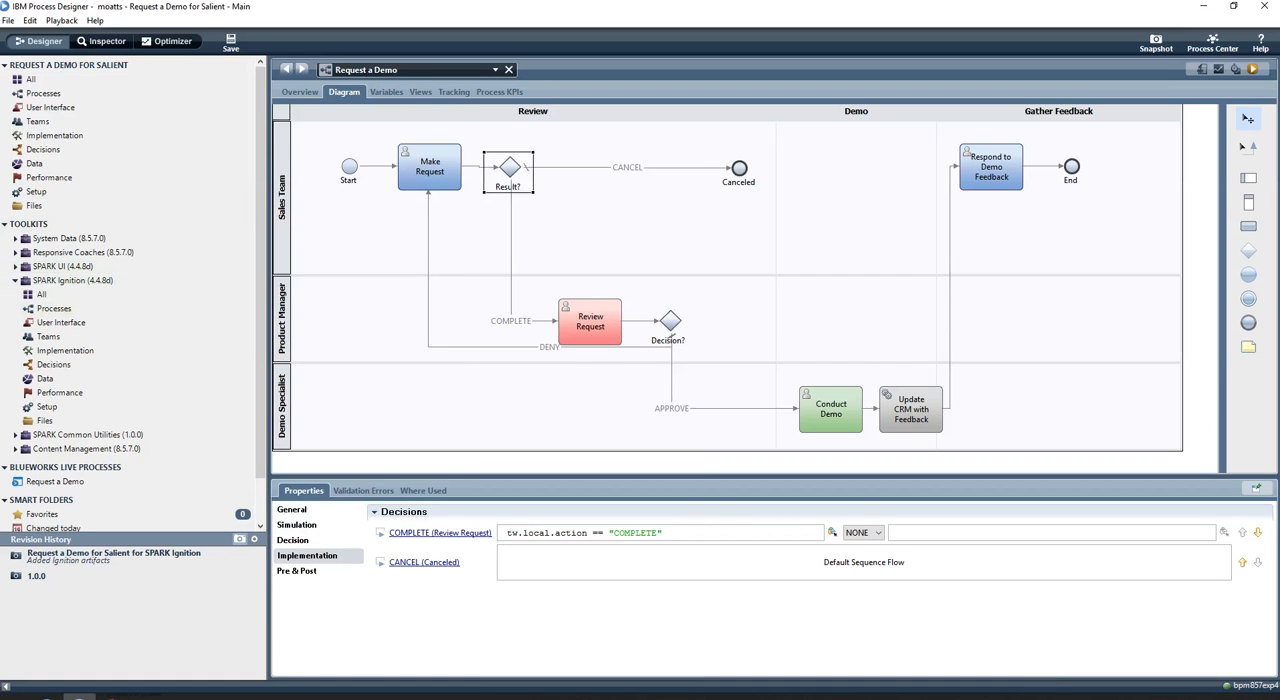
# Rename the process app's copied Heritage Default Ignition Service to "Request a Demo Ignition Service"
pyautogui.click(180, 108)
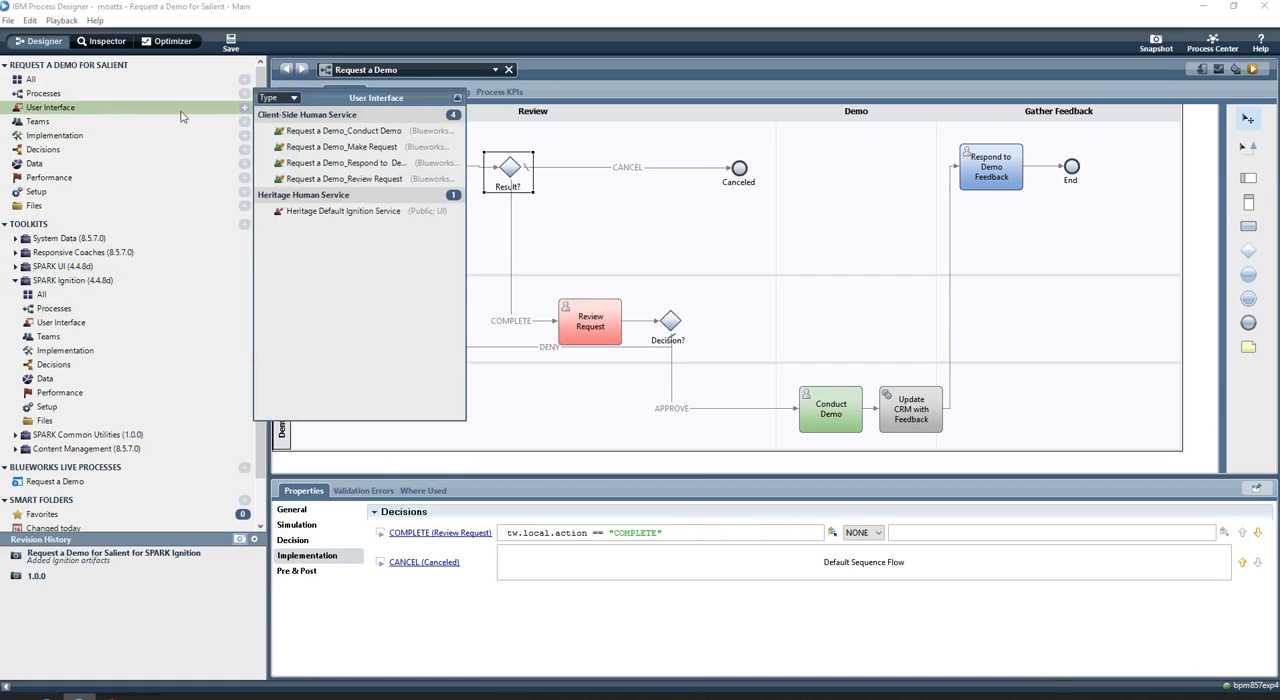
pyautogui.rightClick(355, 216)
pyautogui.click(455, 414)
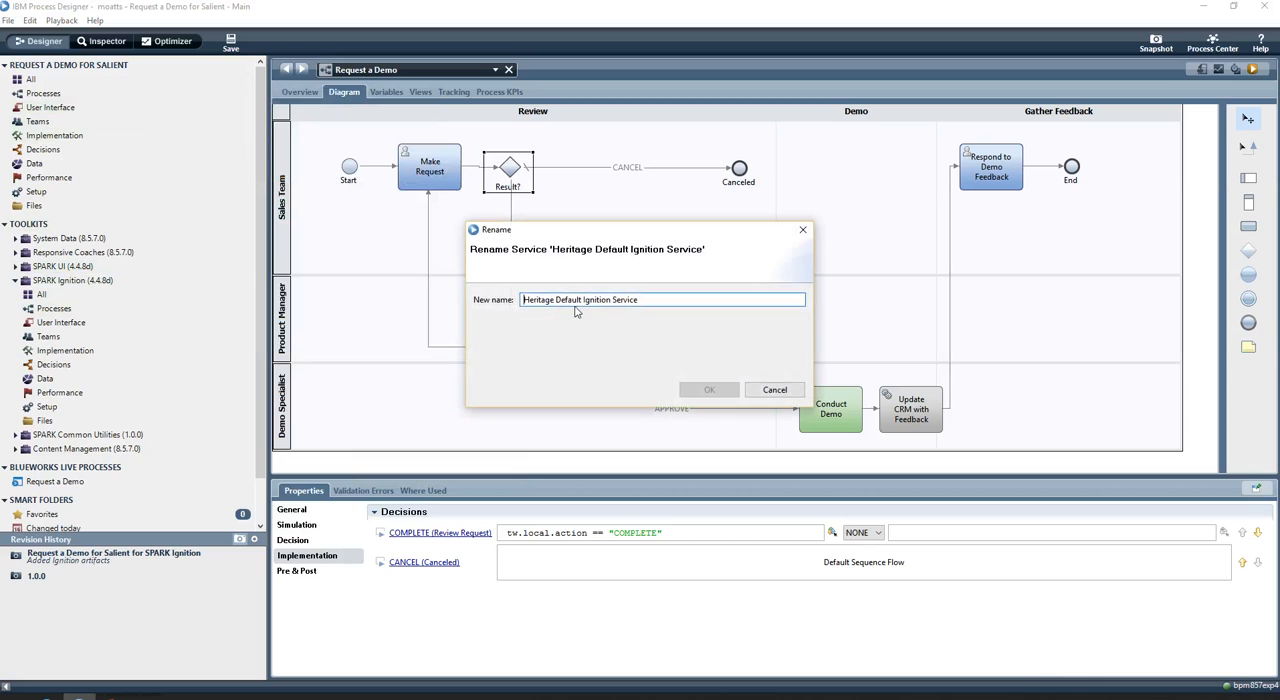
pyautogui.moveTo(585, 300); pyautogui.dragTo(355, 293)
pyautogui.write('Request a ')
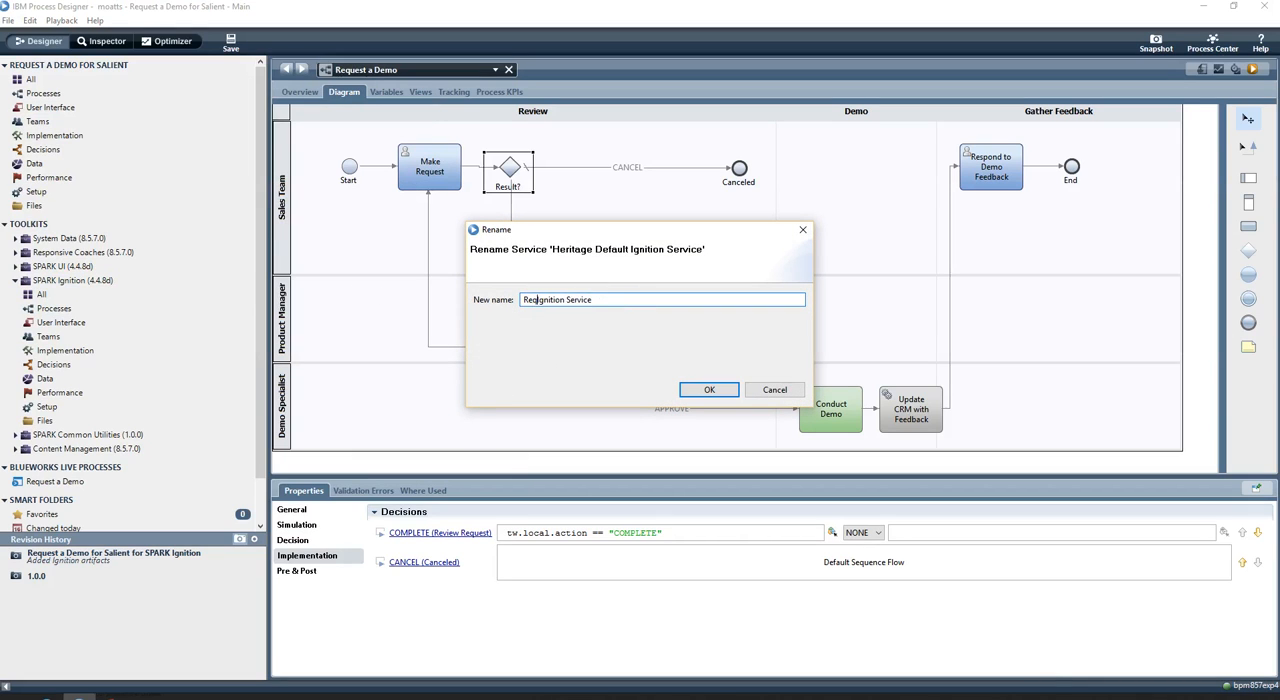
pyautogui.write('Demo')
pyautogui.click(681, 389)
# Open the Request a Demo Ignition Service and add an input variable named customerInformation
pyautogui.click(77, 108)
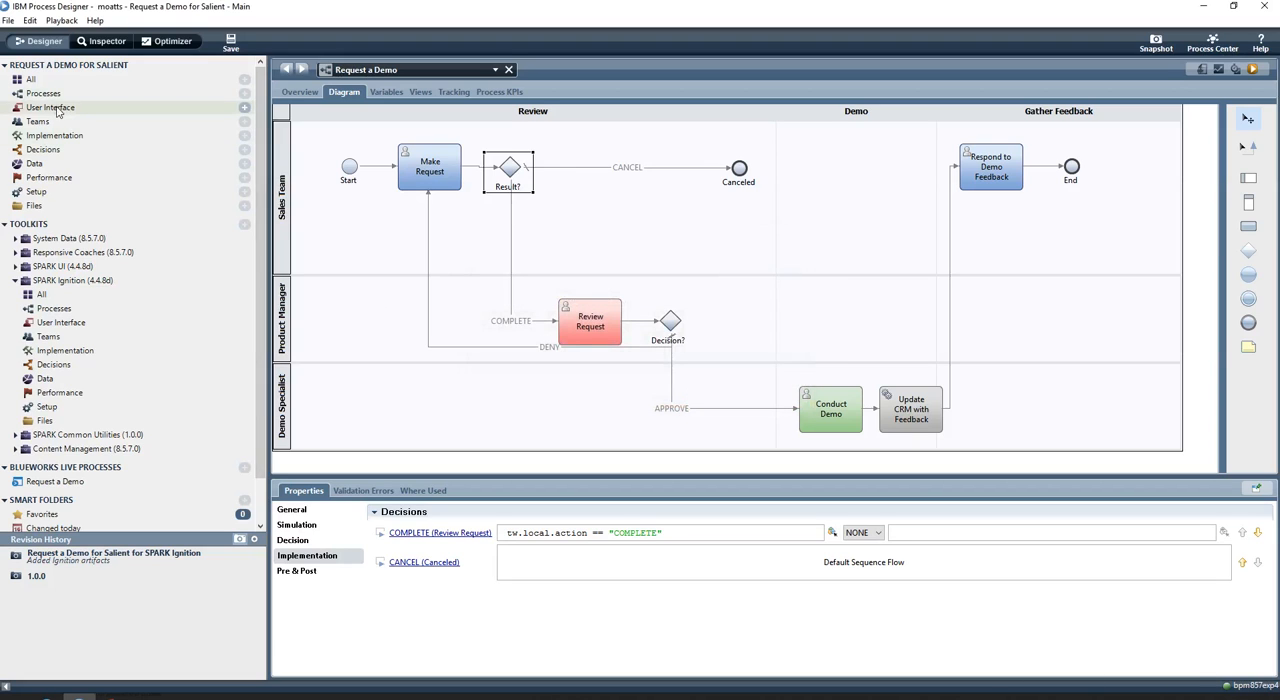
pyautogui.click(407, 211)
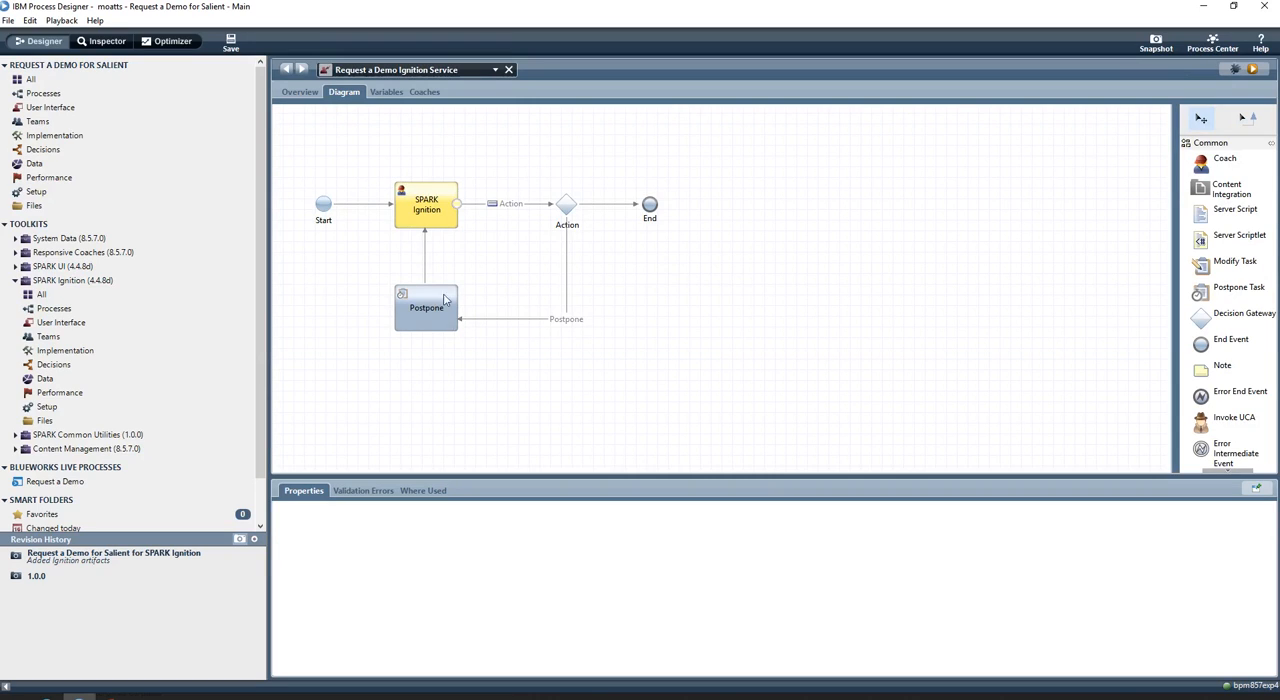
pyautogui.click(380, 92)
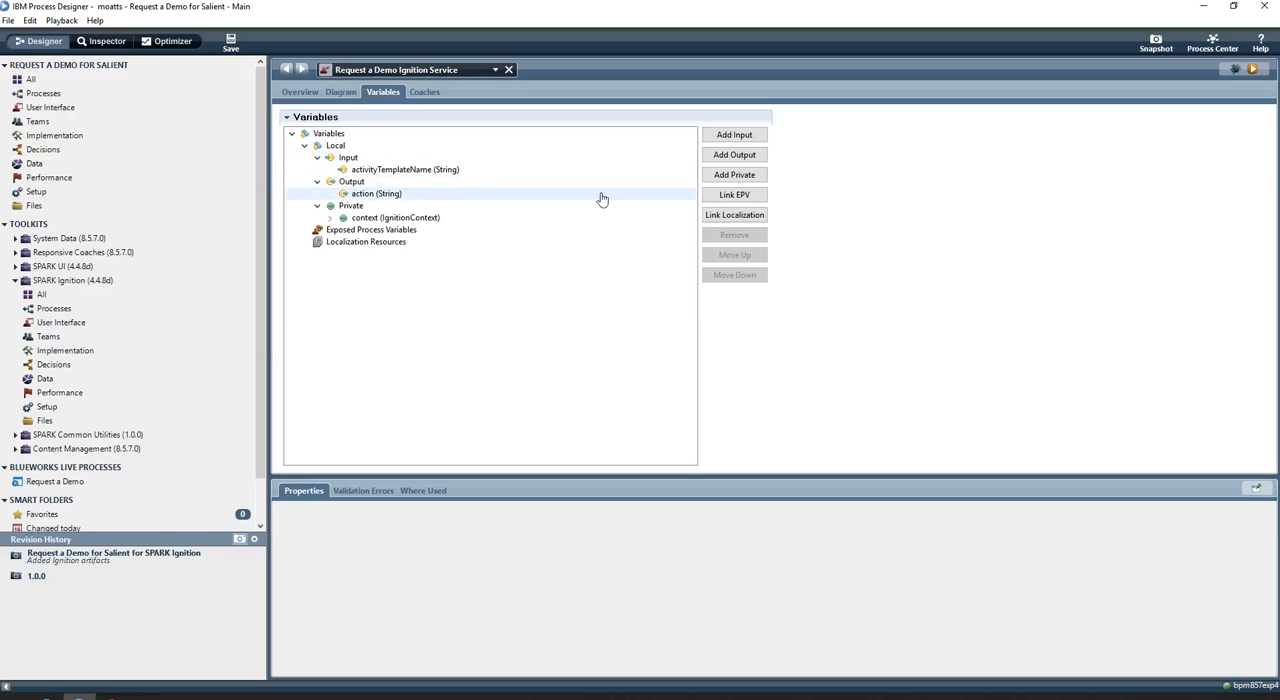
pyautogui.click(734, 134)
pyautogui.write('customer')
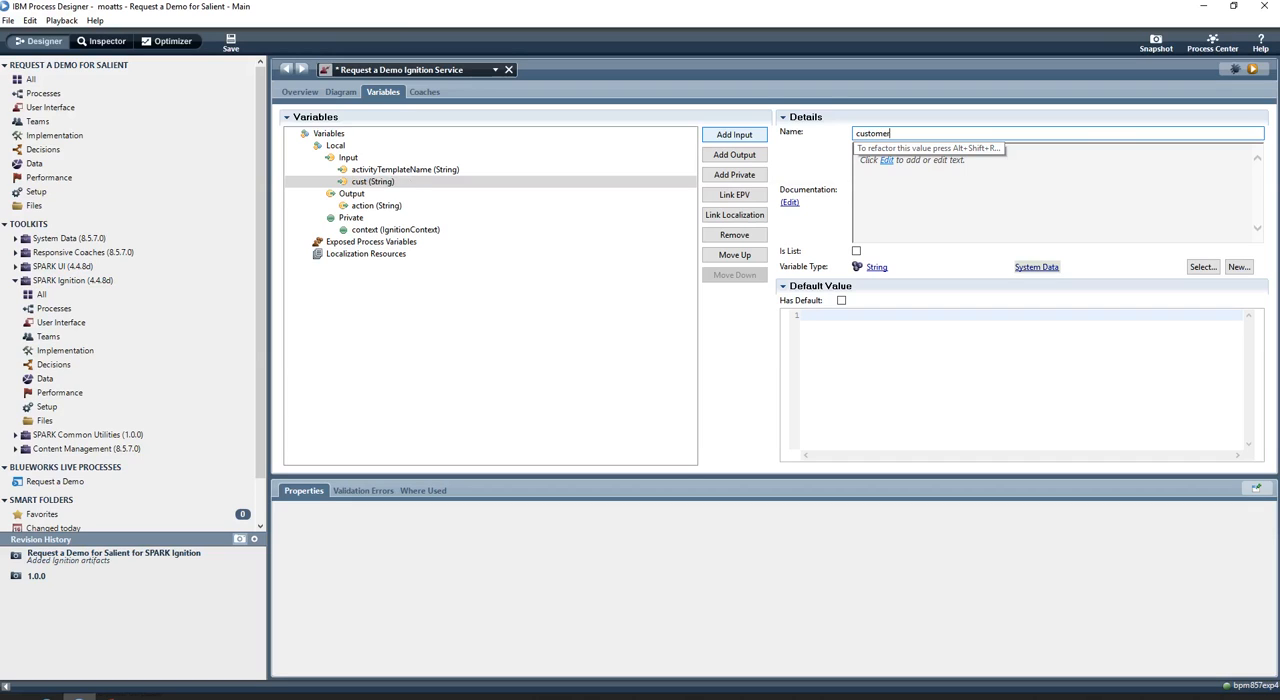
pyautogui.write('Information')
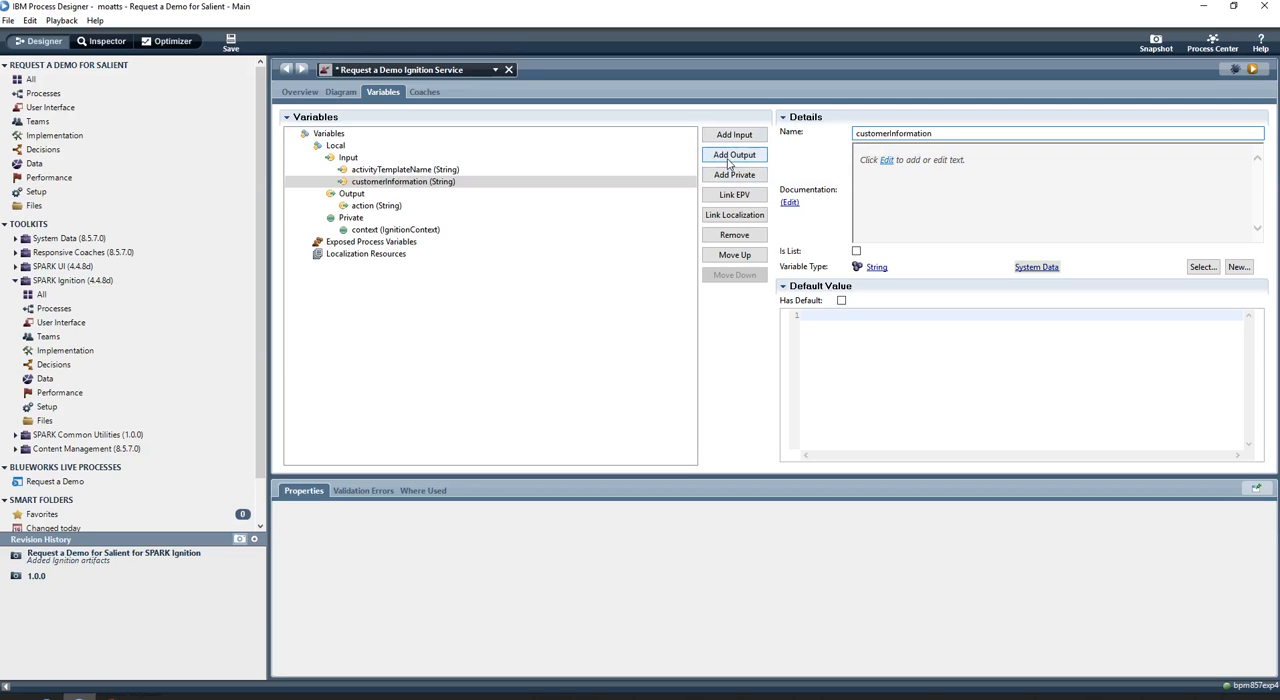
# Add an output variable named customerInformation to the service
pyautogui.click(729, 160)
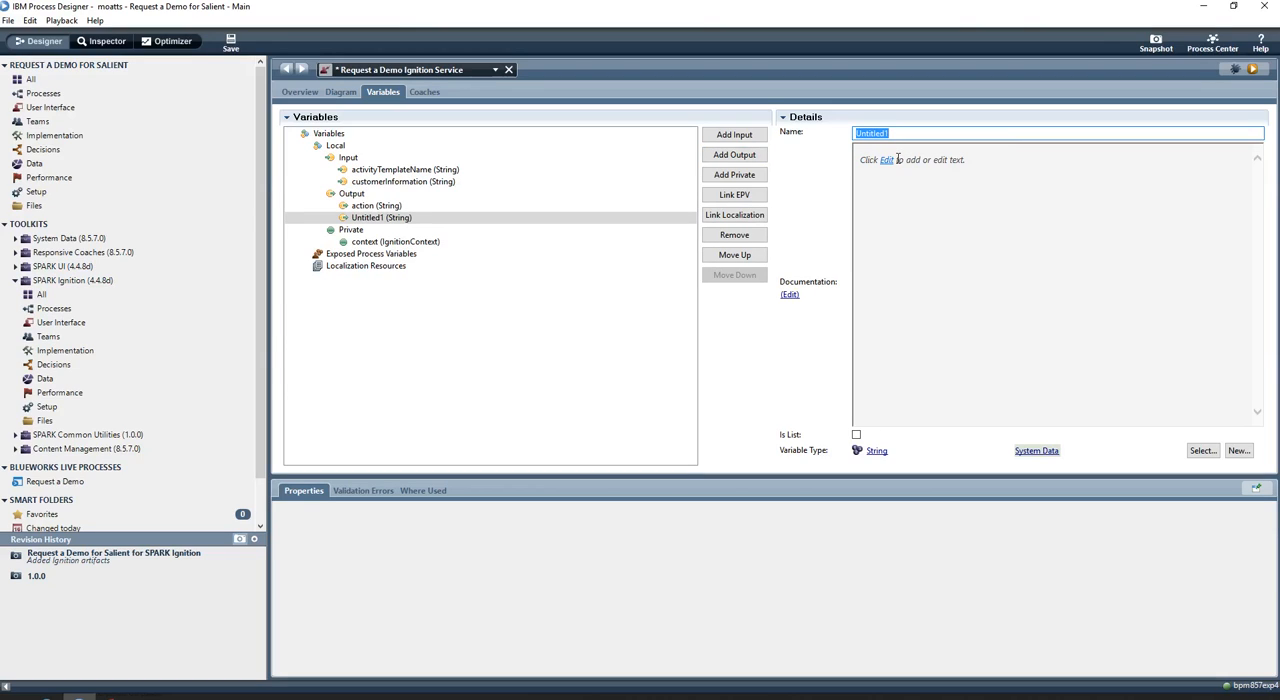
pyautogui.write('customerInformation')
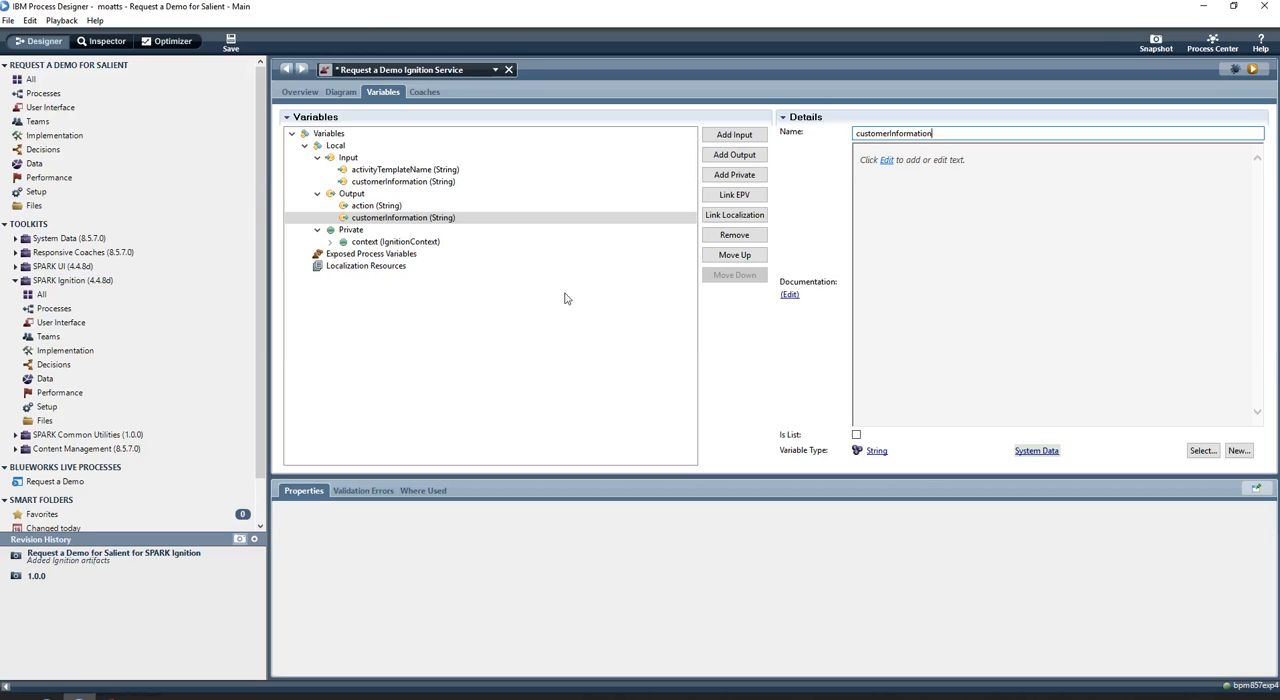
# Add the Salient Customer Information 1.6.0 toolkit as a dependency and set the output customerInformation variable's type to CustomerInformation
pyautogui.click(245, 227)
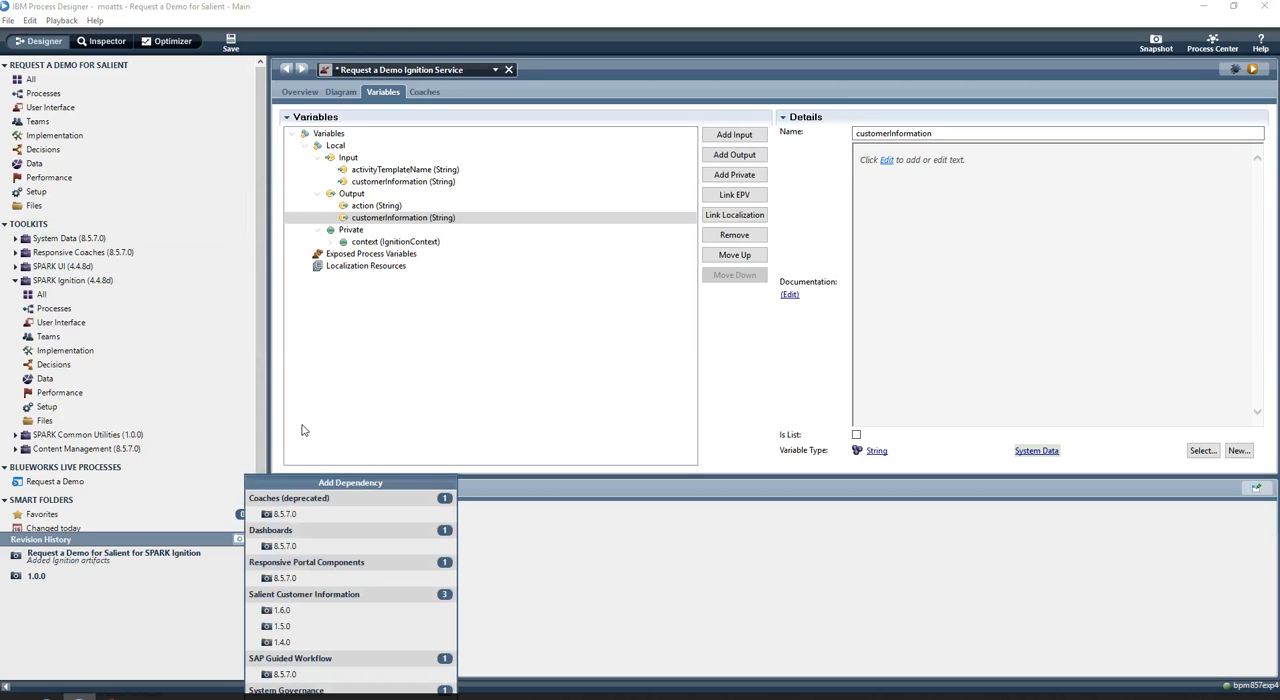
pyautogui.click(290, 610)
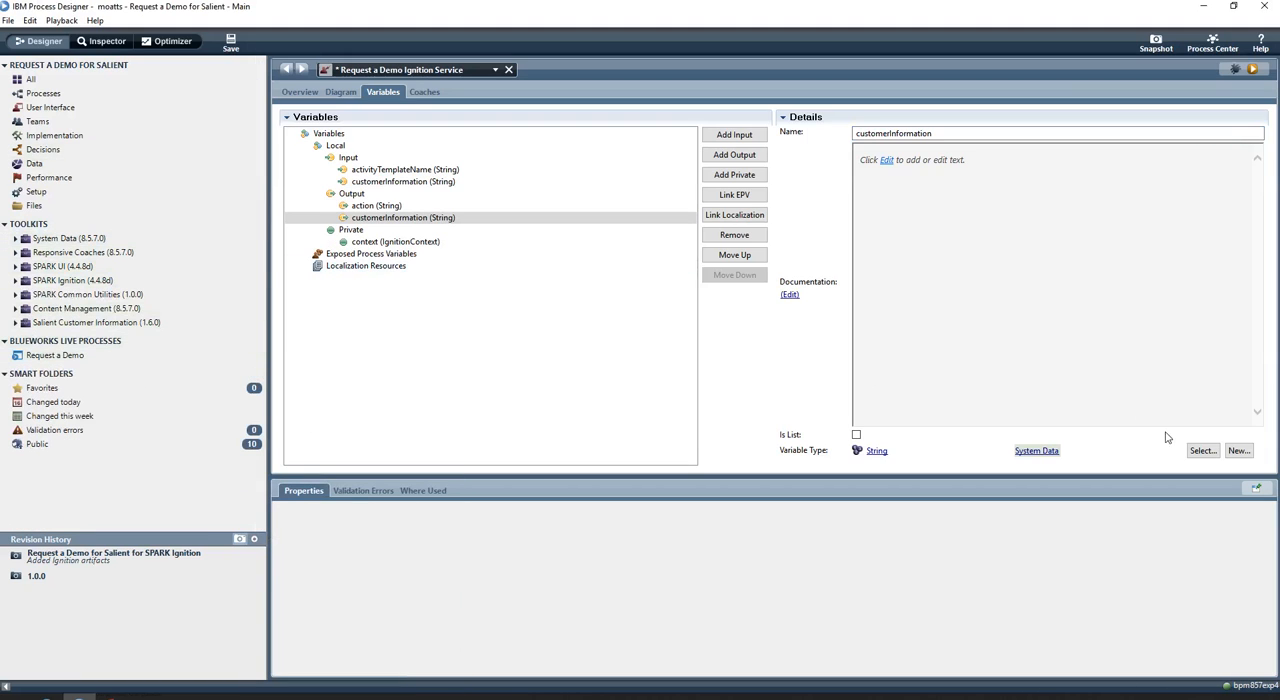
pyautogui.click(1192, 452)
pyautogui.write('cus')
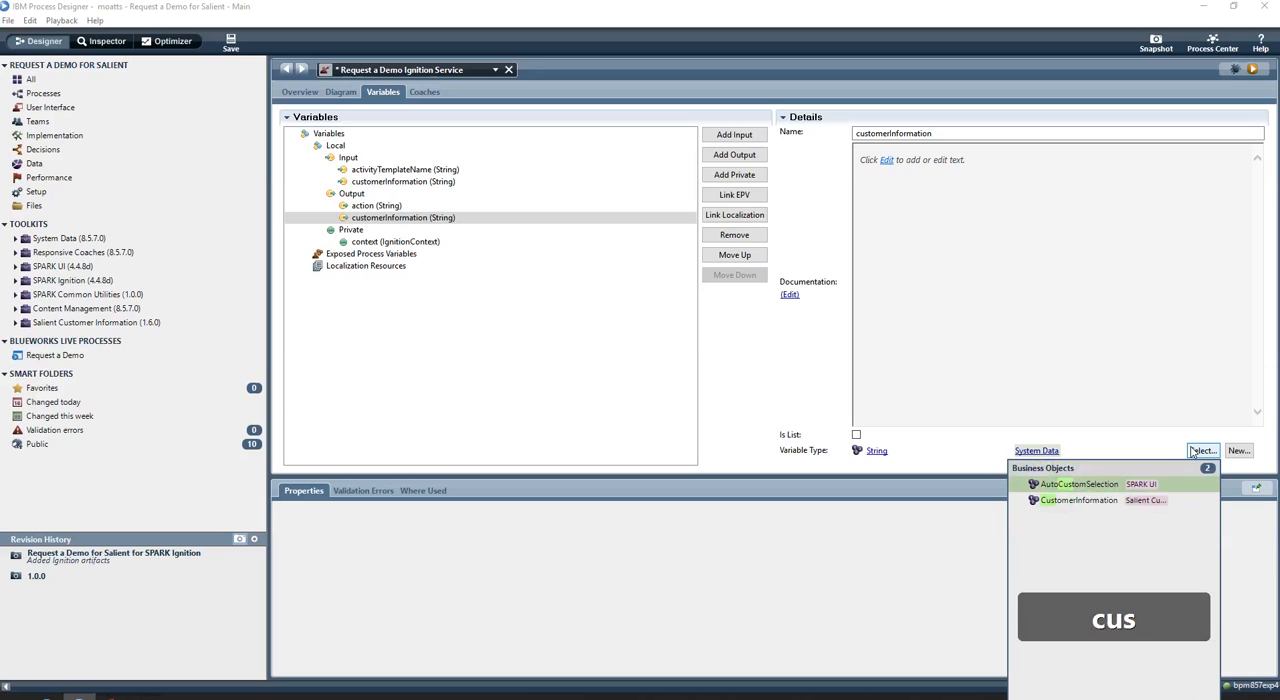
pyautogui.press('Down')
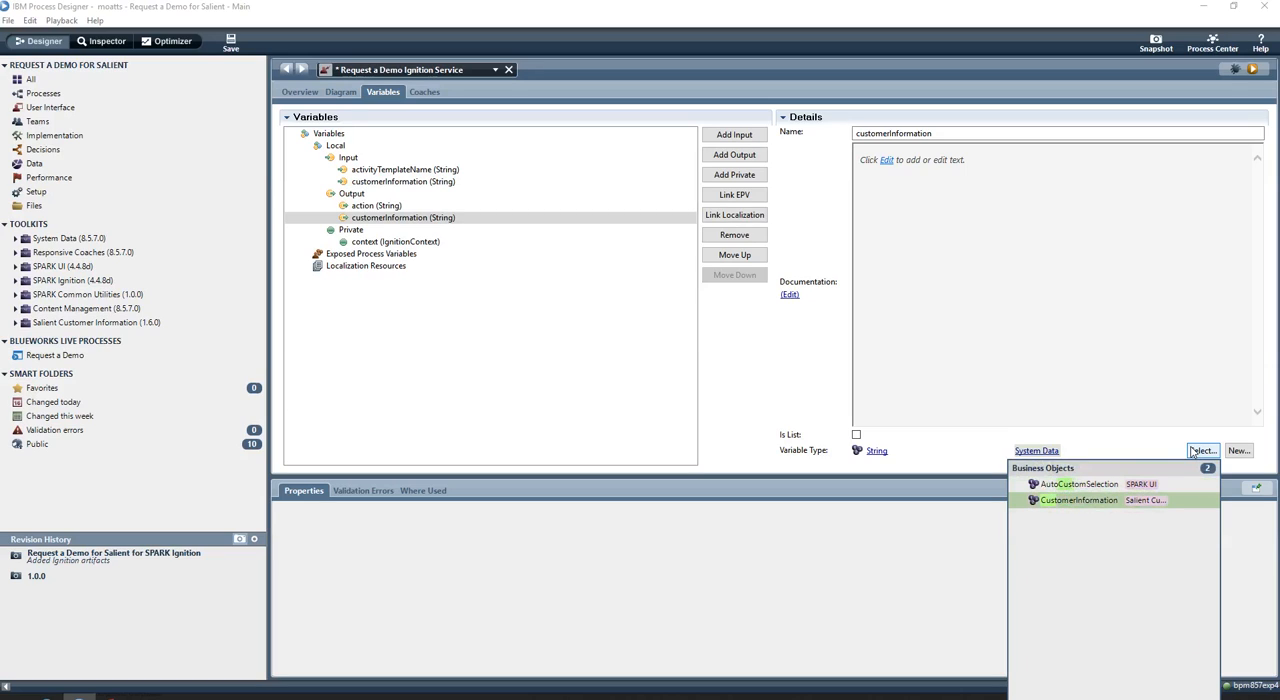
pyautogui.press('Return')
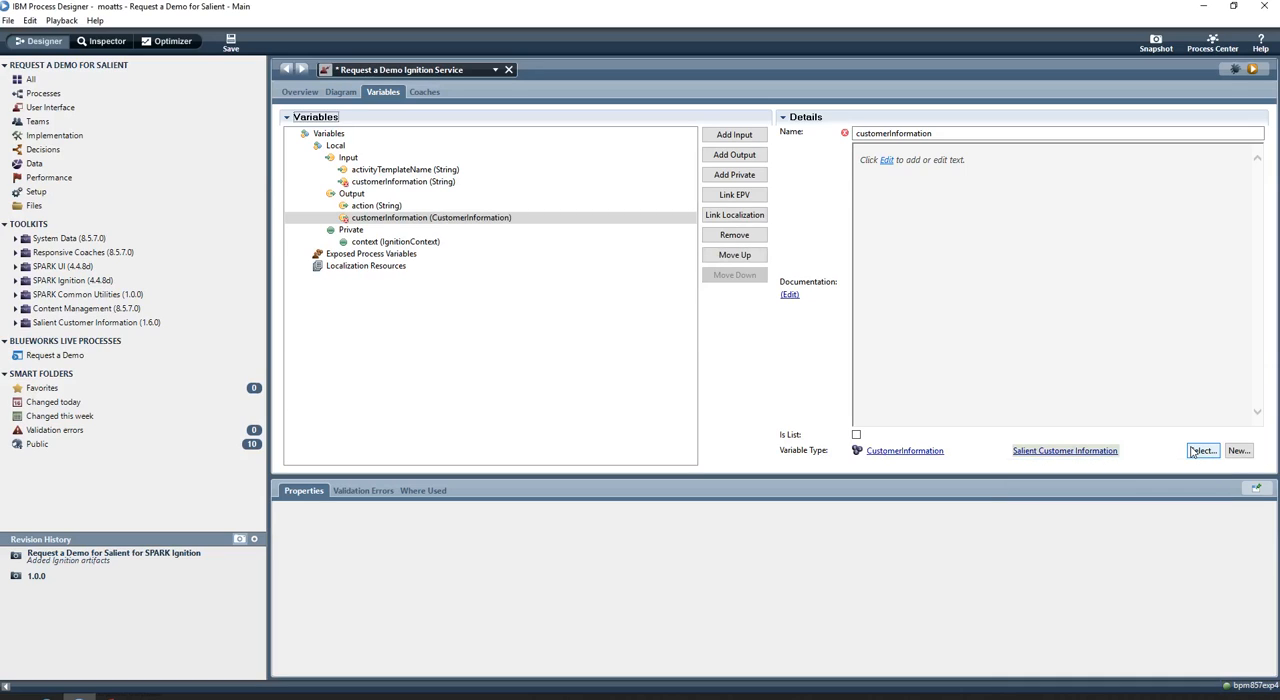
# Set the input customerInformation variable's type to the CustomerInformation business object
pyautogui.click(410, 181)
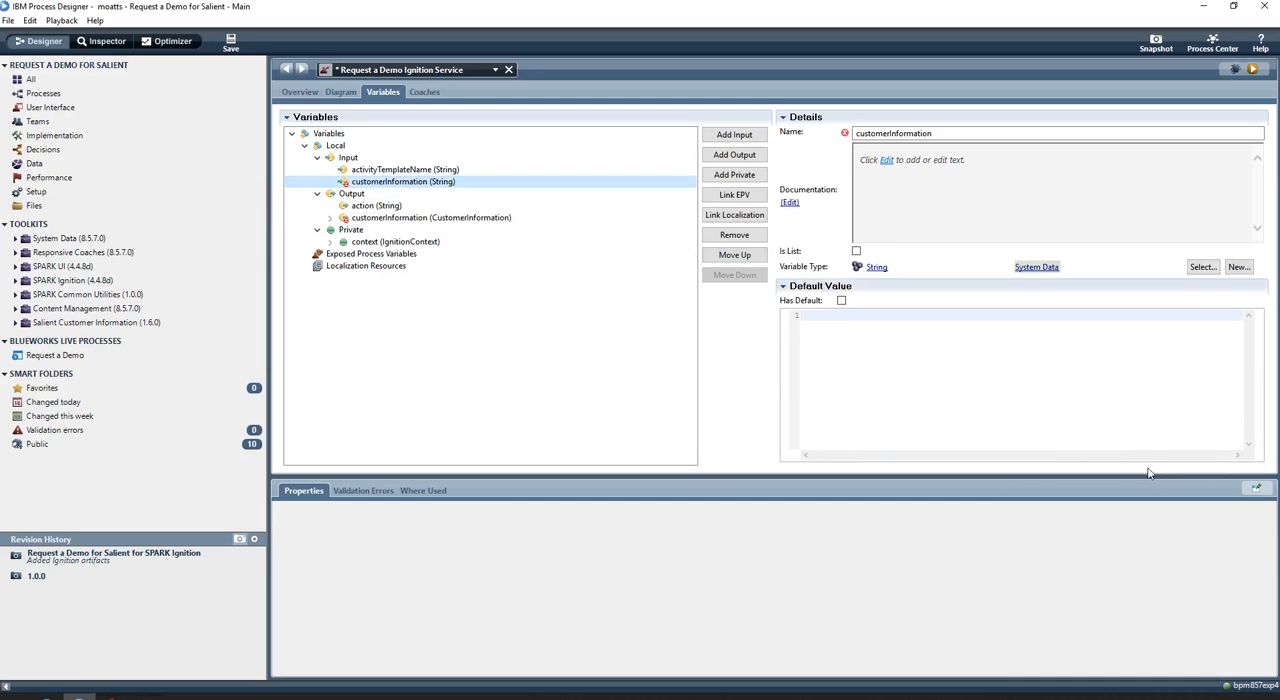
pyautogui.click(1201, 268)
pyautogui.write('cus')
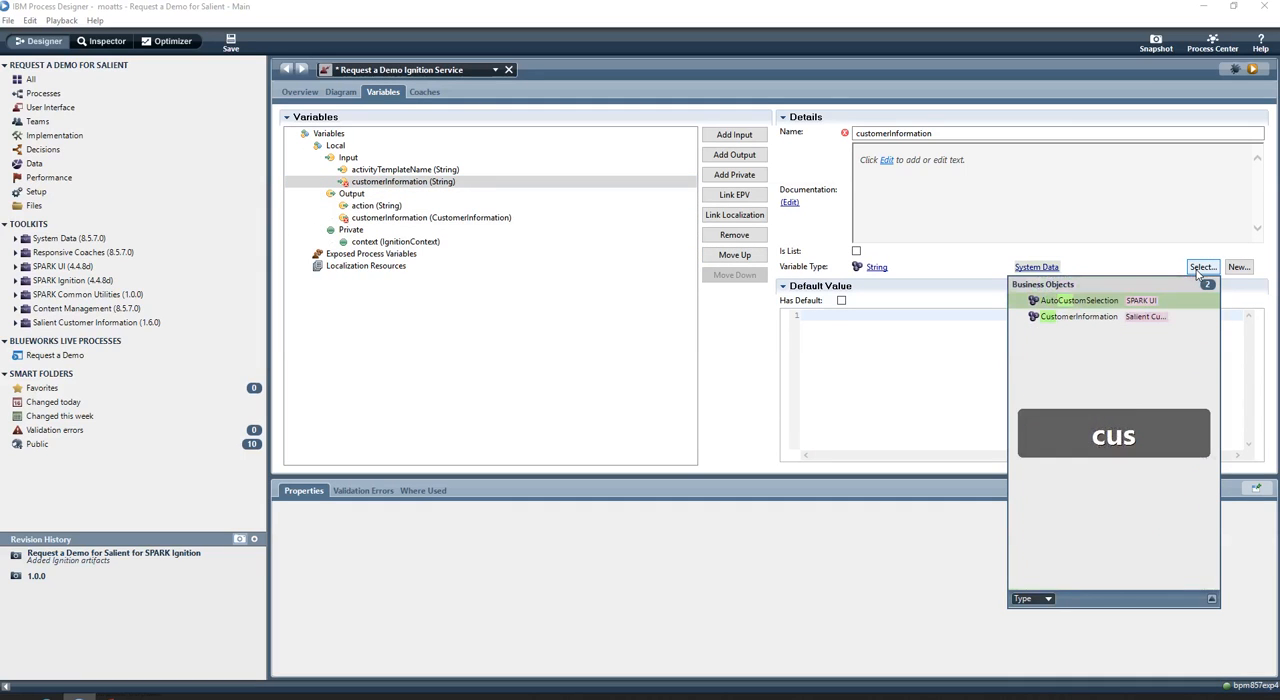
pyautogui.press('Down')
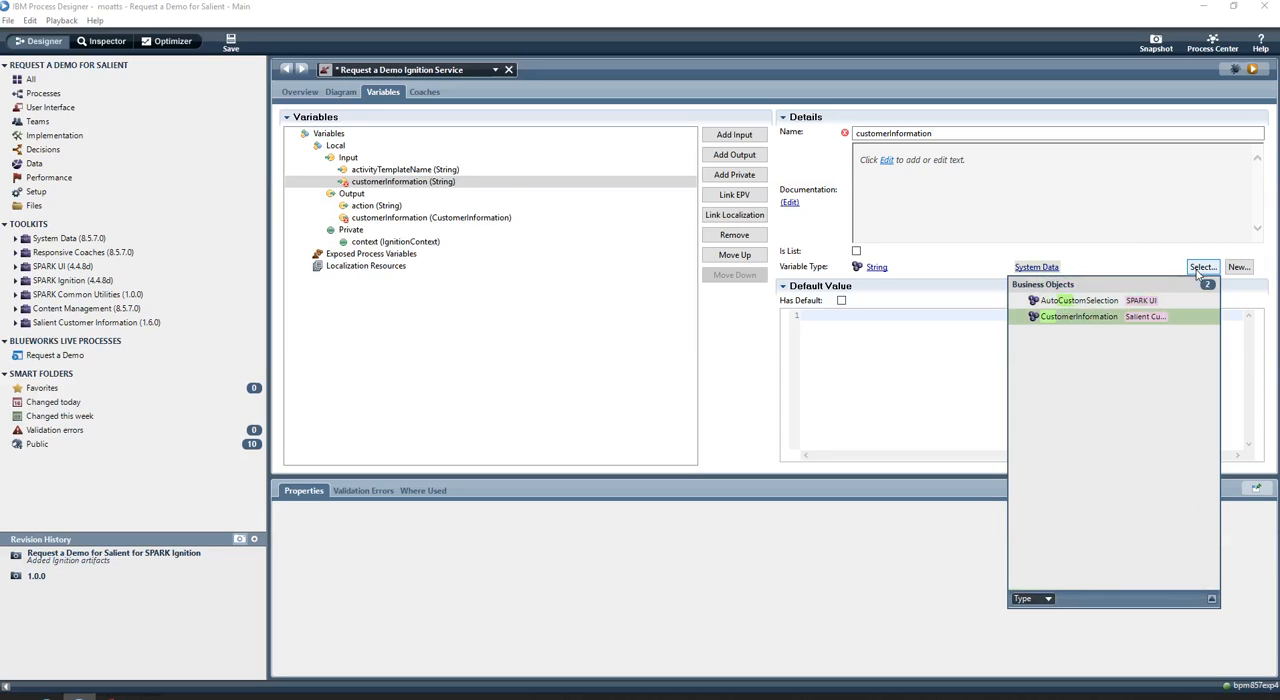
pyautogui.press('Return')
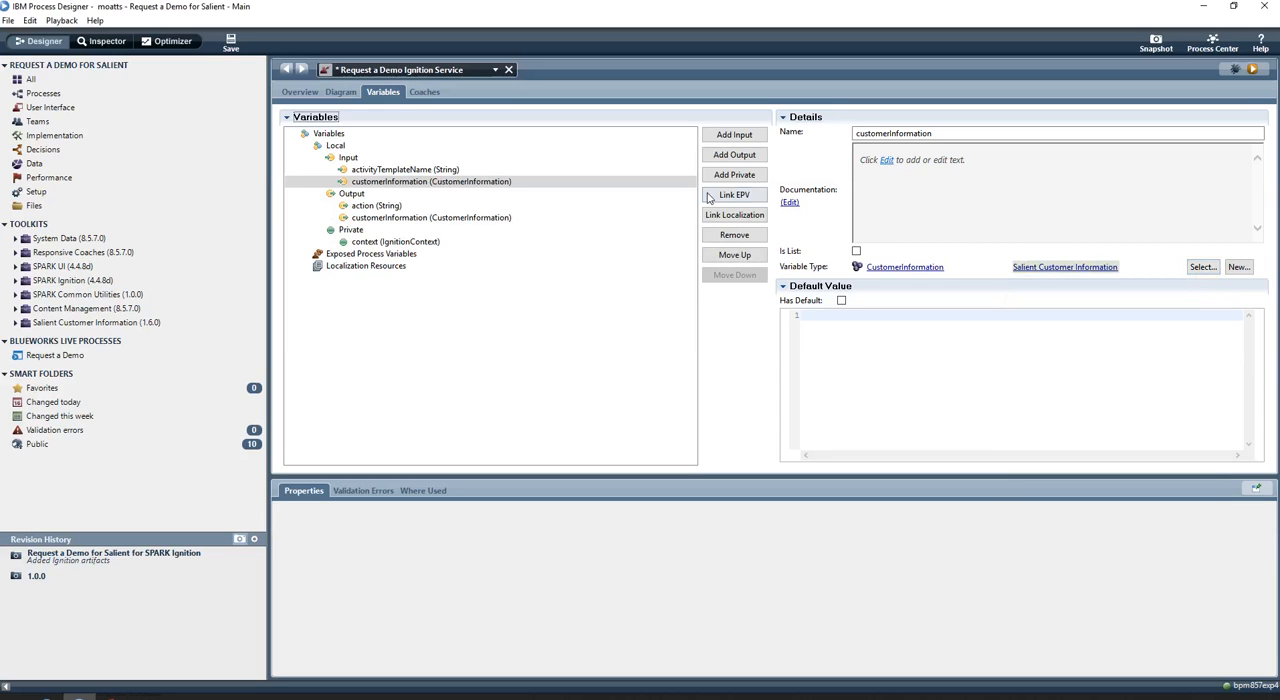
# Open the service's SPARK Ignition coach, and switch to IBM BPM Portal in the browser to view the Make Request task's reference videos and links
pyautogui.click(418, 93)
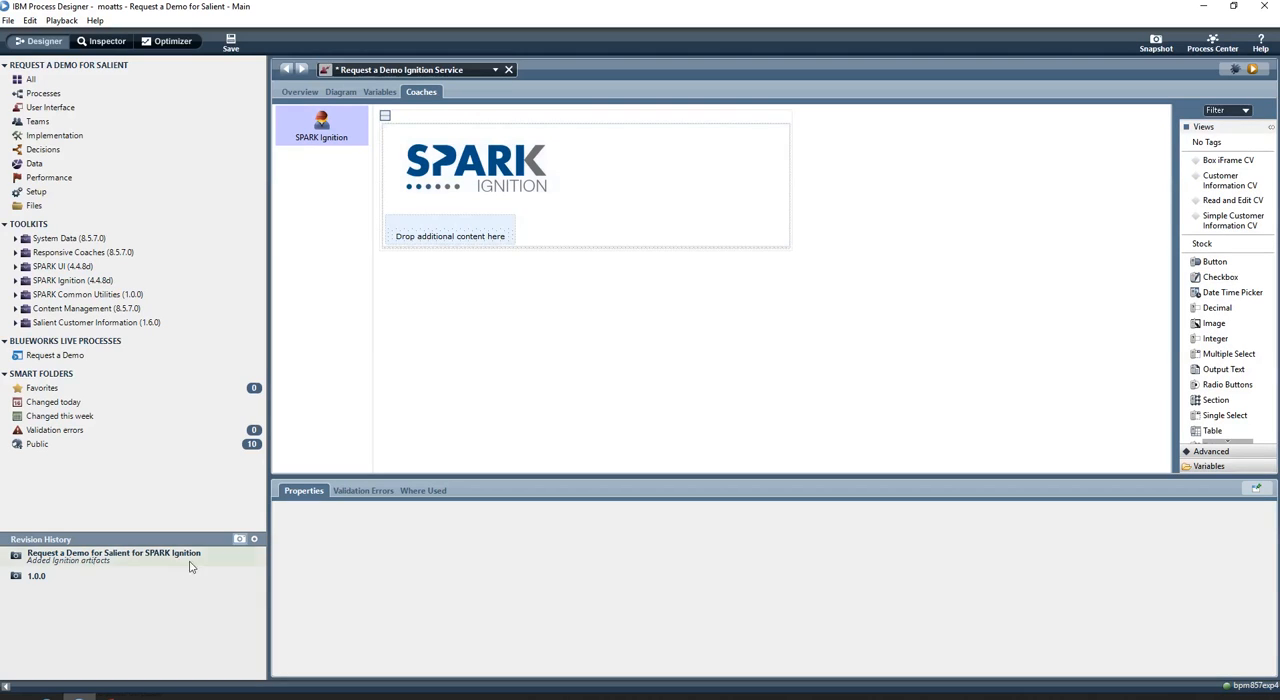
pyautogui.click(62, 695)
pyautogui.click(250, 9)
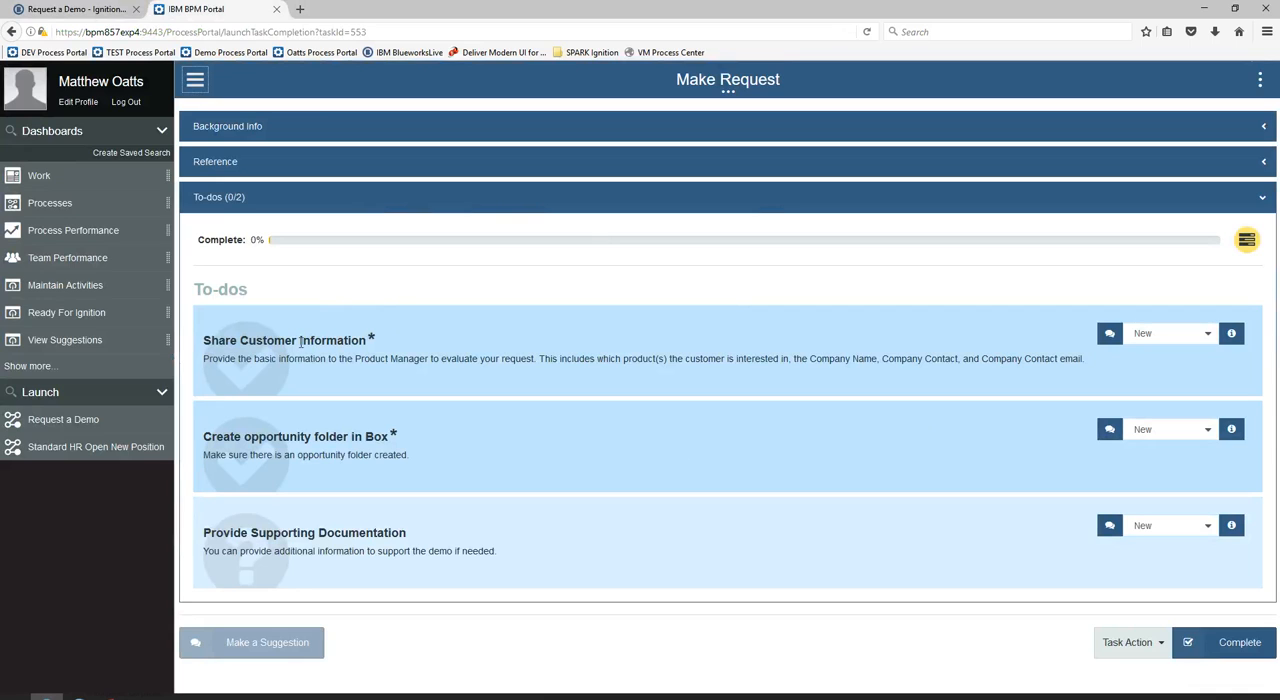
pyautogui.click(350, 170)
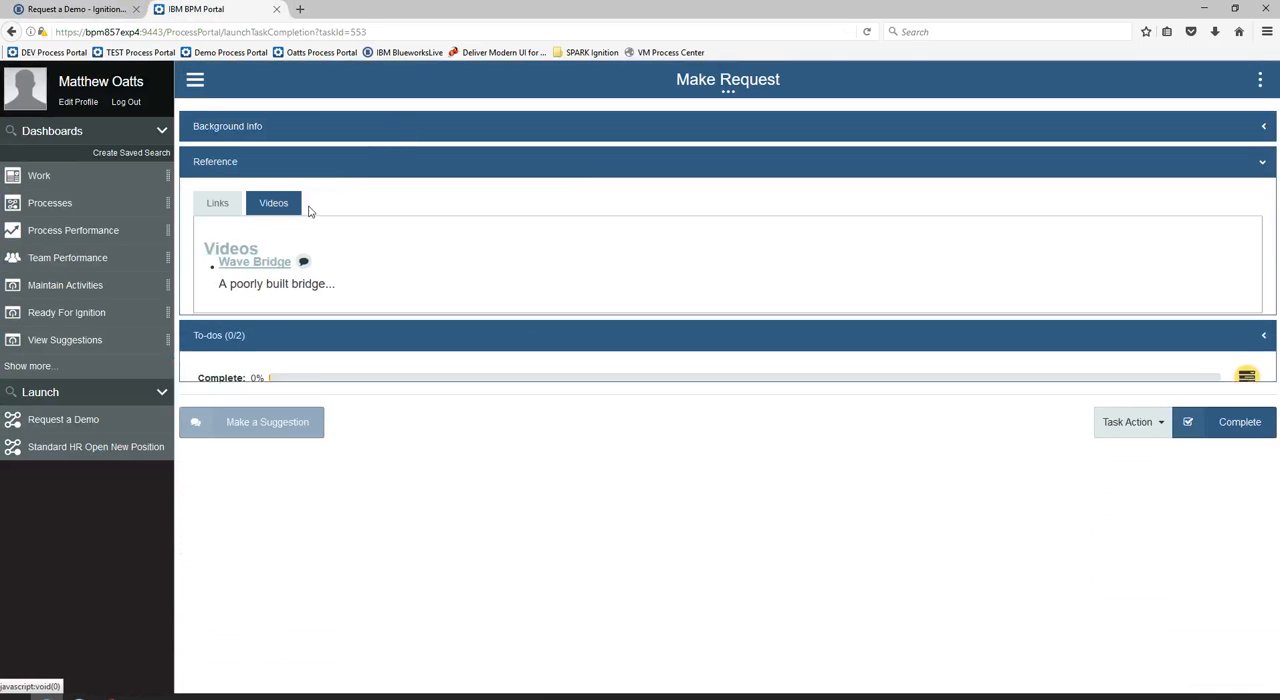
pyautogui.click(221, 205)
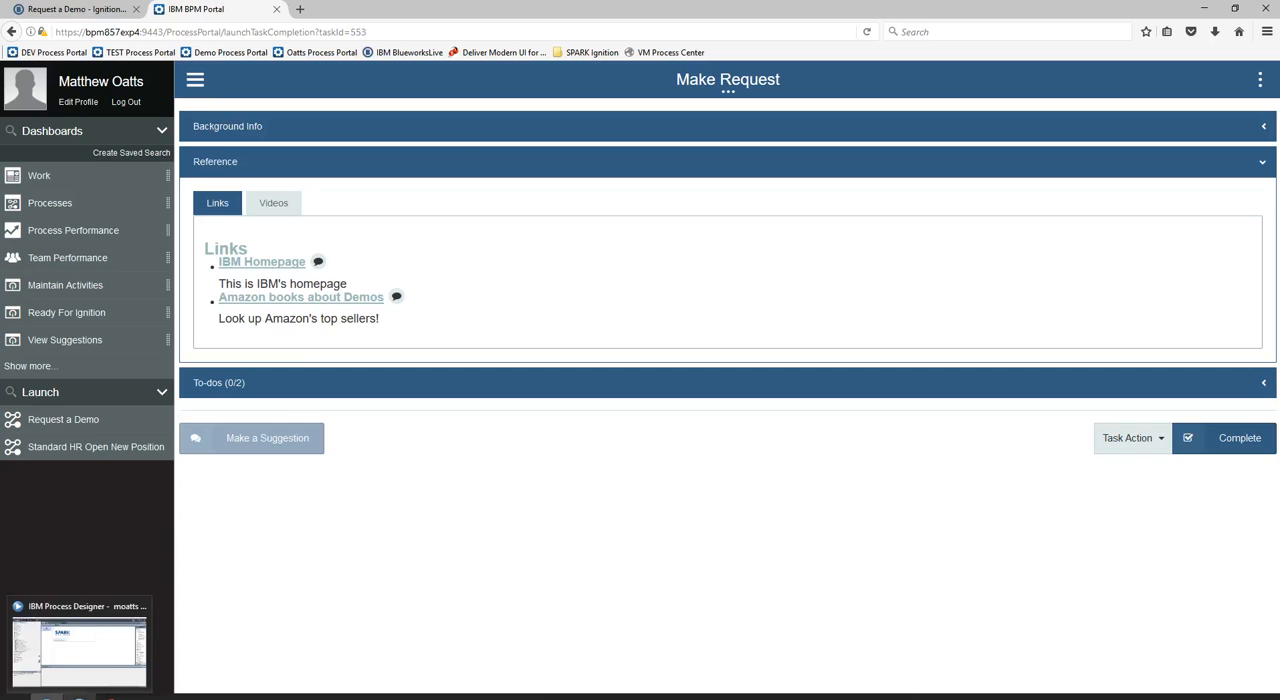
# Return to IBM Process Designer, add the Simple Customer Information CV to the SPARK Ignition coach's content area, bind it to customerInformation, and save
pyautogui.click(80, 690)
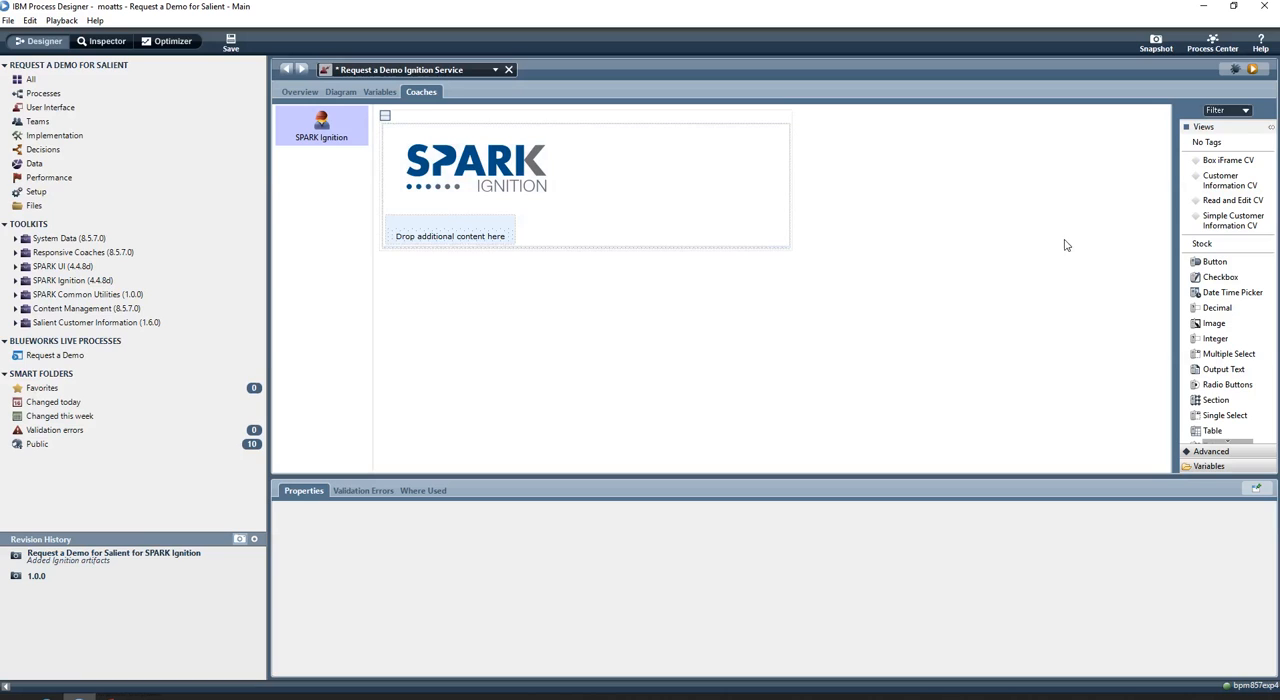
pyautogui.moveTo(1237, 224); pyautogui.dragTo(458, 236)
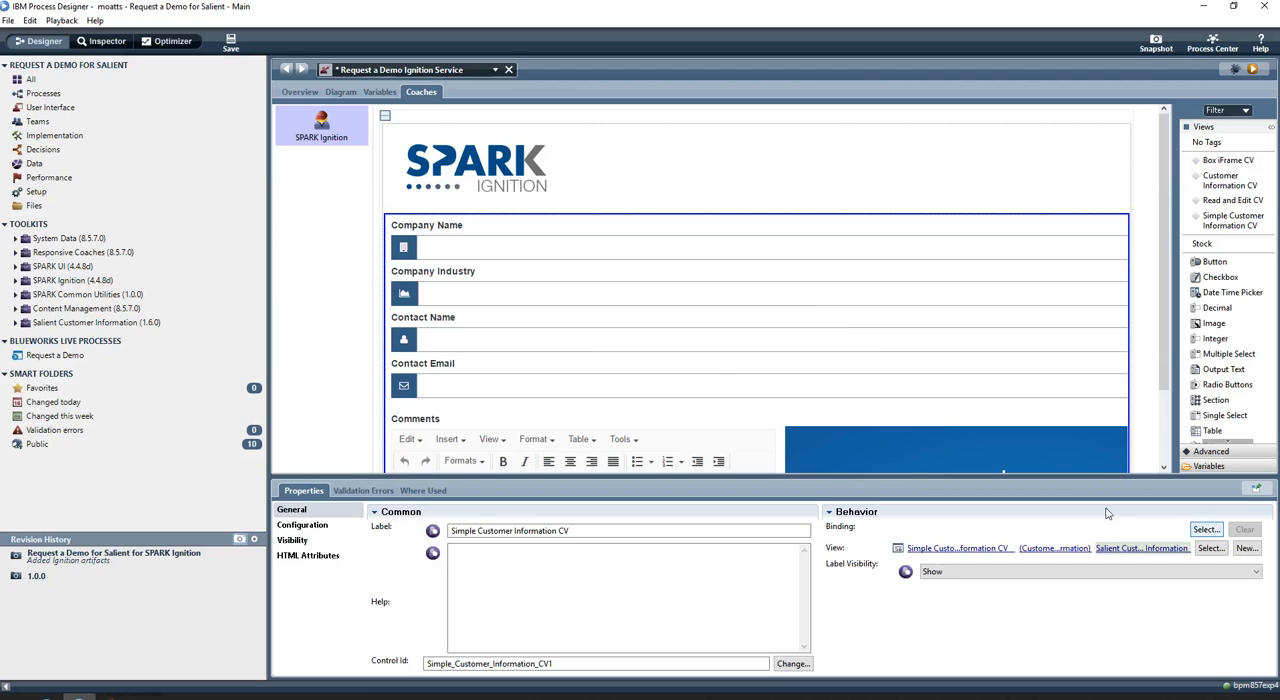
pyautogui.click(1206, 533)
pyautogui.write('cus')
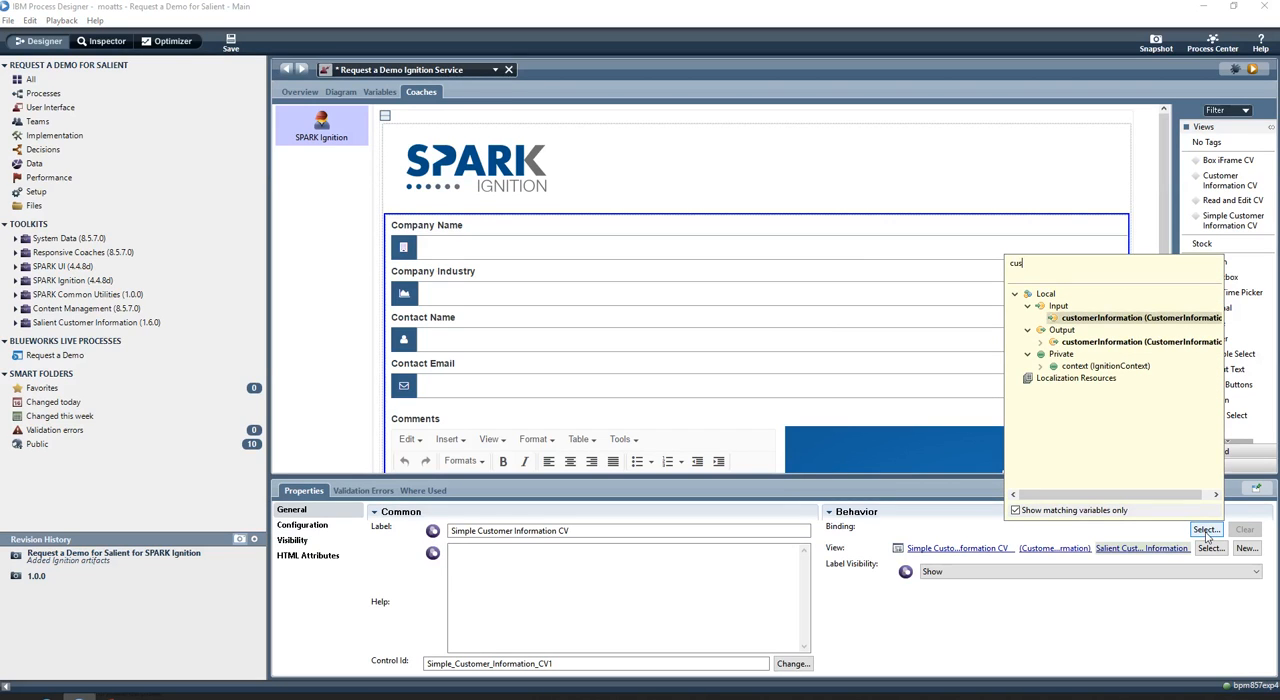
pyautogui.press('Return')
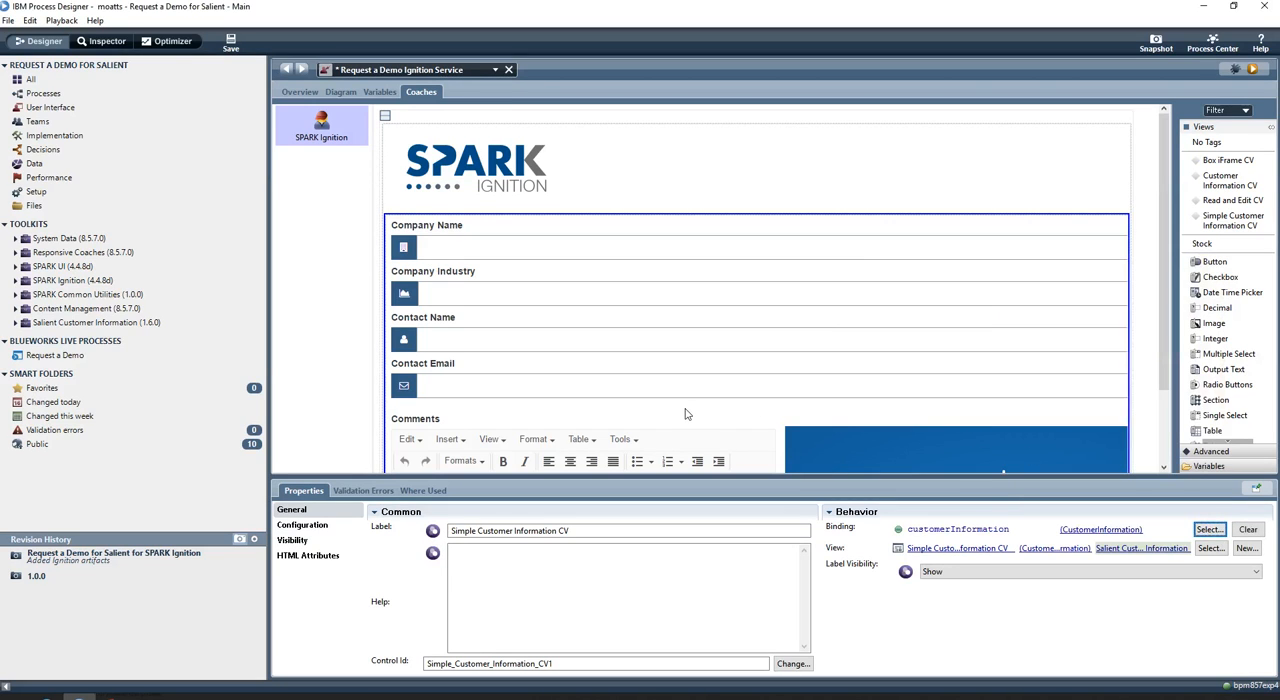
pyautogui.click(232, 43)
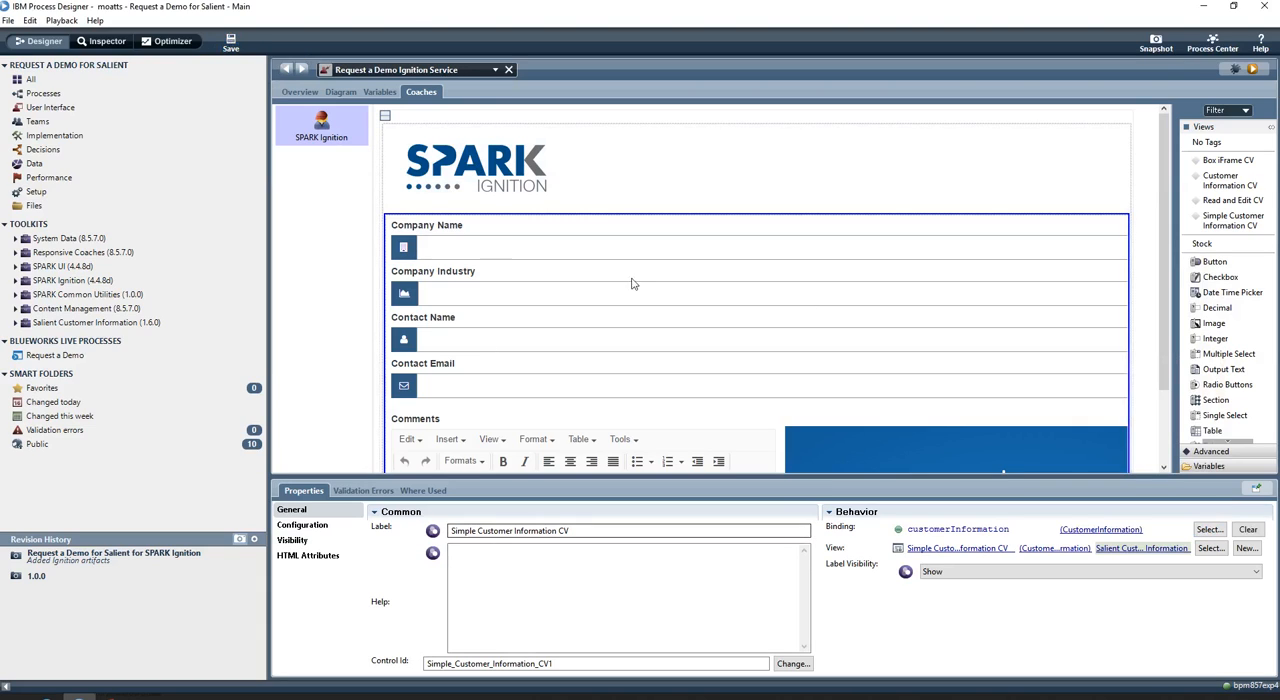
# Open the Request a Demo process and set the Make Request activity's implementation to Request a Demo Ignition Service
pyautogui.click(100, 97)
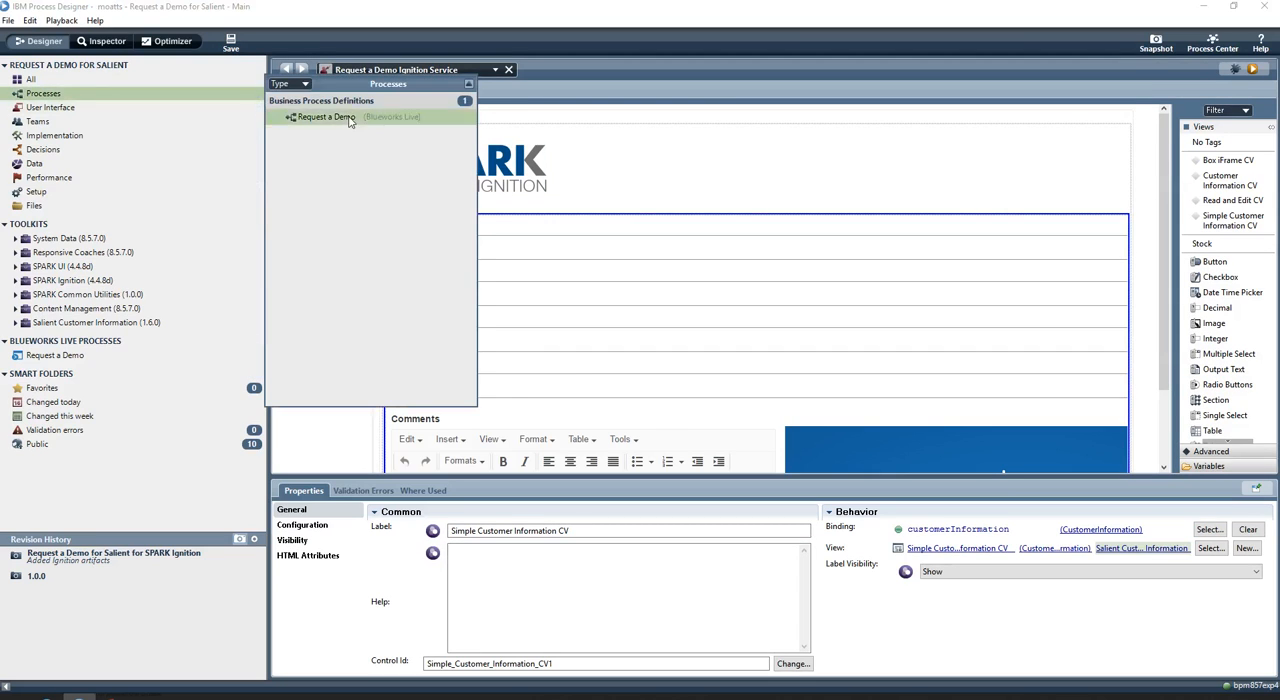
pyautogui.click(380, 117)
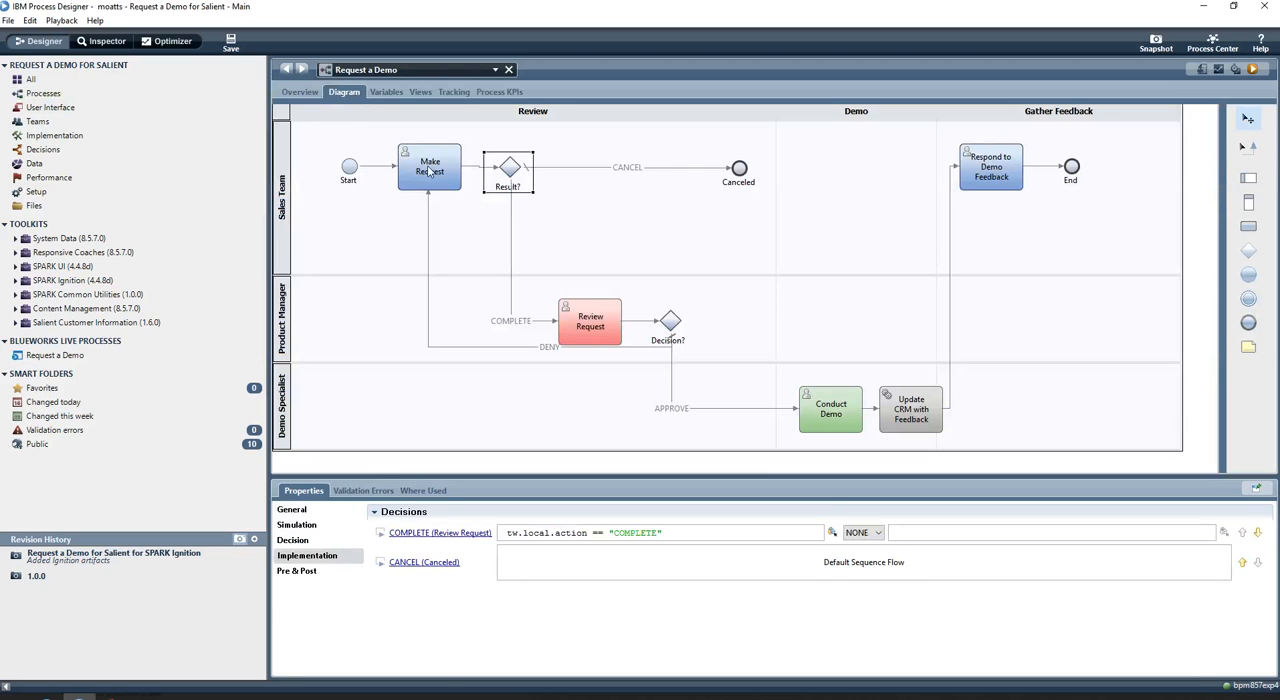
pyautogui.click(435, 168)
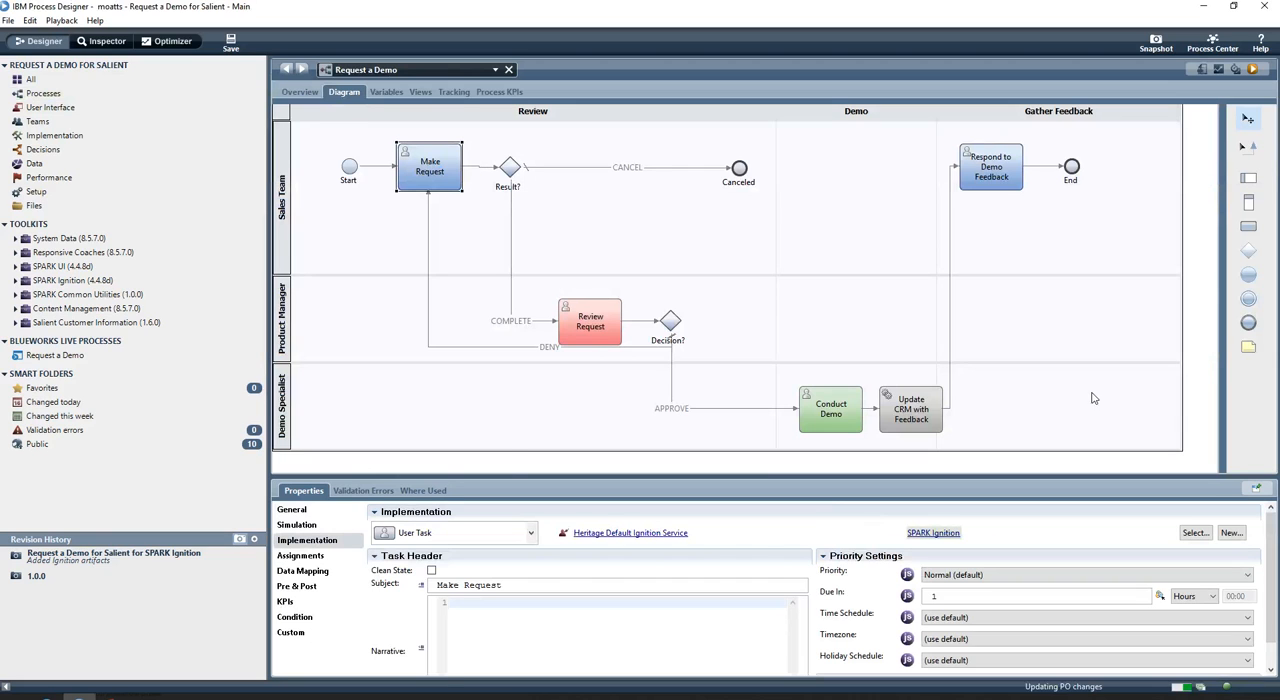
pyautogui.click(1196, 533)
pyautogui.write('requ')
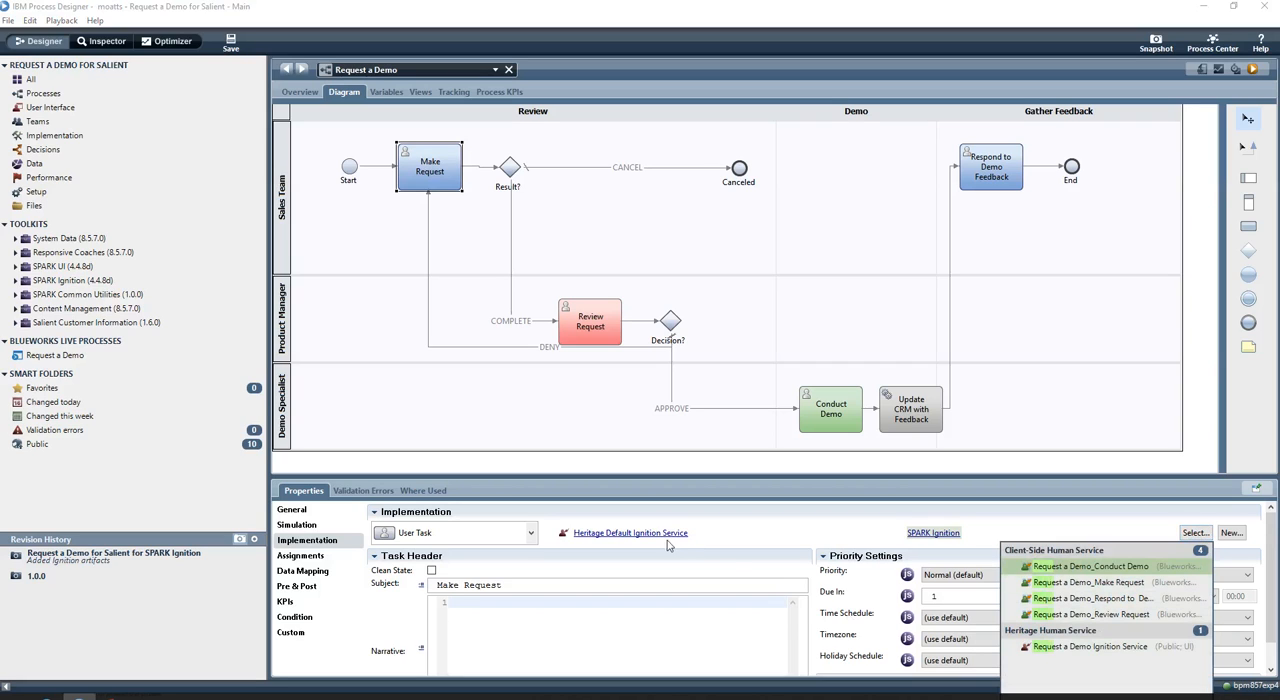
pyautogui.click(1060, 650)
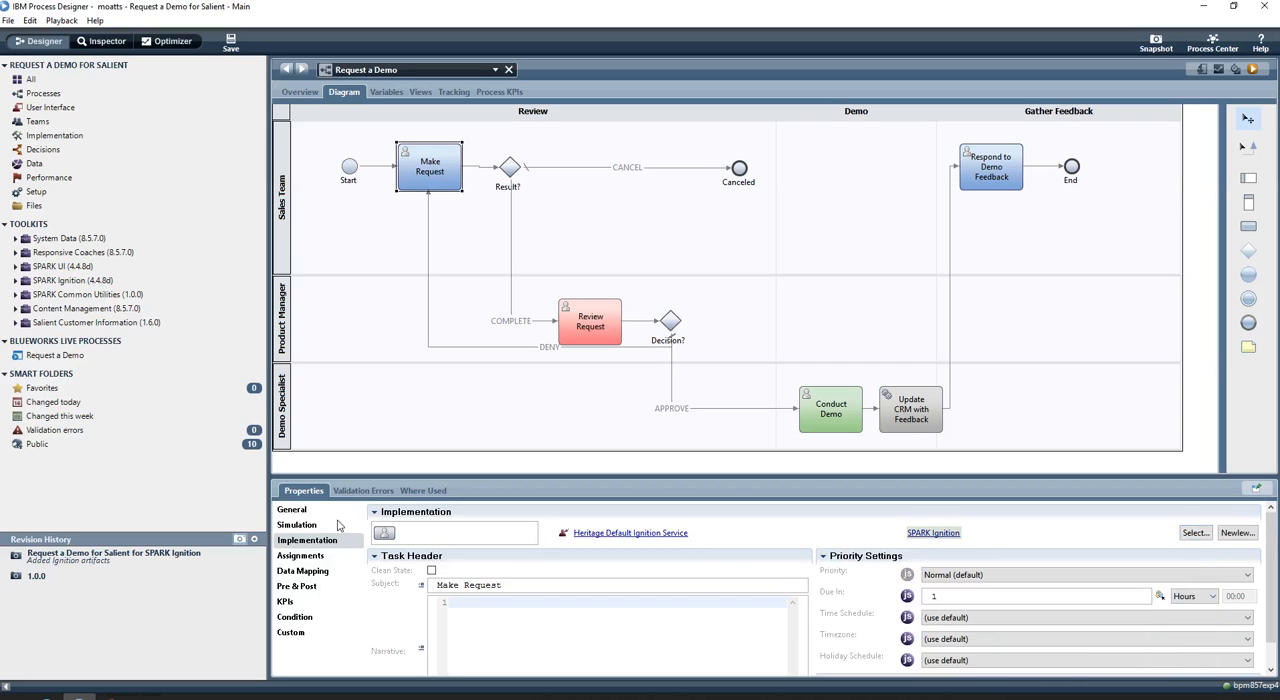
# Auto-map Make Request's inputs and outputs, creating a private customerInformation variable for the process, and save
pyautogui.click(305, 571)
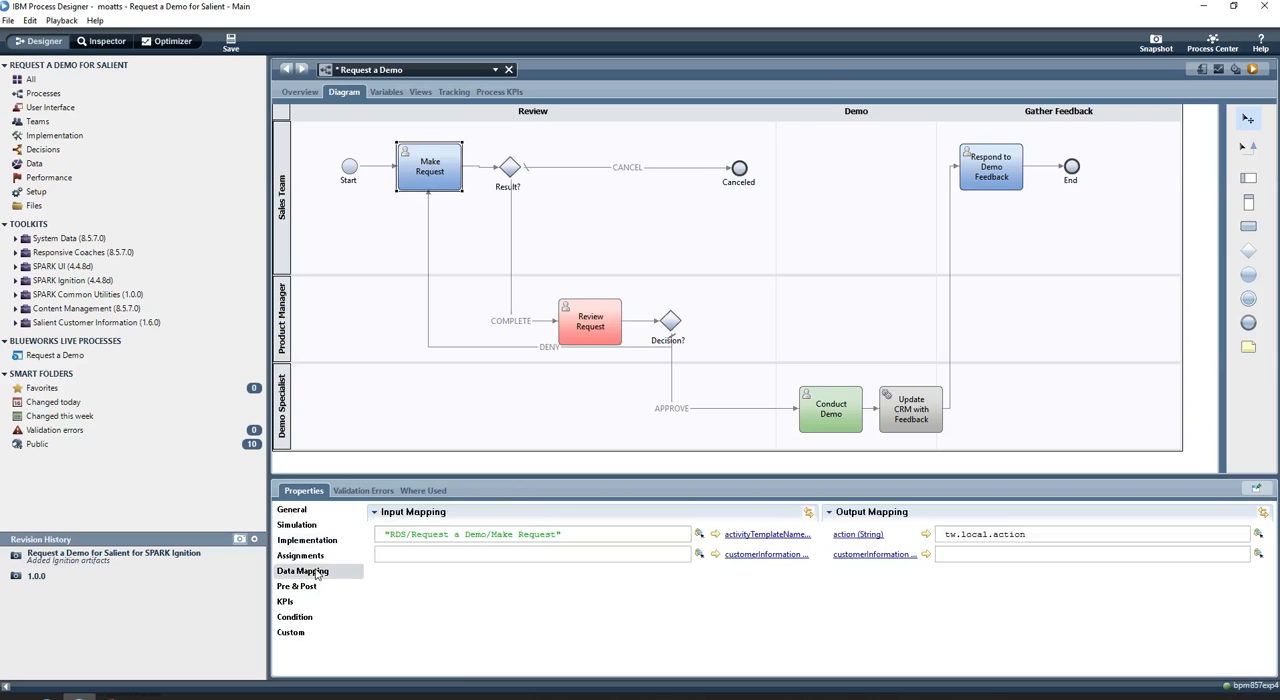
pyautogui.click(808, 513)
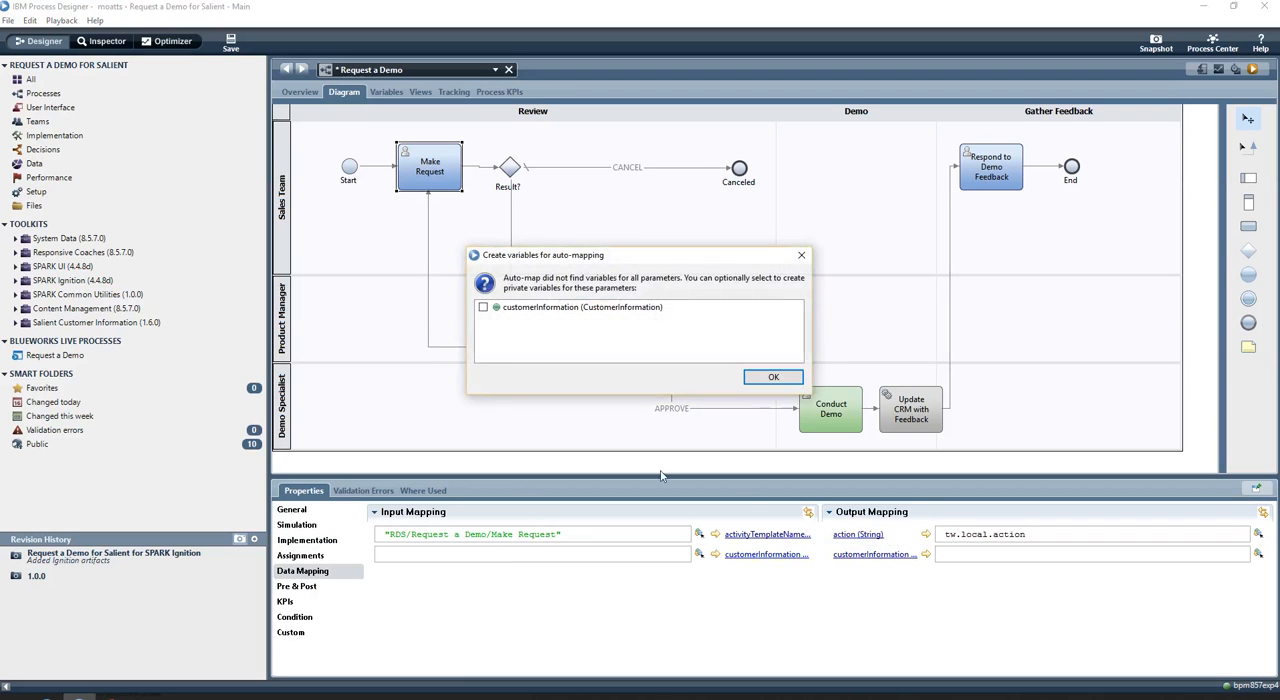
pyautogui.click(779, 380)
pyautogui.click(1262, 516)
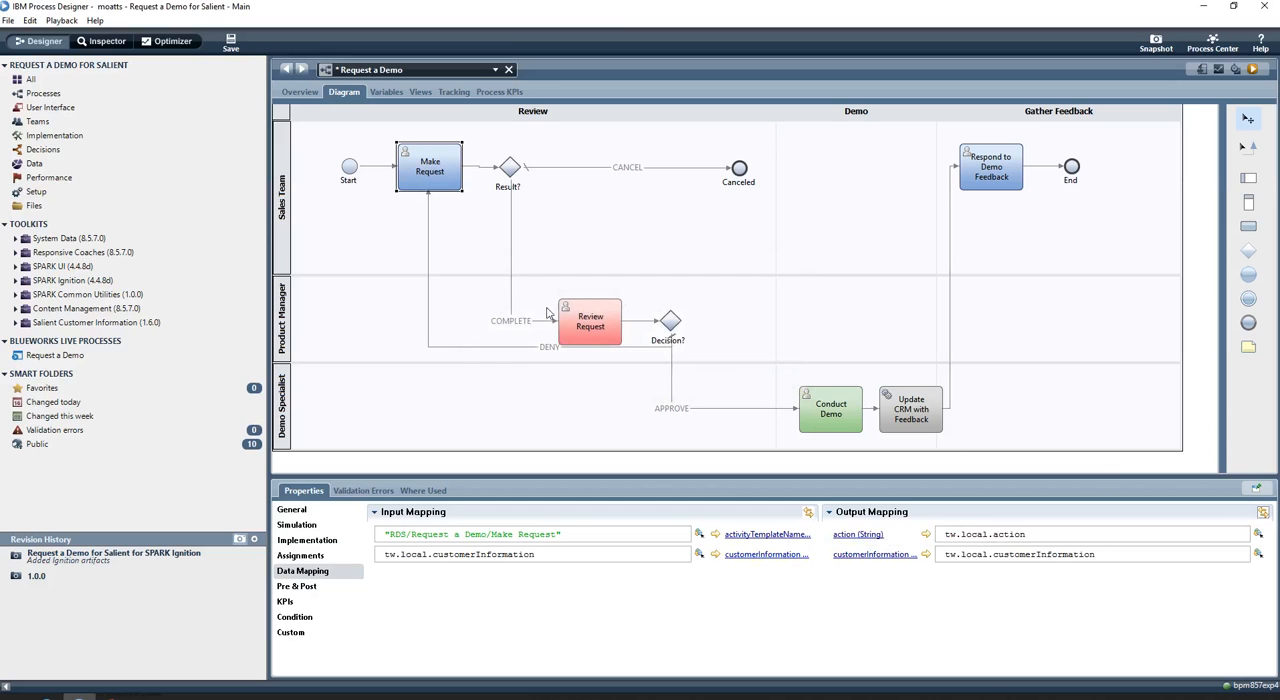
pyautogui.click(230, 42)
# Set the Review Request activity's implementation to Request a Demo Ignition Service
pyautogui.click(559, 343)
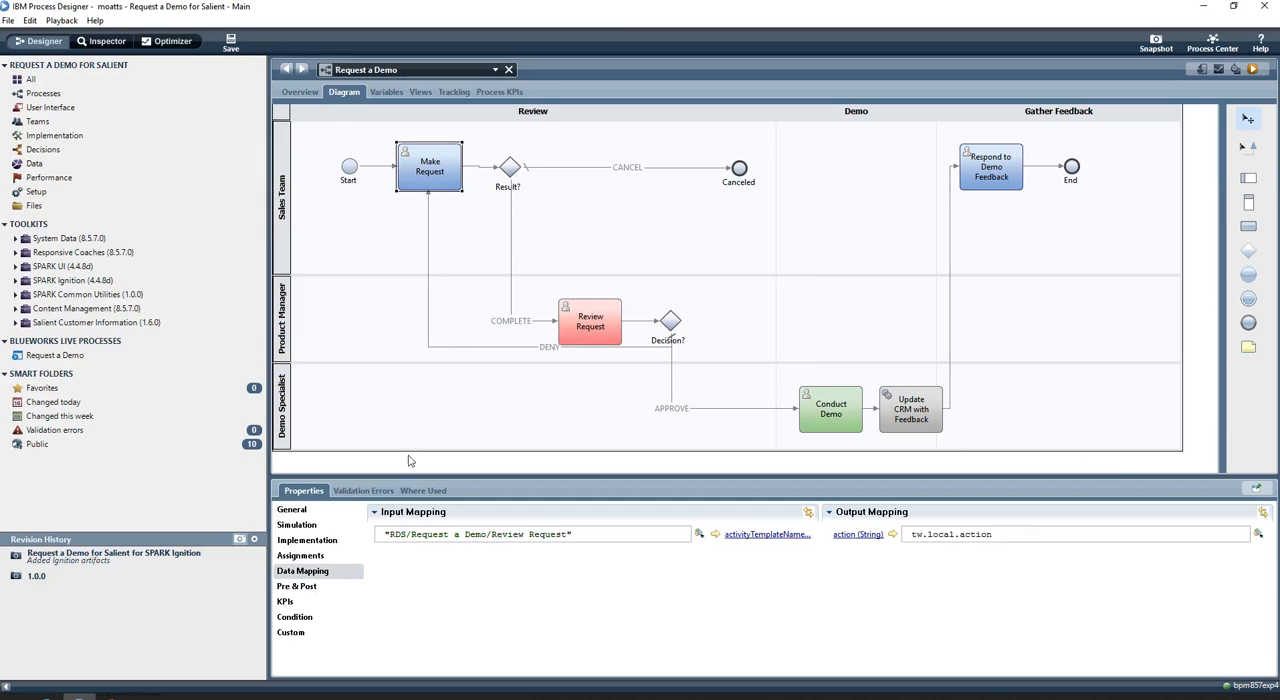
pyautogui.click(308, 540)
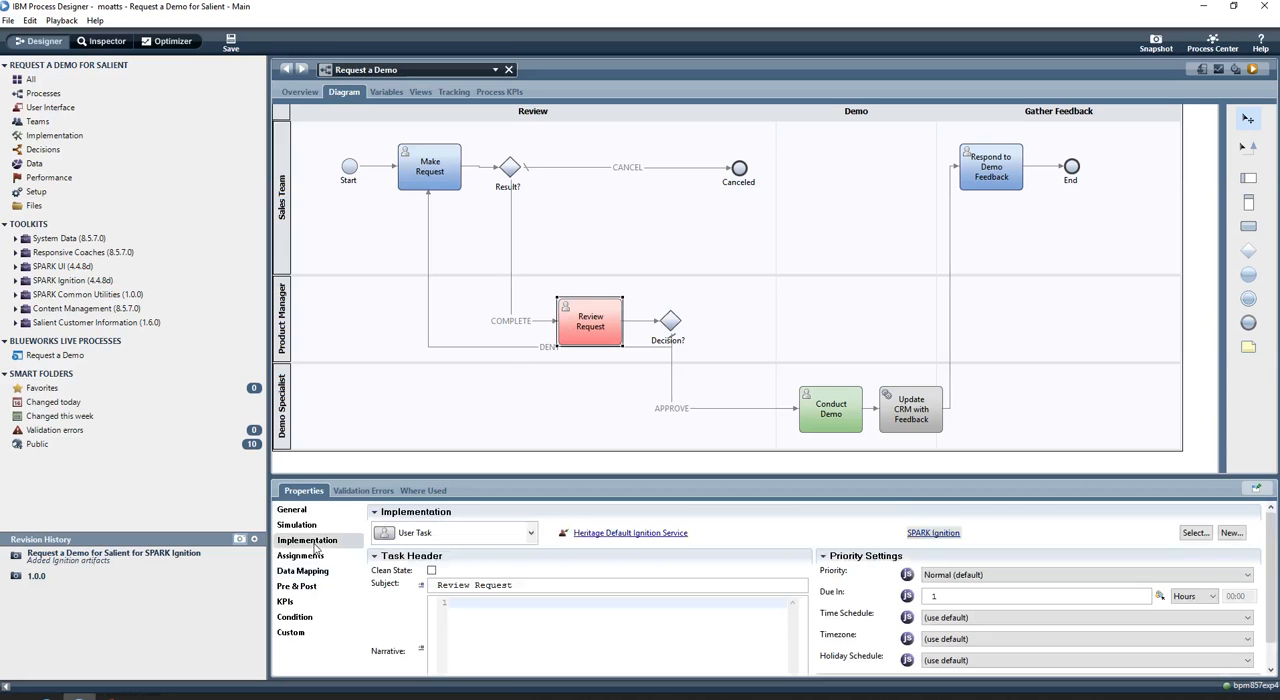
pyautogui.click(1190, 533)
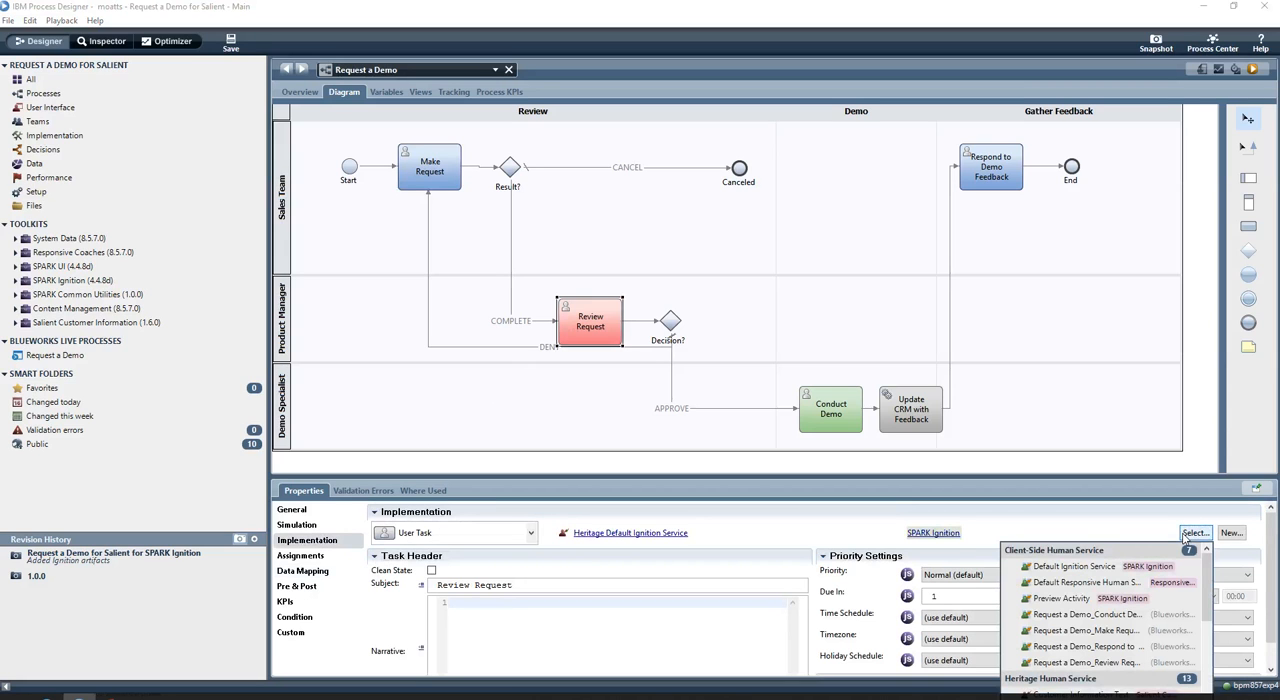
pyautogui.write('cus')
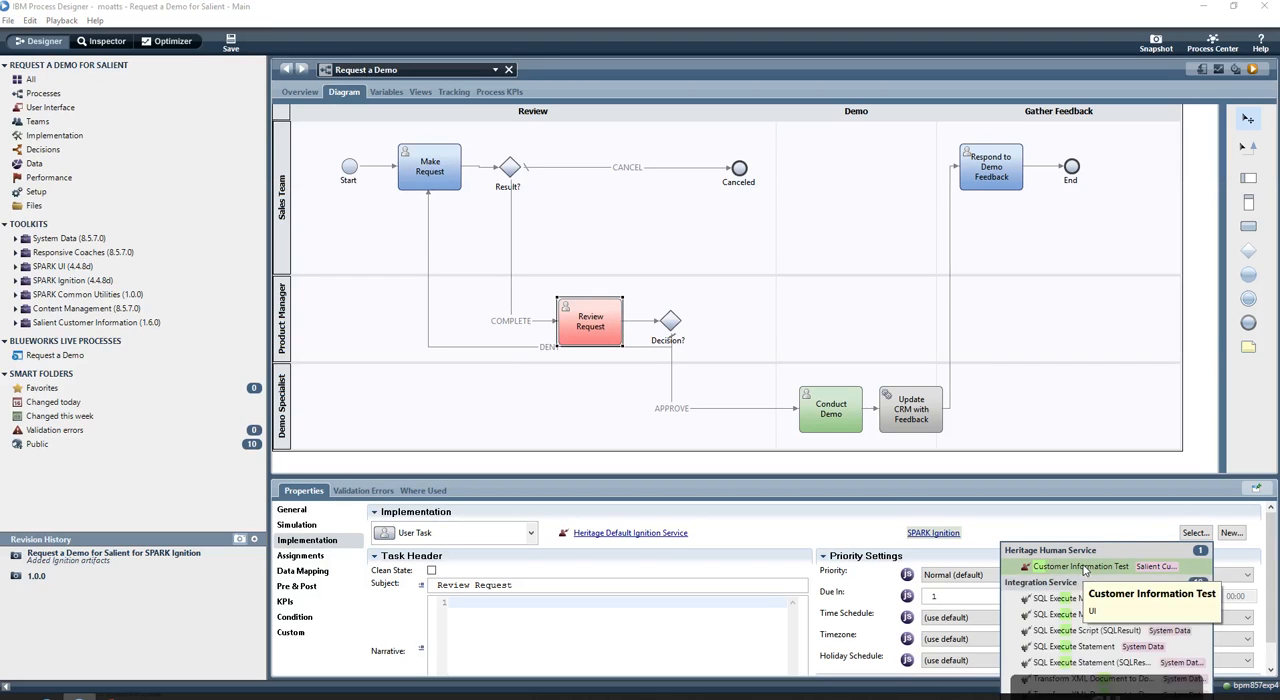
pyautogui.write('requ')
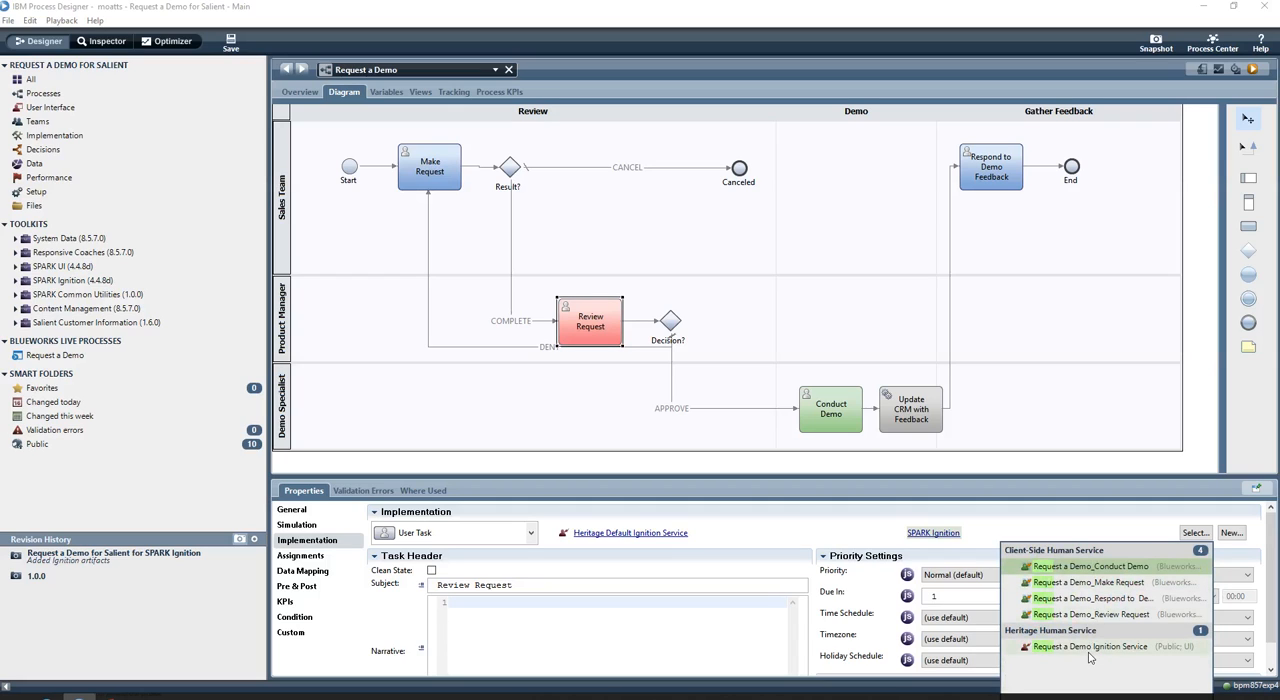
pyautogui.click(1070, 648)
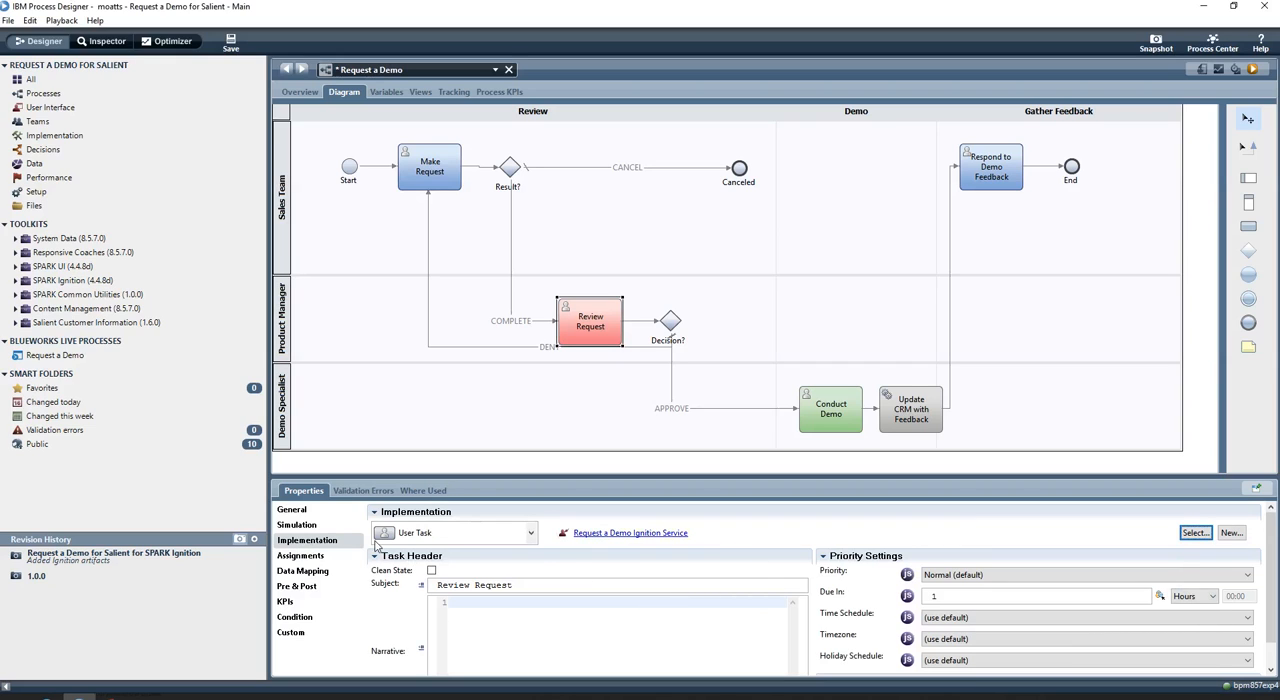
# Auto-map Review Request's input and output data to the process's customerInformation variable
pyautogui.click(303, 570)
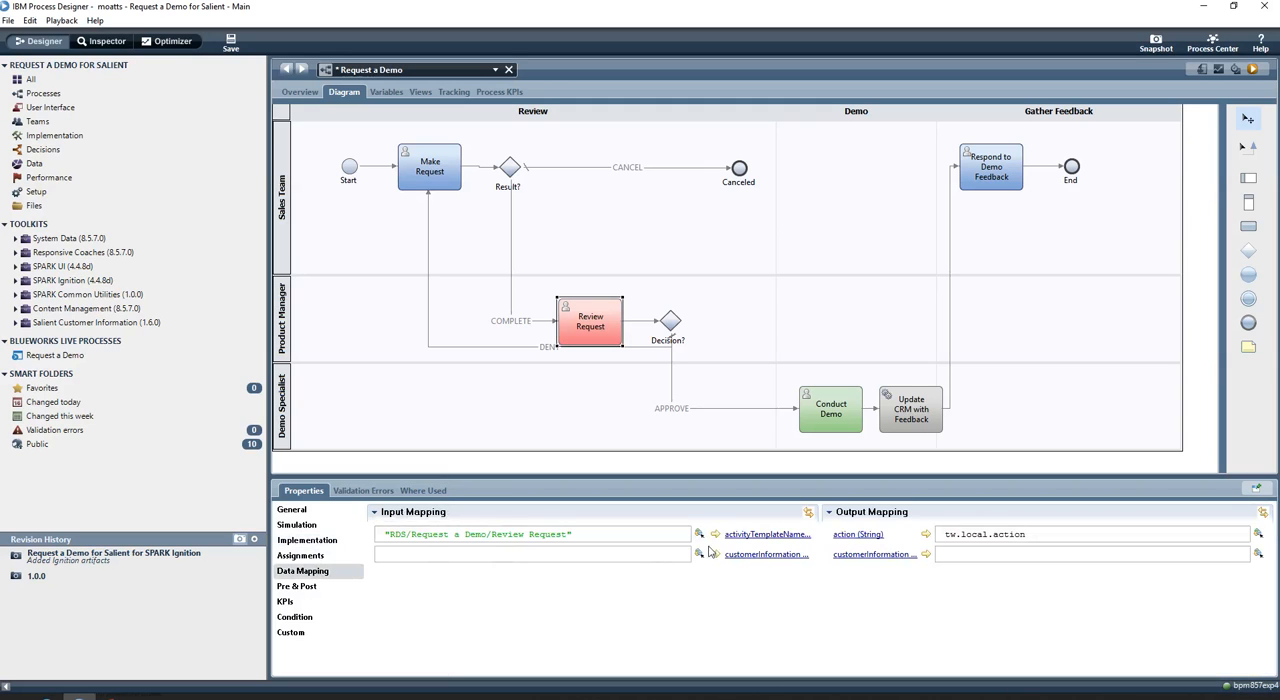
pyautogui.click(808, 512)
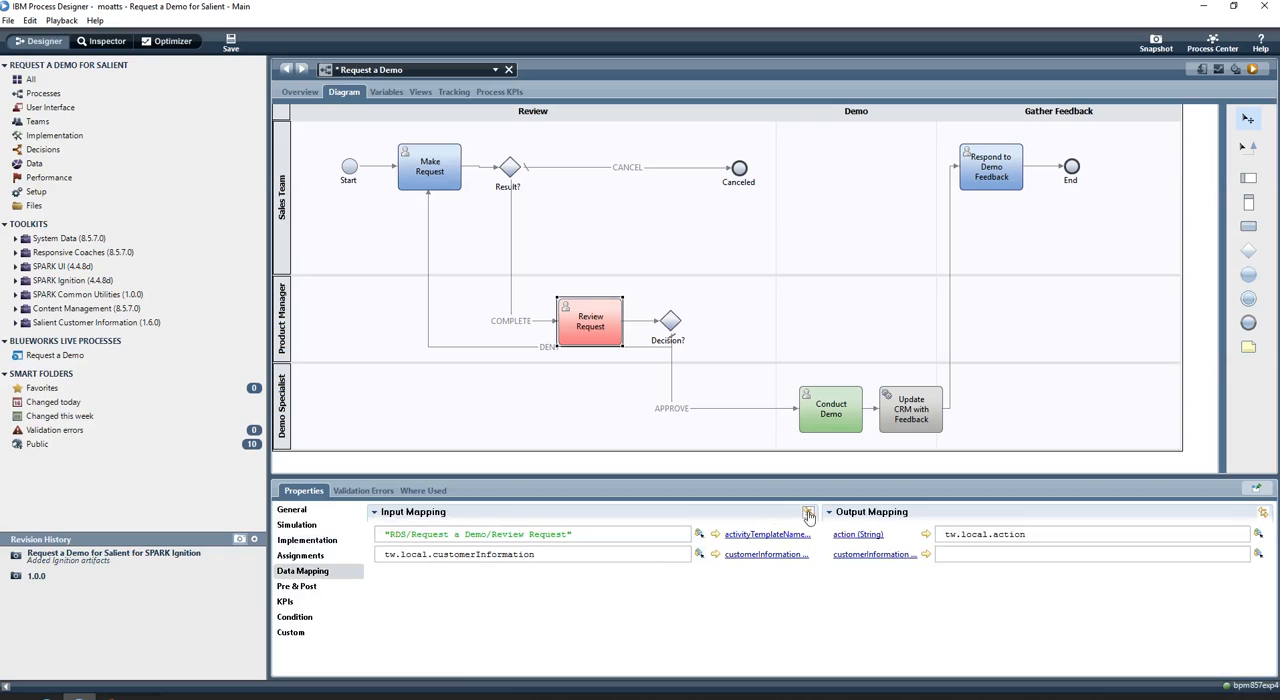
pyautogui.click(1262, 512)
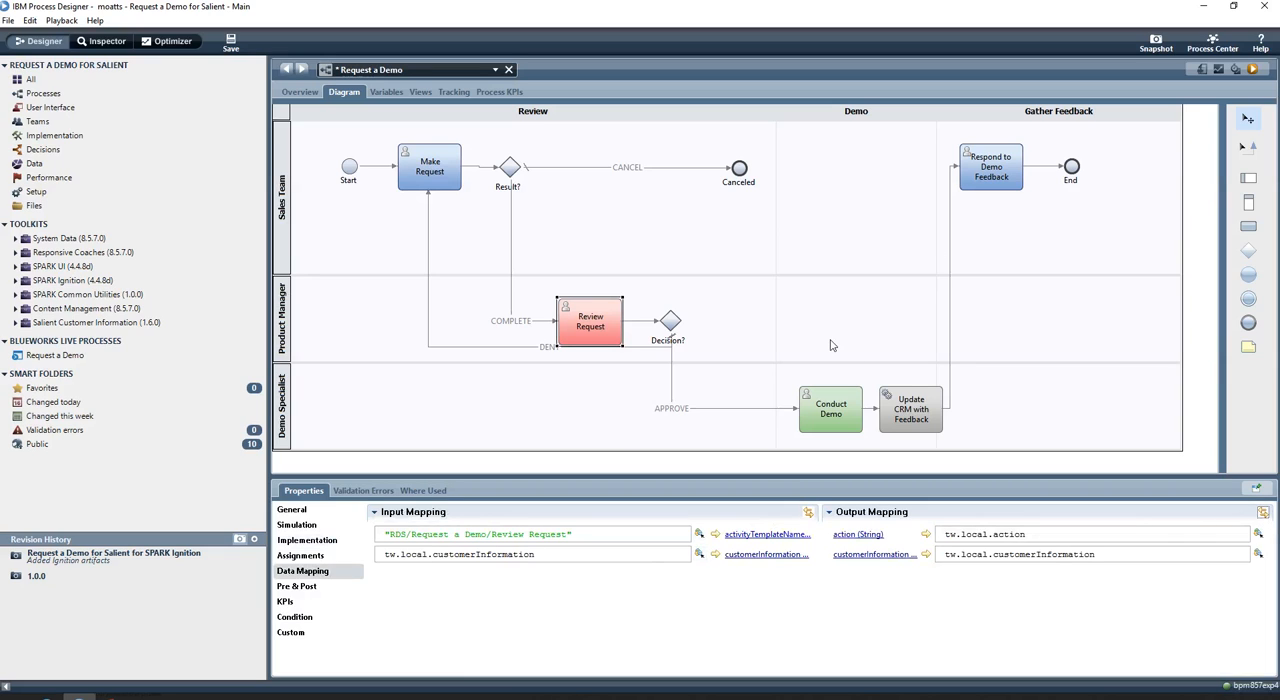
# Set the Conduct Demo activity's implementation to Request a Demo Ignition Service
pyautogui.click(848, 412)
pyautogui.click(305, 526)
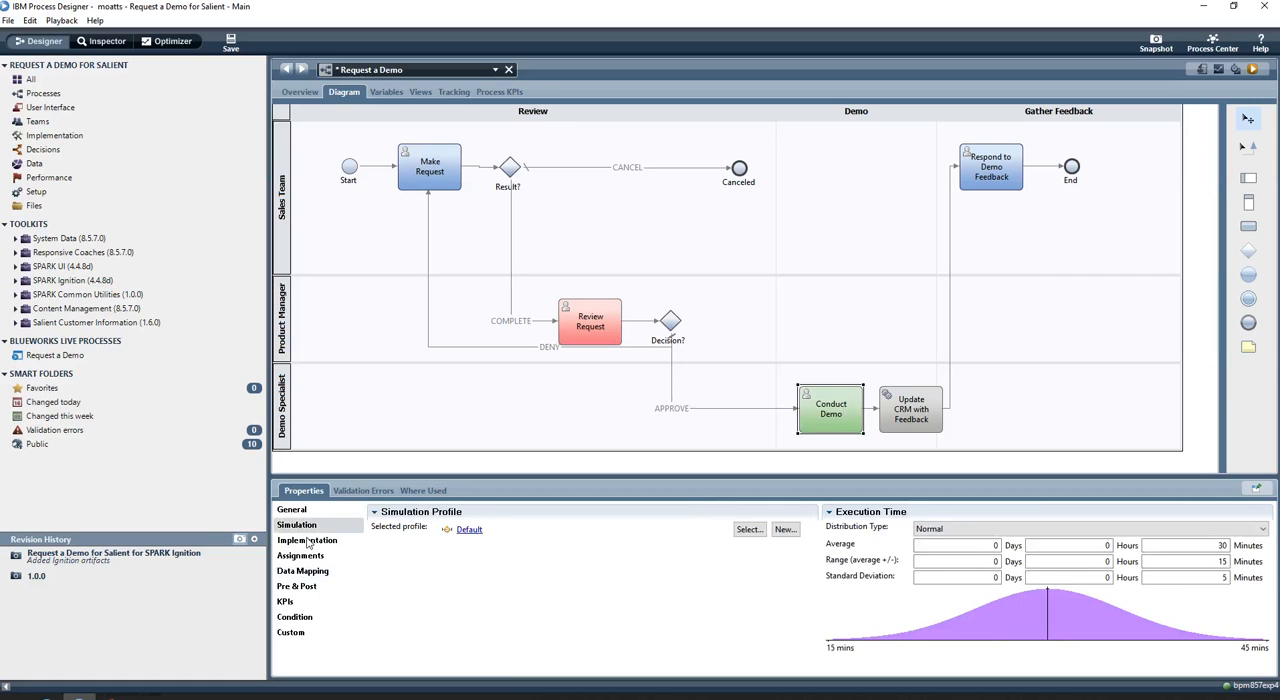
pyautogui.click(307, 540)
pyautogui.click(1196, 532)
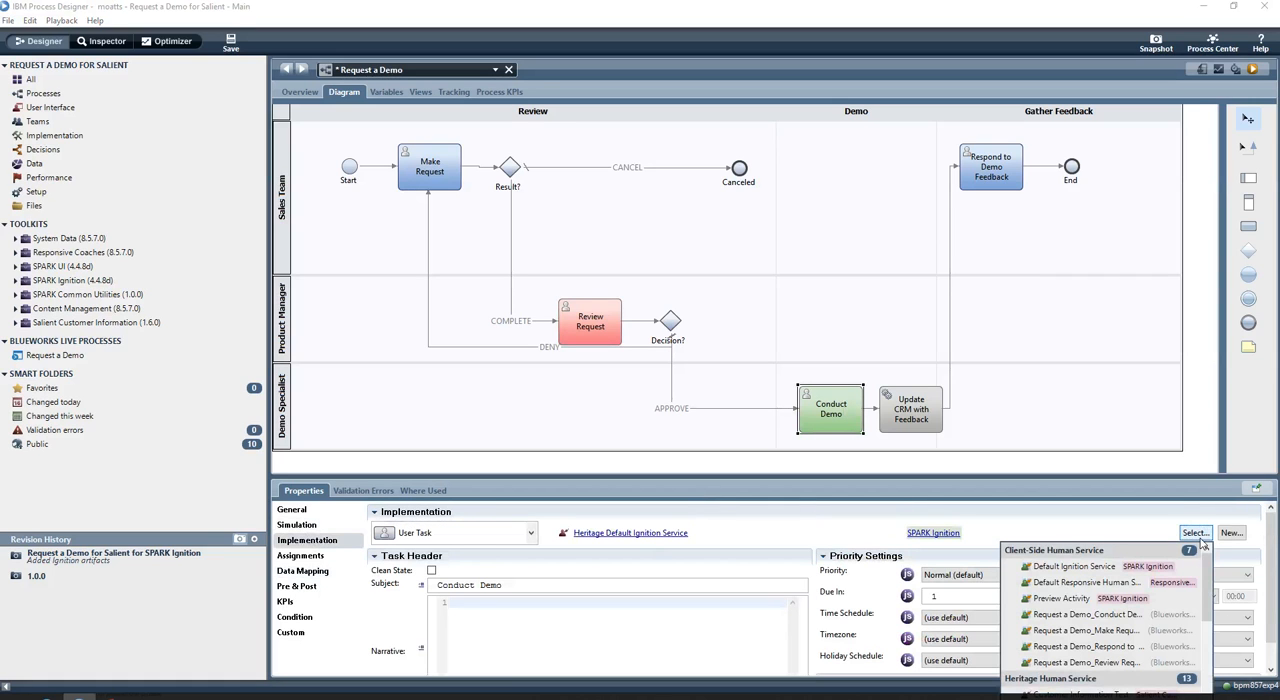
pyautogui.write('c')
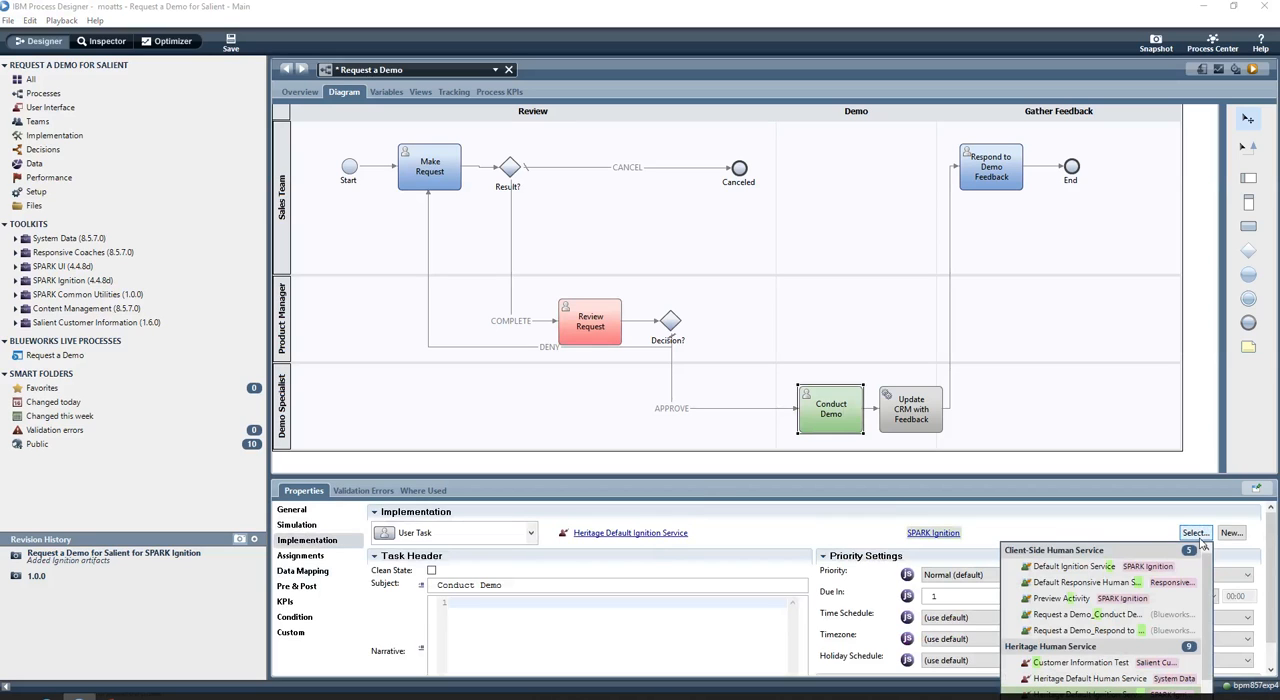
pyautogui.write('requ')
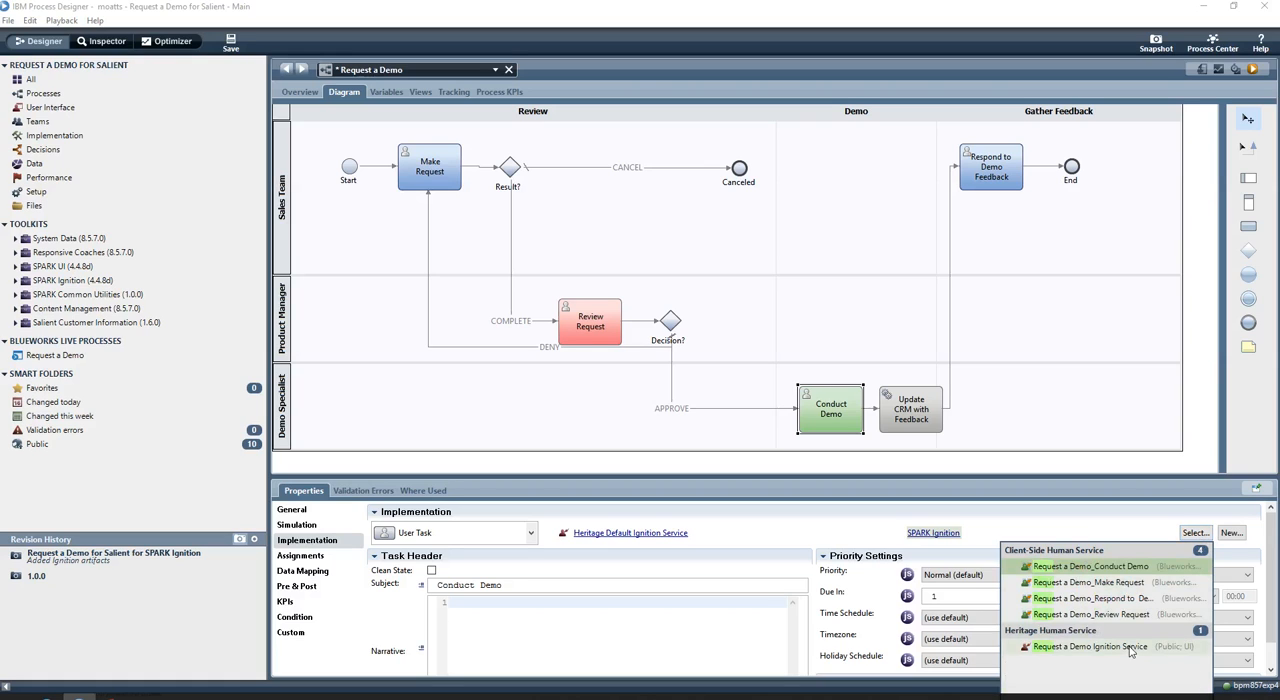
pyautogui.click(1133, 647)
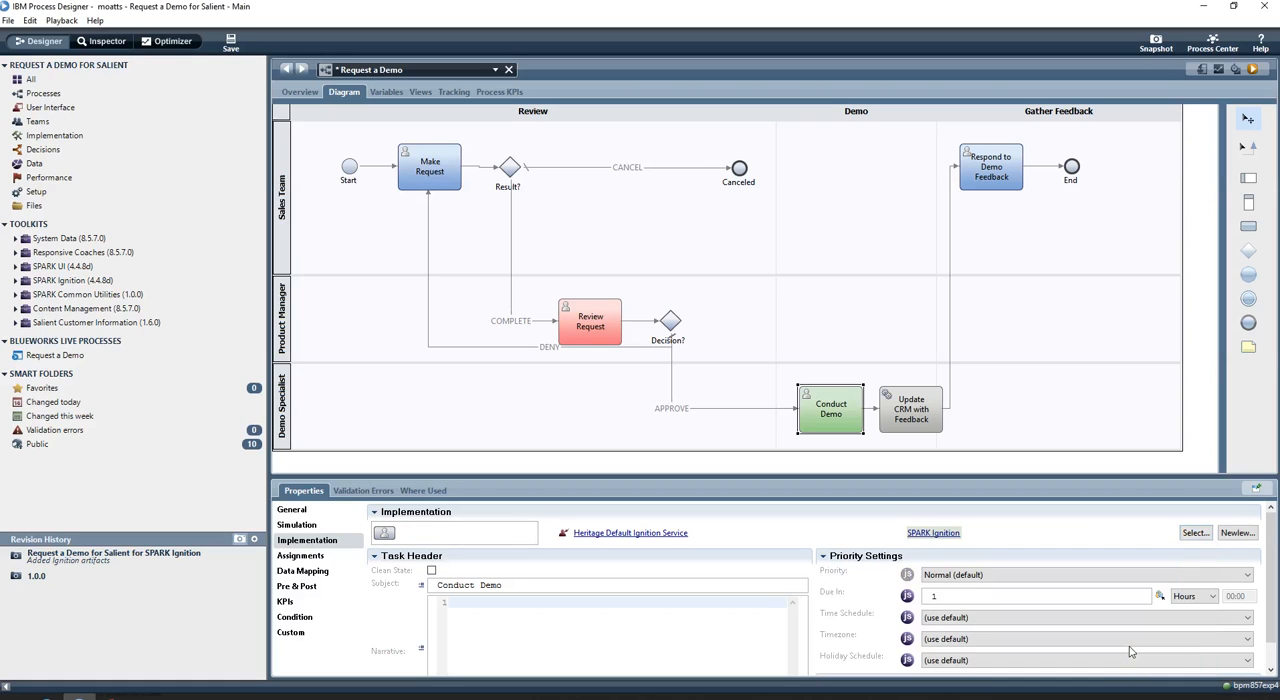
# Auto-map Conduct Demo's input and output data to the process's customerInformation variable
pyautogui.click(304, 572)
pyautogui.click(808, 512)
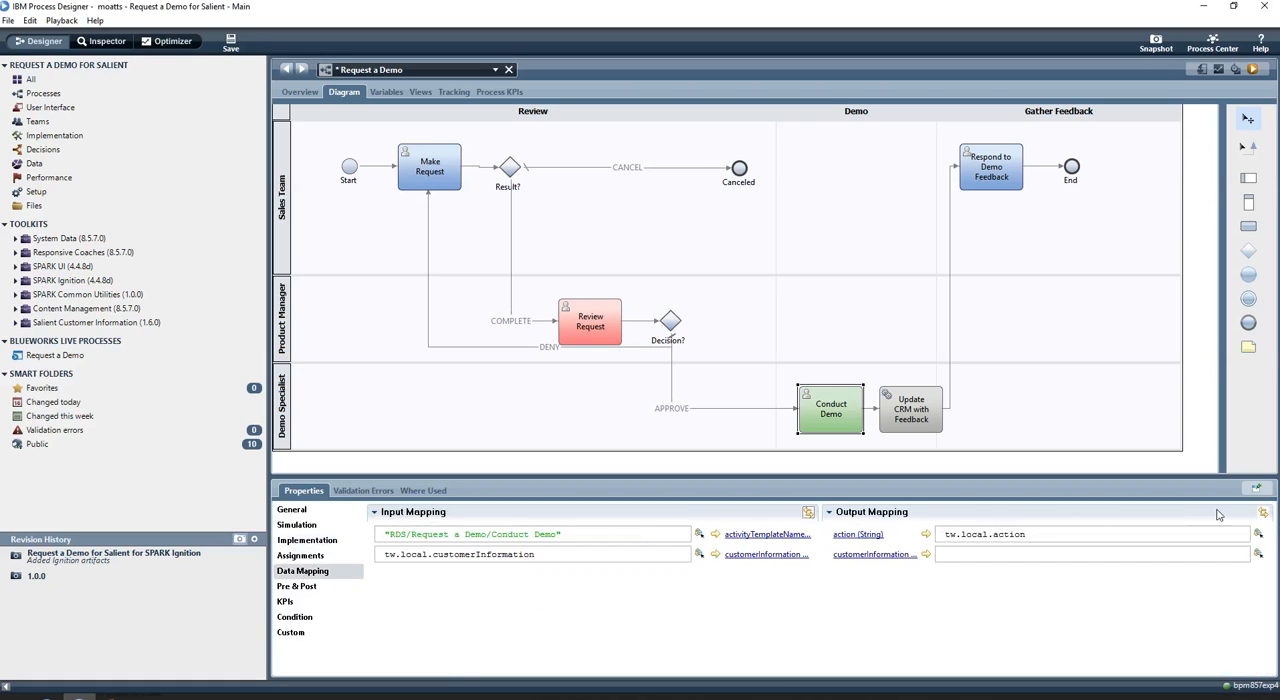
pyautogui.click(1263, 513)
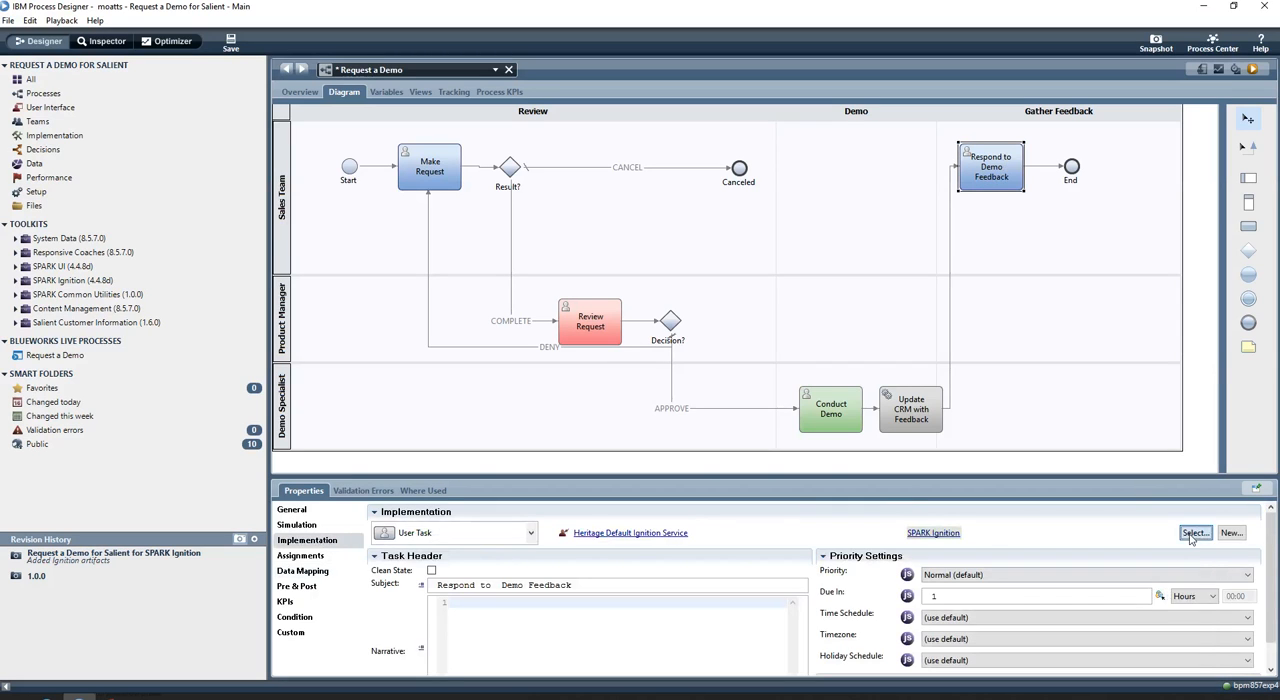
# Set the Respond to Demo Feedback activity's implementation to Request a Demo Ignition Service
pyautogui.click(1195, 533)
pyautogui.write('ign')
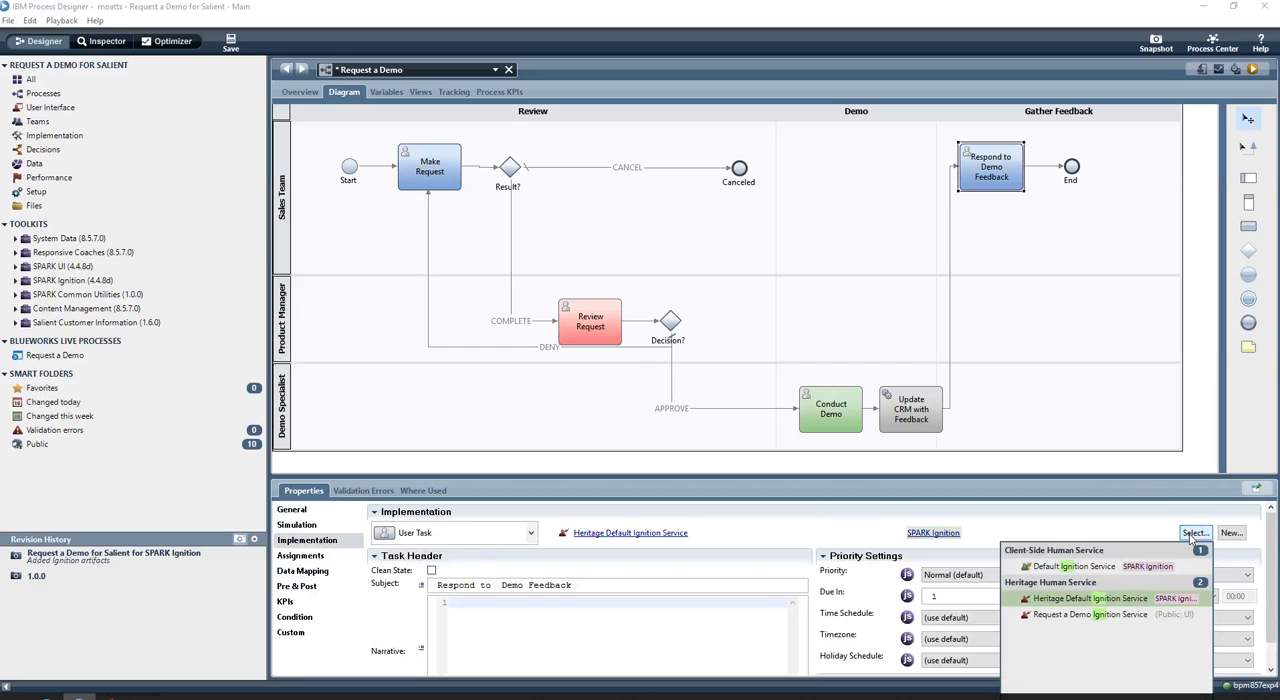
pyautogui.click(1058, 617)
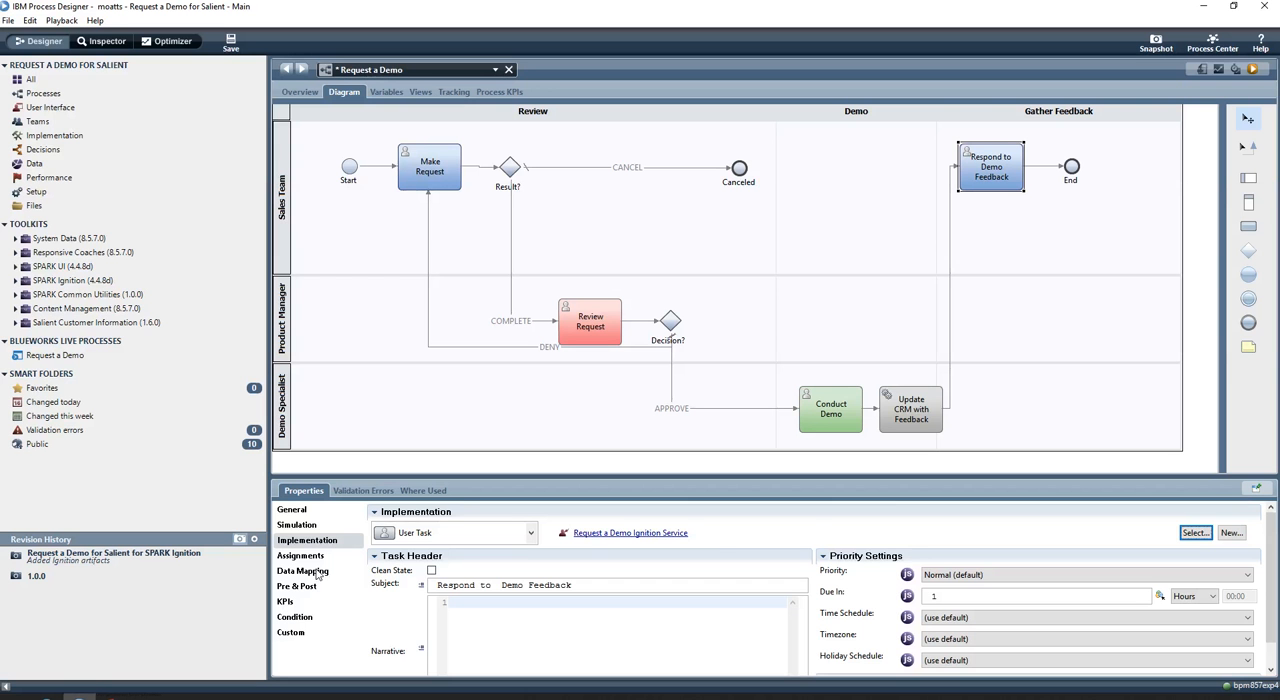
# Auto-map Respond to Demo Feedback's input and output data to customerInformation, and save the process
pyautogui.click(315, 573)
pyautogui.click(808, 512)
pyautogui.click(1263, 512)
pyautogui.click(229, 42)
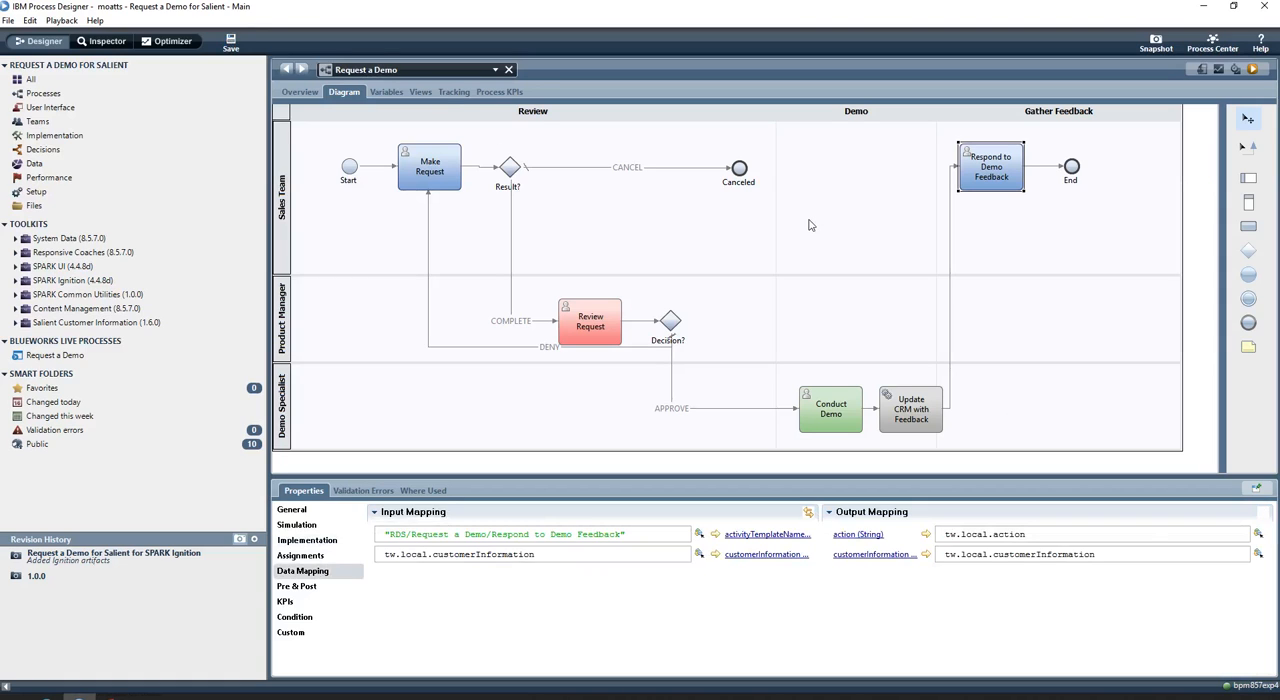
# Check Review Request's data mapping, switch to IBM BPM Portal in the browser, and open the Work dashboard
pyautogui.click(587, 337)
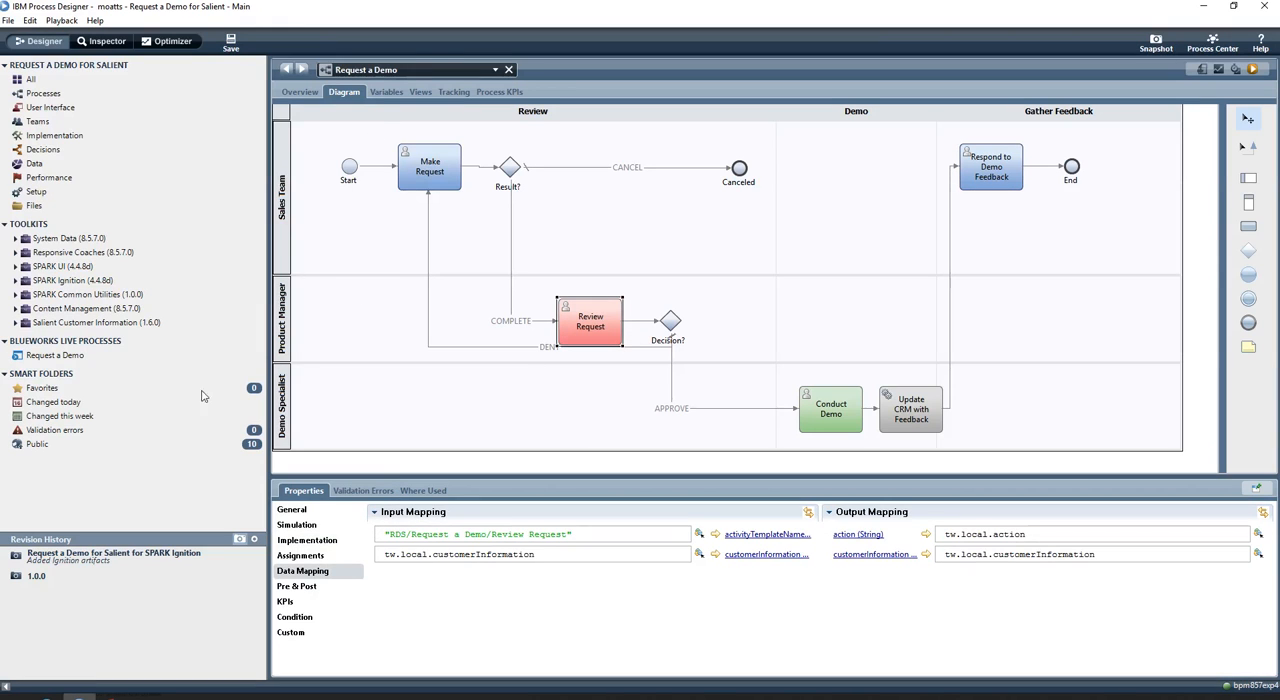
pyautogui.click(53, 694)
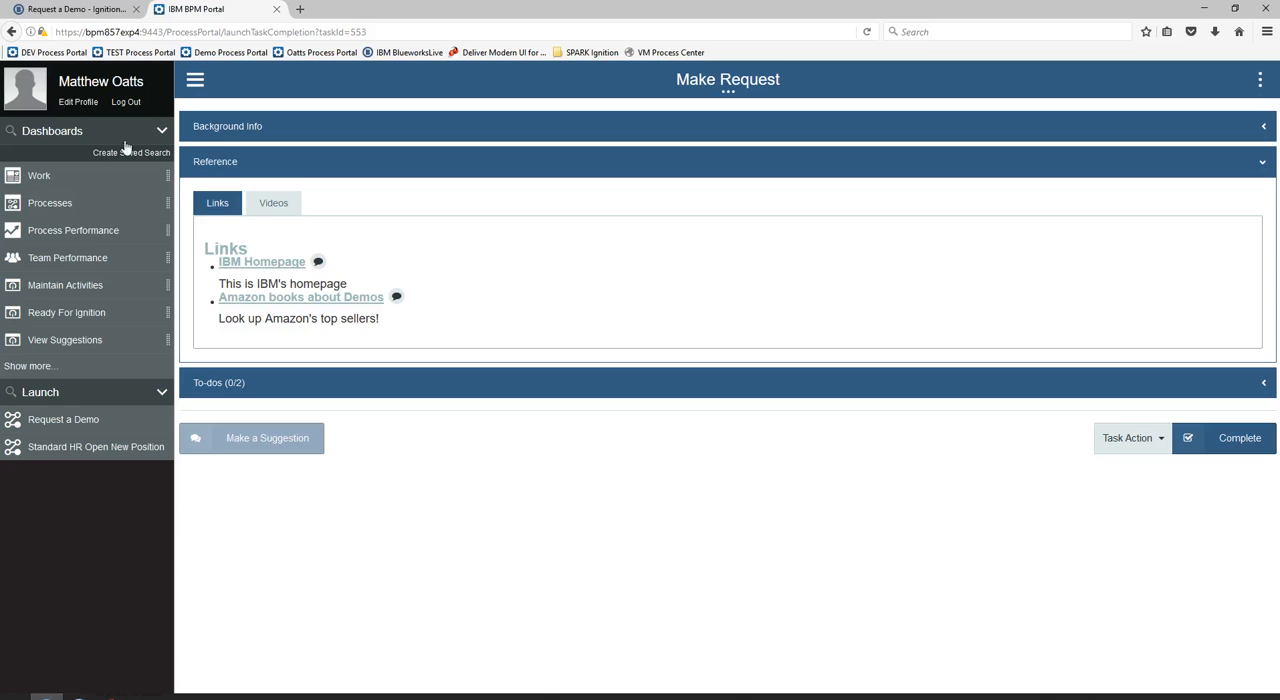
pyautogui.click(36, 177)
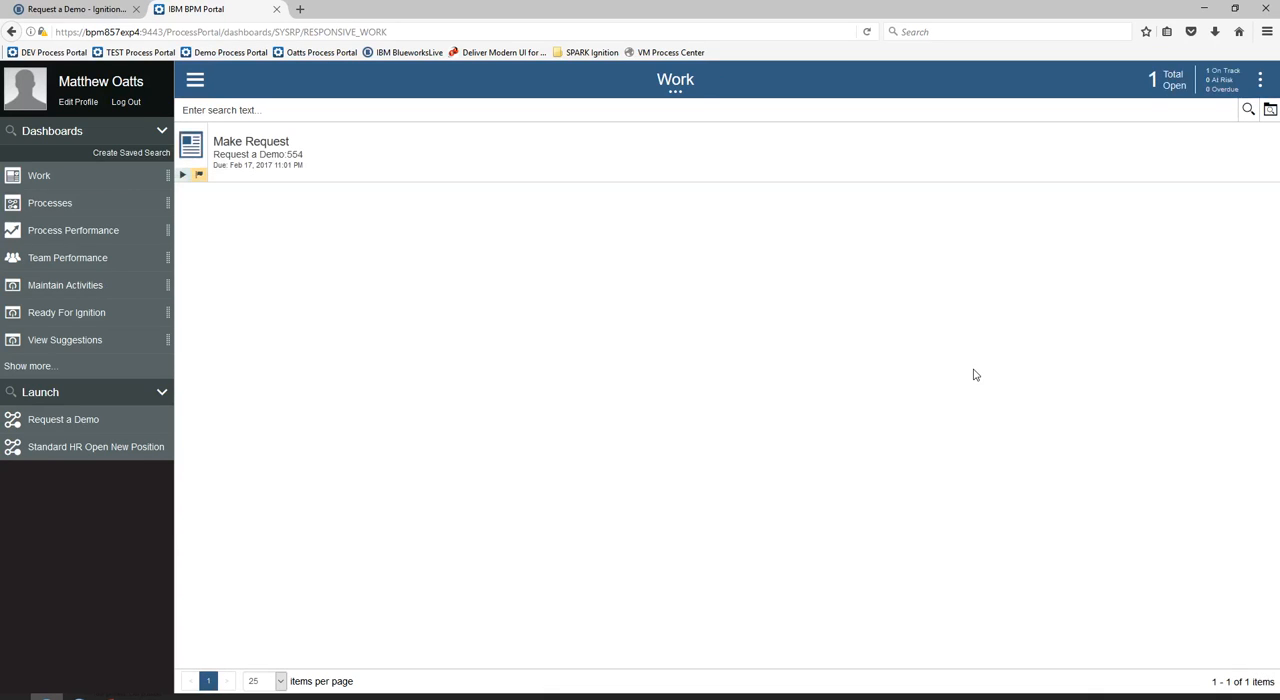
# Launch a new Request a Demo process and claim its Make Request task, opening the activity content
pyautogui.click(70, 420)
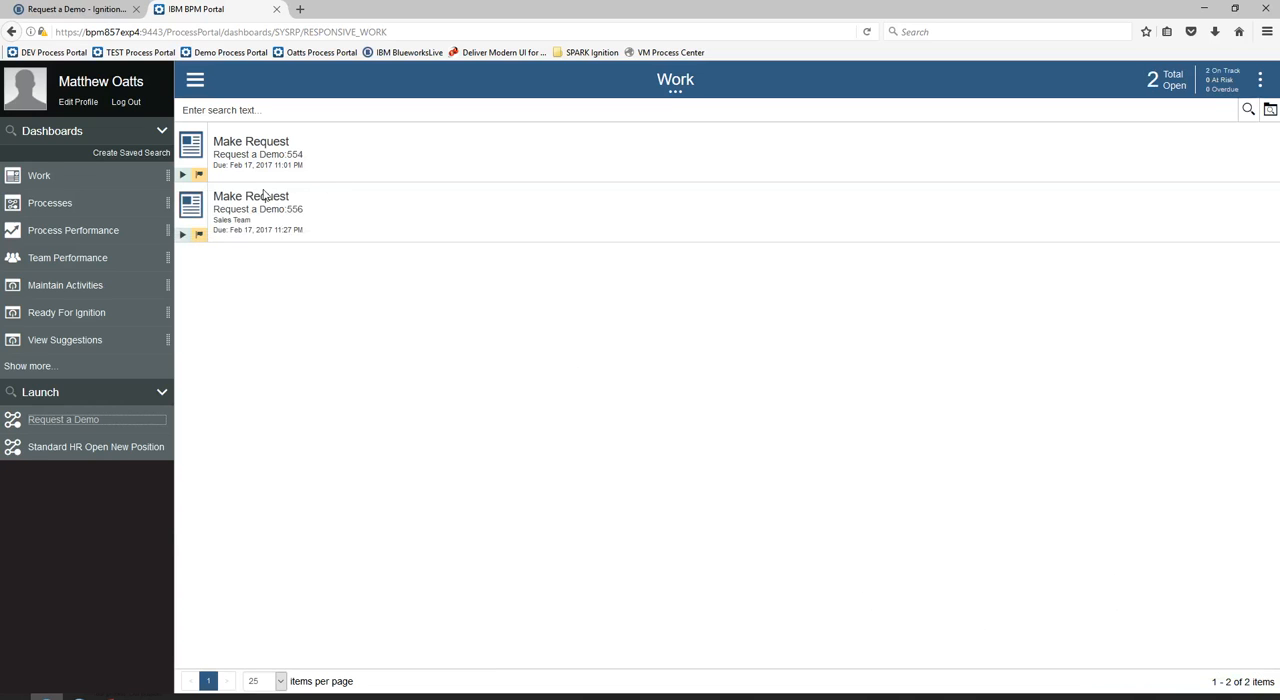
pyautogui.click(244, 205)
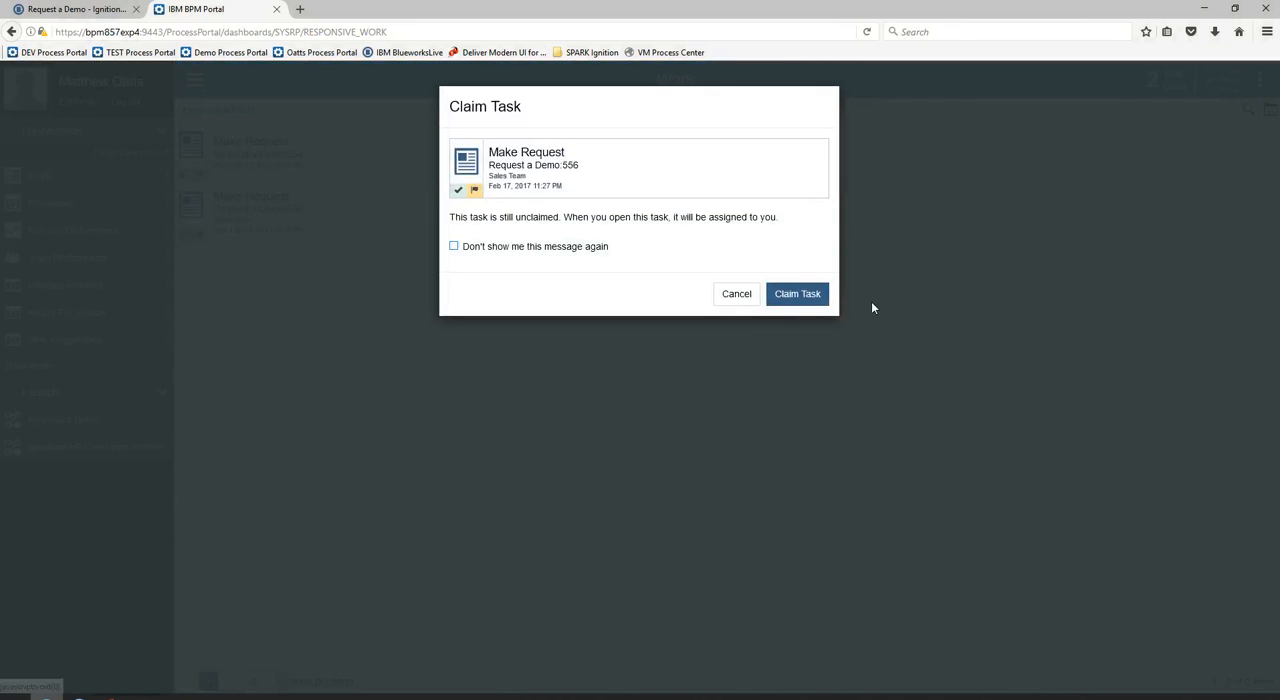
pyautogui.click(797, 294)
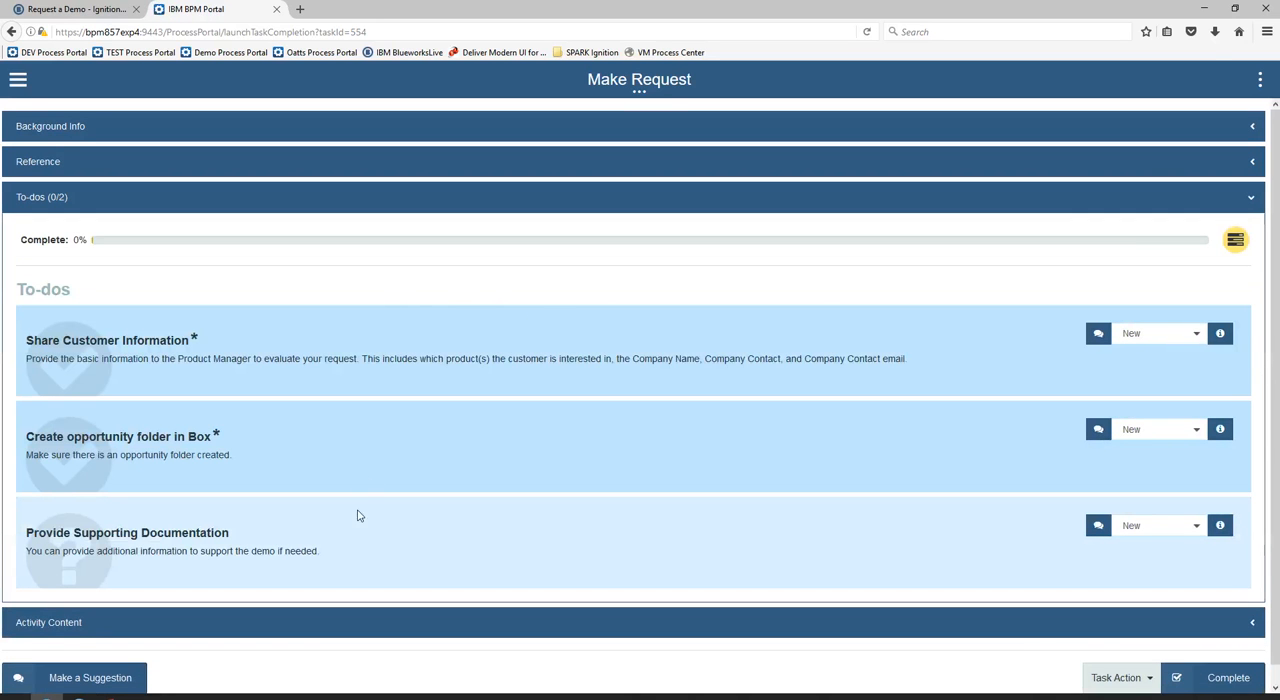
pyautogui.click(243, 627)
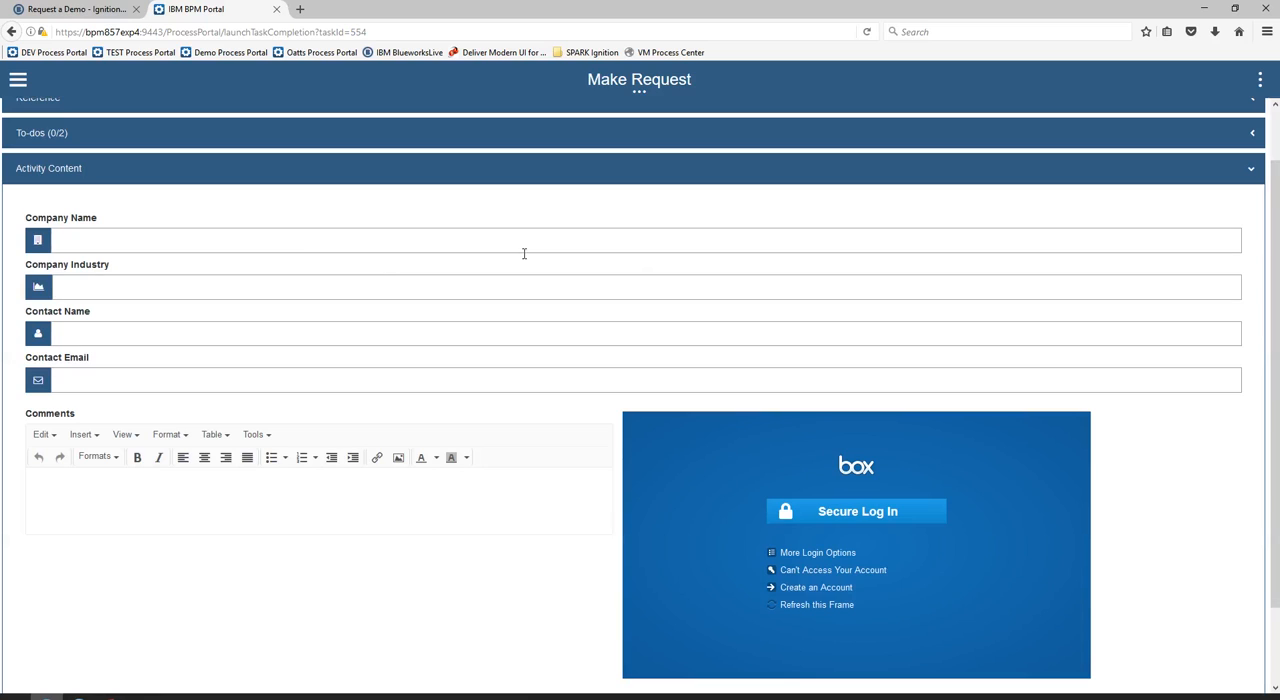
# Fill in the request with company name Salient Process, industry IBM Process Transformation, and the contact's name and email
pyautogui.click(266, 240)
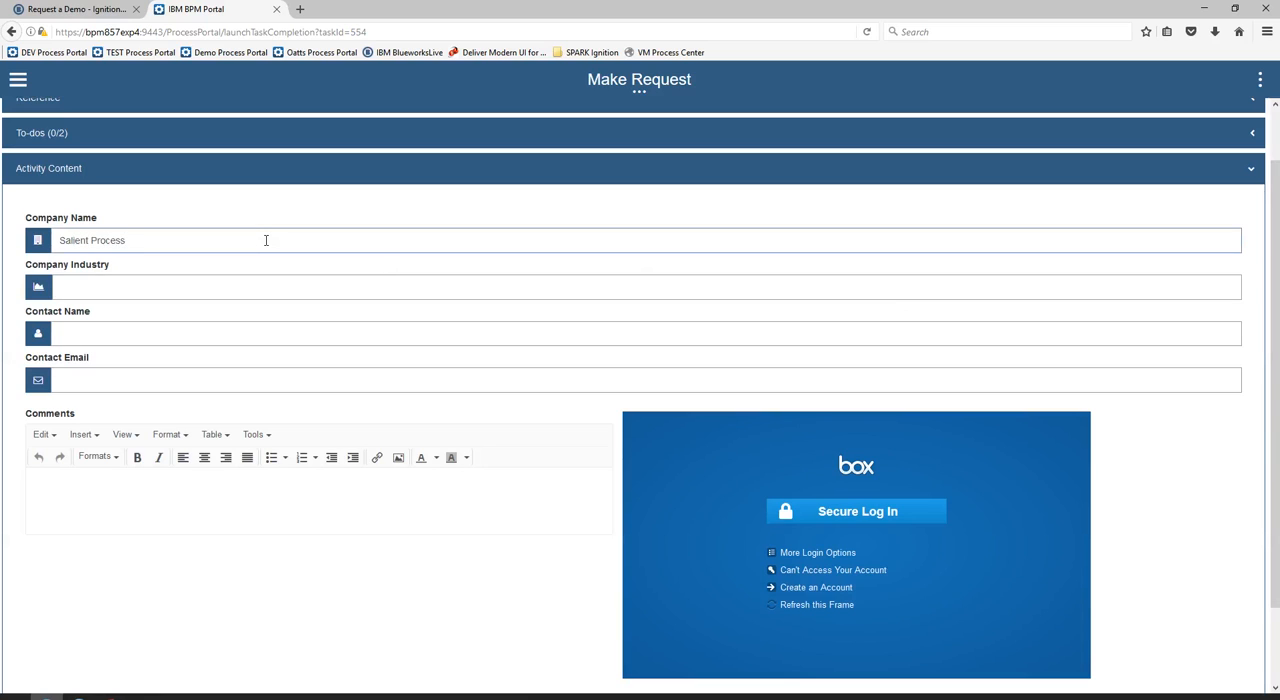
pyautogui.click(263, 278)
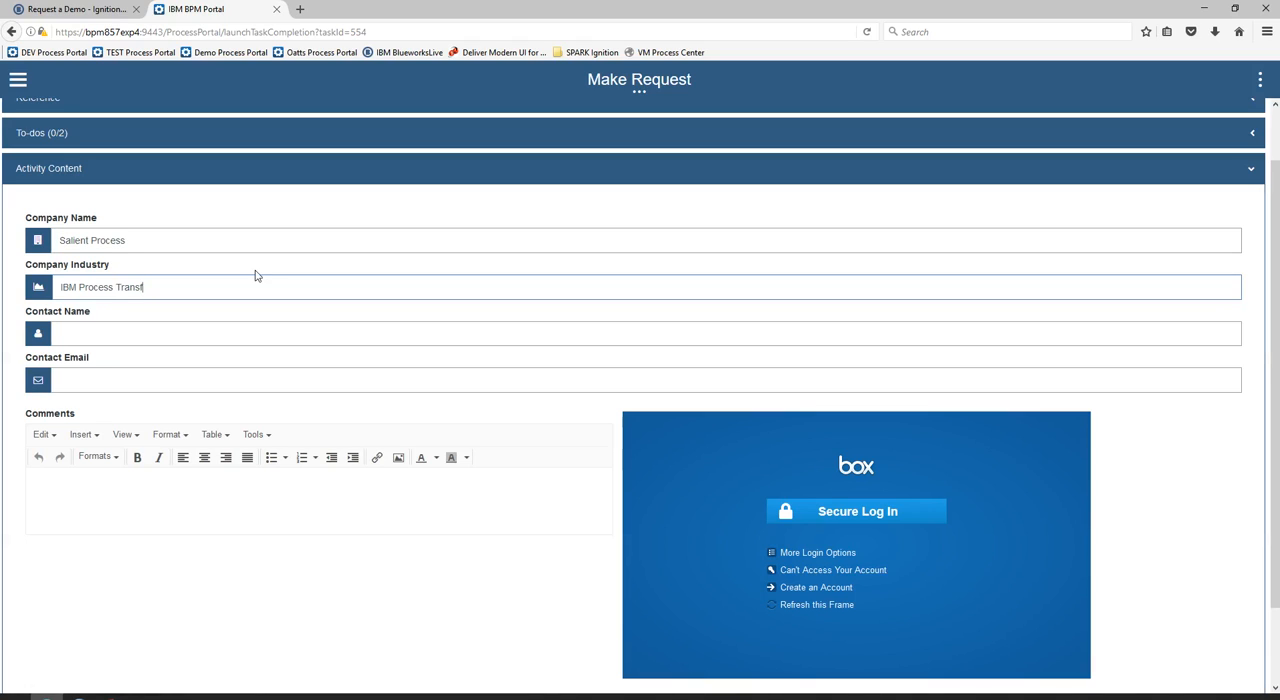
pyautogui.write('mation')
pyautogui.click(178, 329)
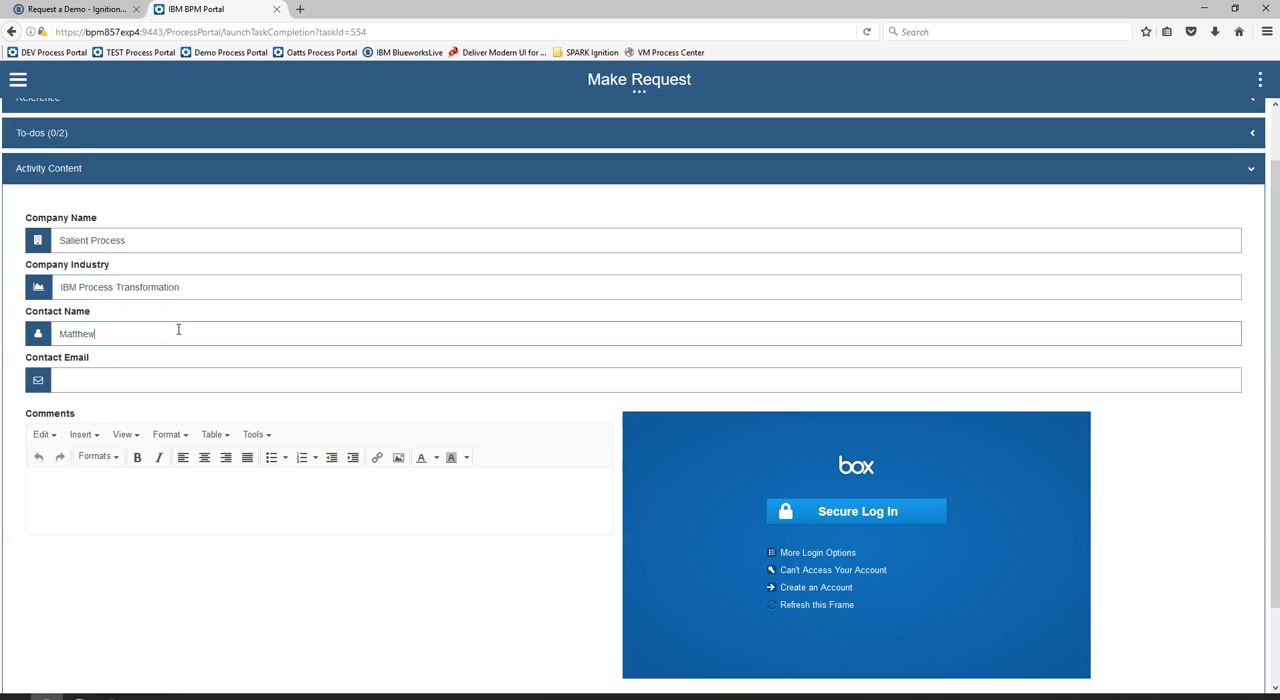
pyautogui.click(152, 382)
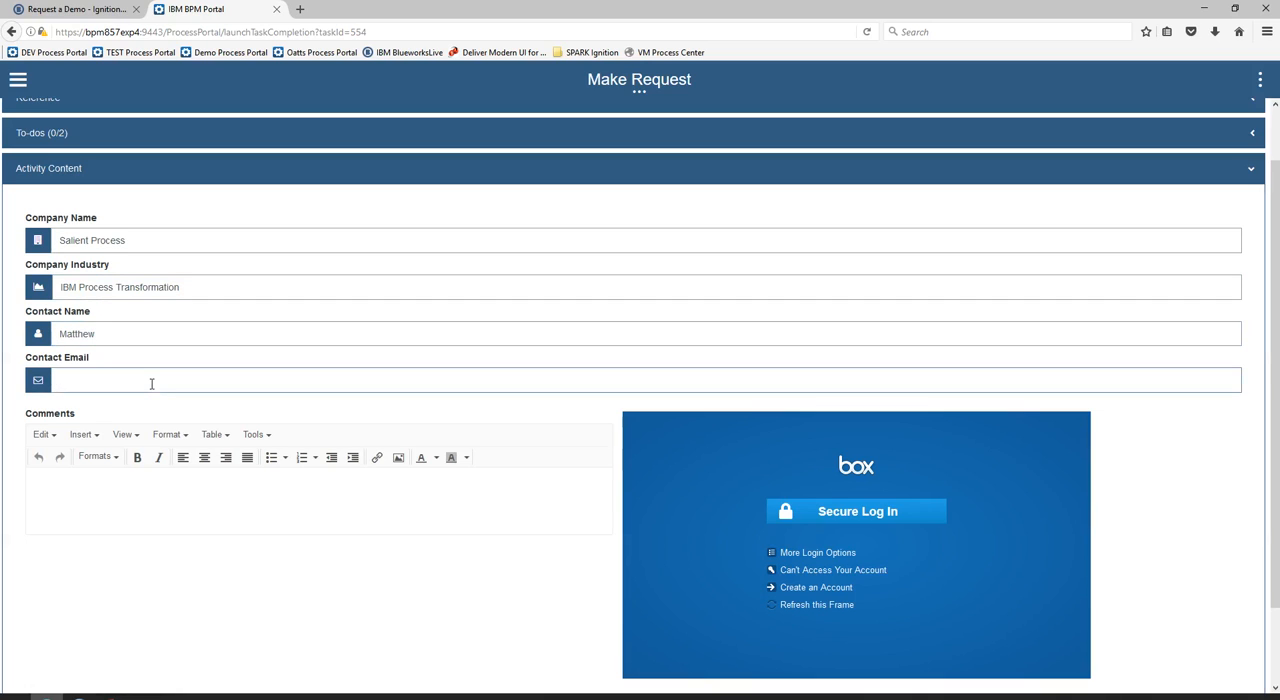
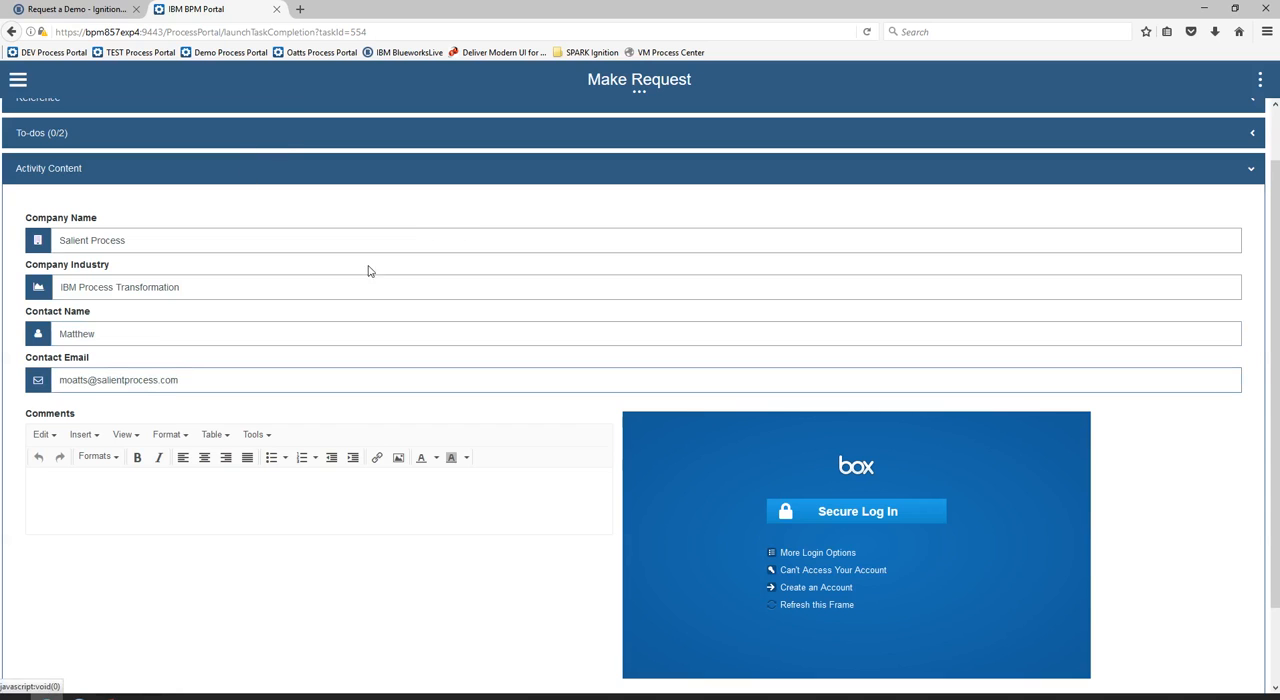
# Check the Make Request task's to-dos and return to its activity content
pyautogui.scroll(1, 546, 142)
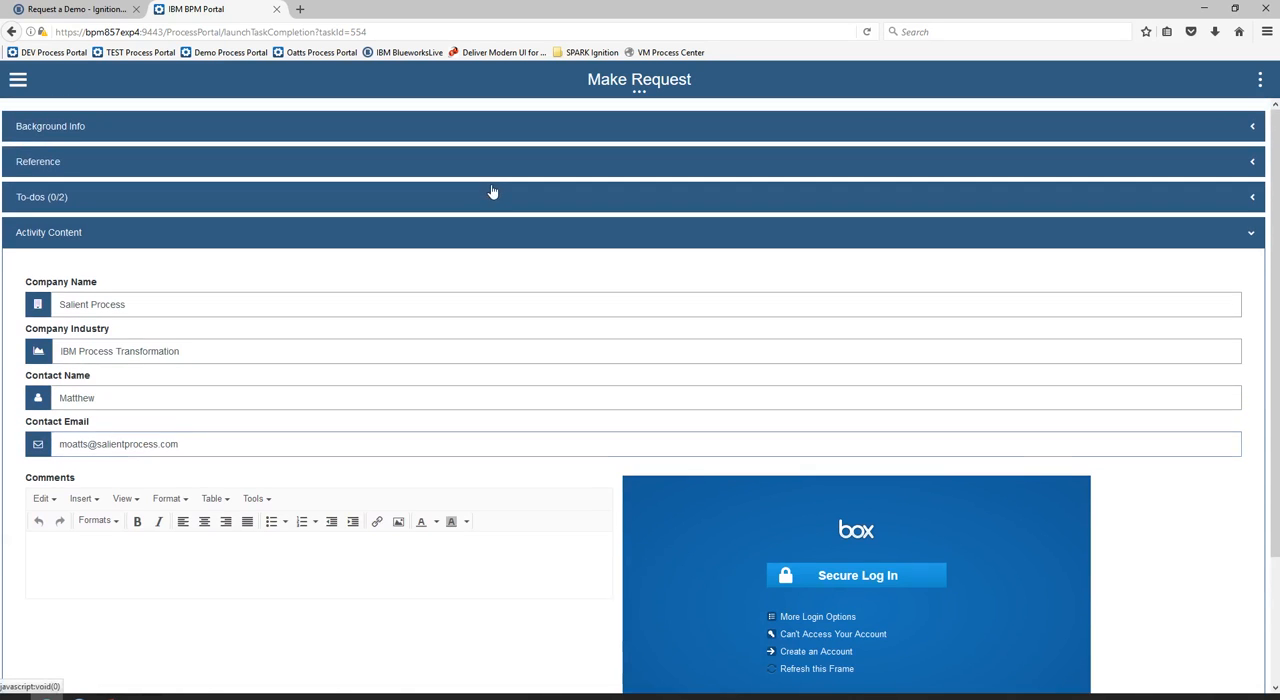
pyautogui.click(492, 192)
pyautogui.scroll(-1, 363, 263)
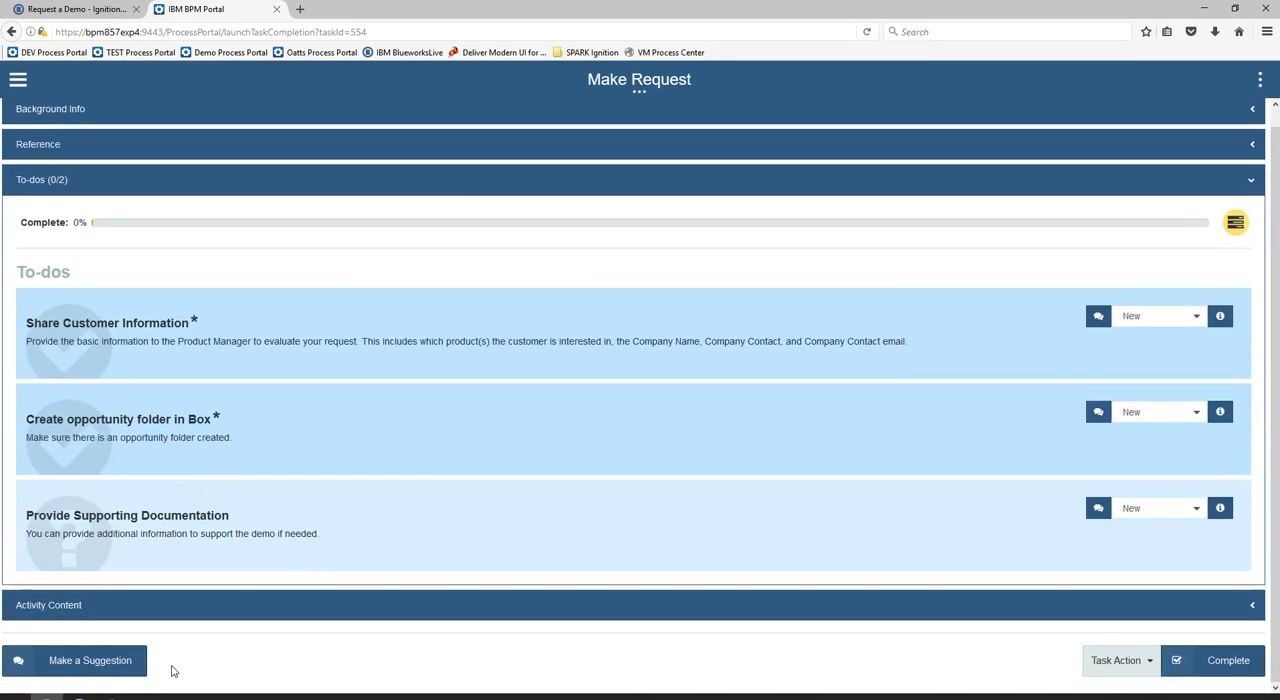
pyautogui.click(227, 607)
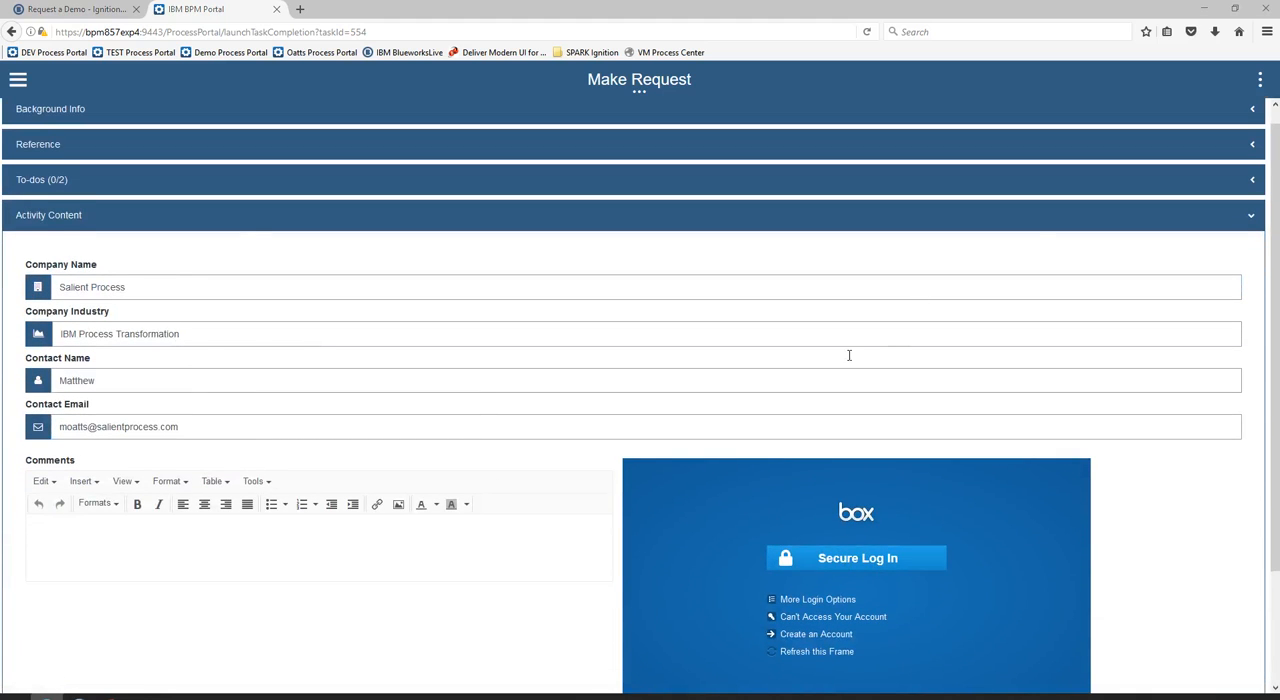
# Log in to the embedded Box view, complete its cloud check, and enter the comment "Please conduct a great demo!"
pyautogui.scroll(-1, 903, 320)
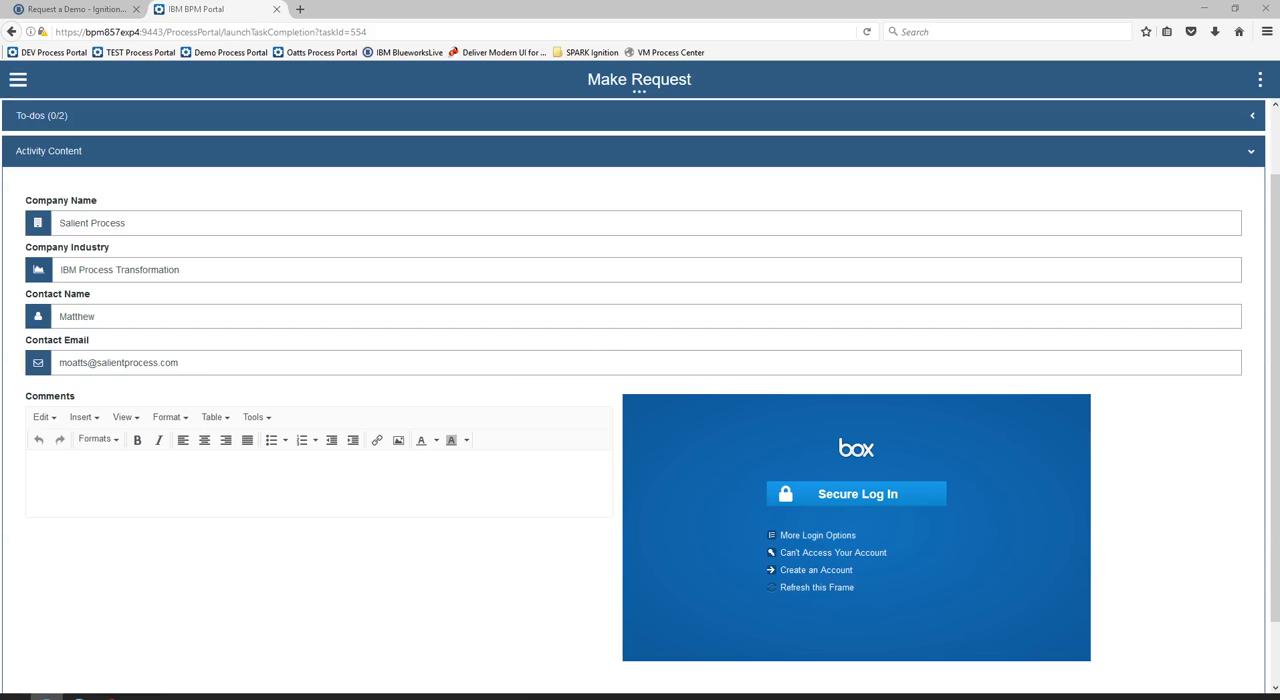
pyautogui.click(553, 470)
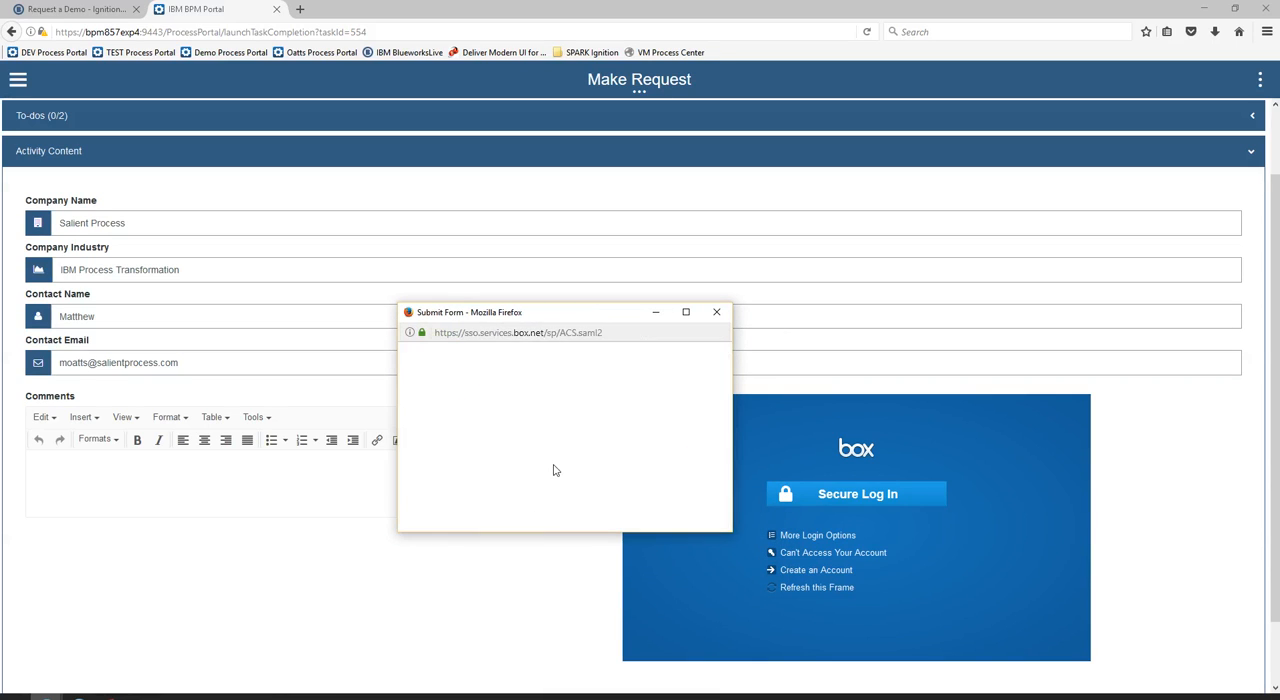
pyautogui.click(667, 423)
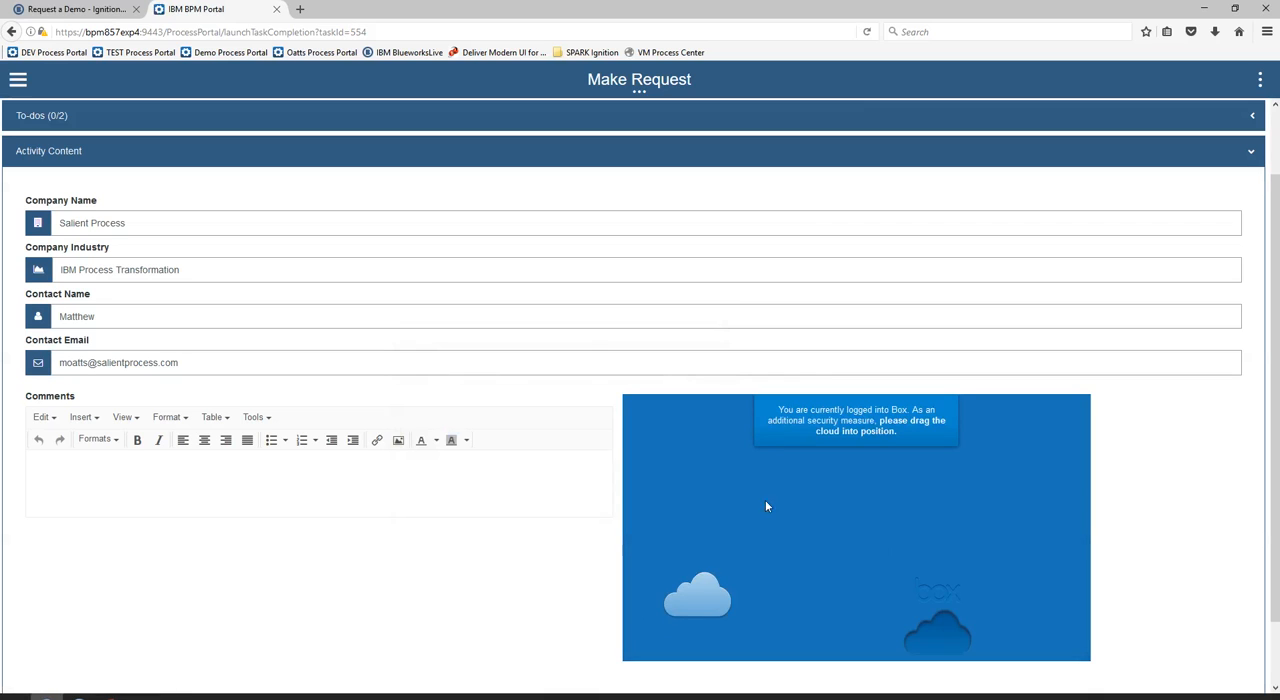
pyautogui.moveTo(700, 592); pyautogui.dragTo(935, 623)
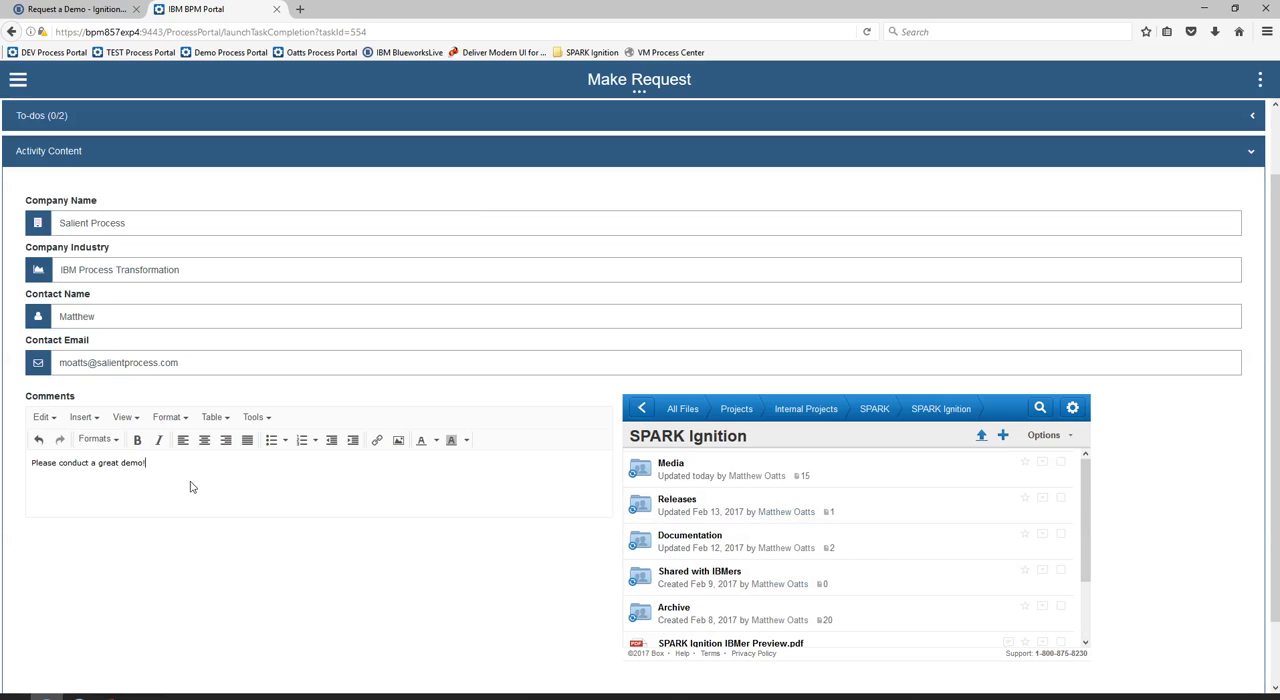
# Try to complete the Make Request task without updating its required to-dos
pyautogui.scroll(-3, 689, 306)
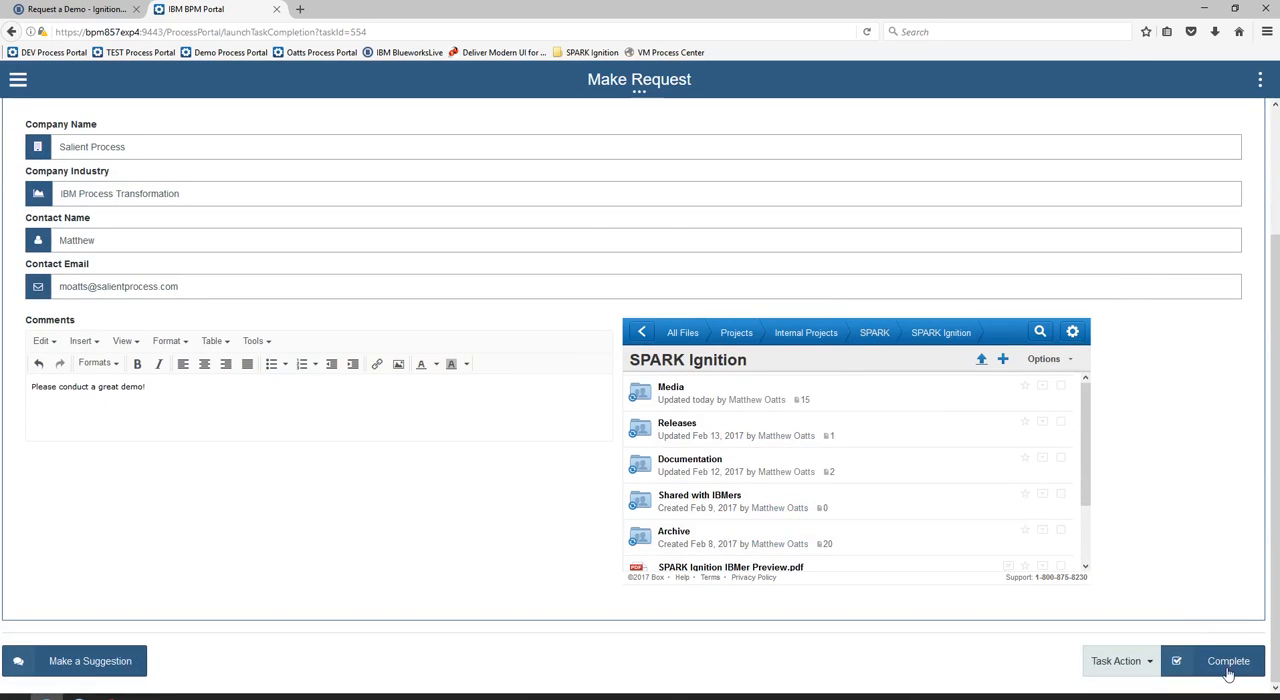
pyautogui.click(1228, 668)
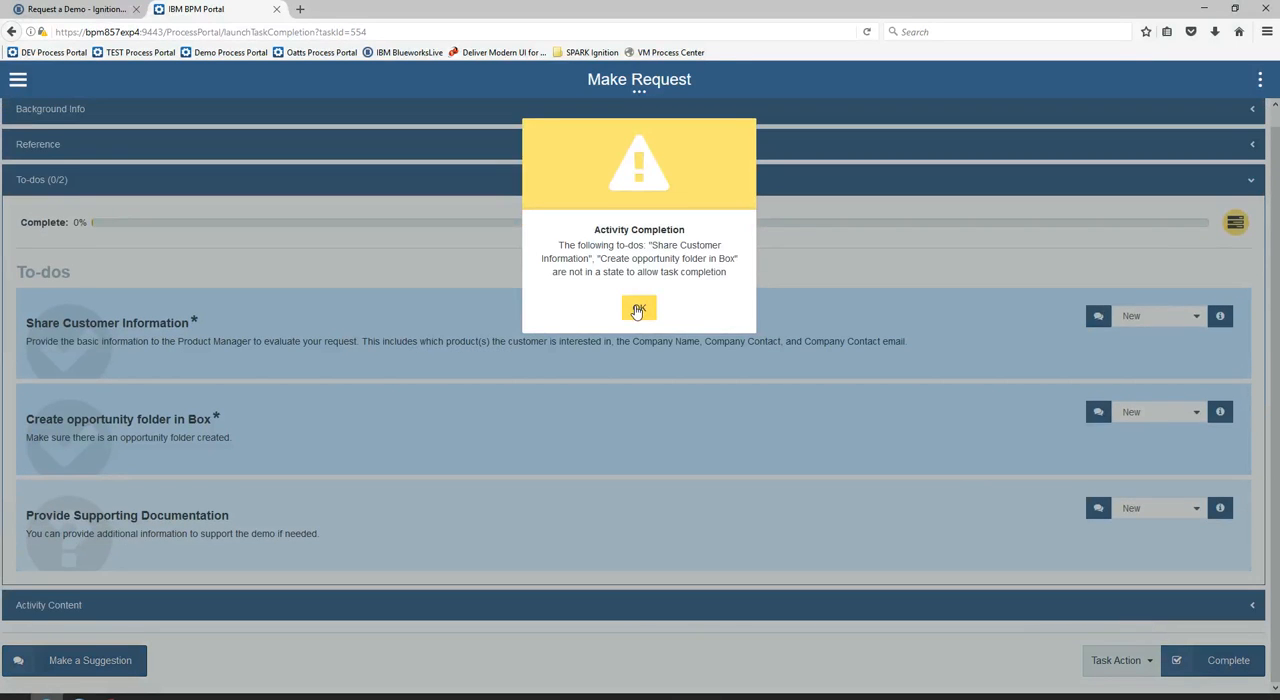
pyautogui.click(638, 309)
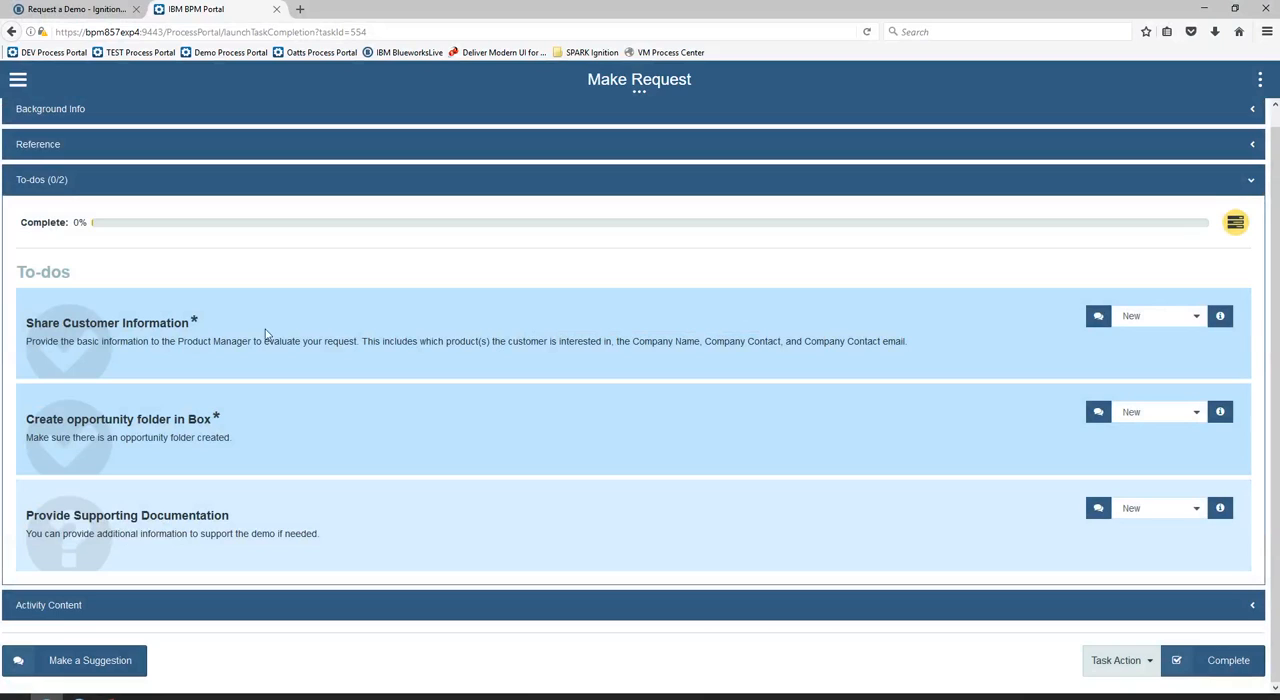
# Mark Share Customer Information and Create opportunity folder in Box as Done, and complete the Make Request task
pyautogui.click(1129, 318)
pyautogui.click(1135, 375)
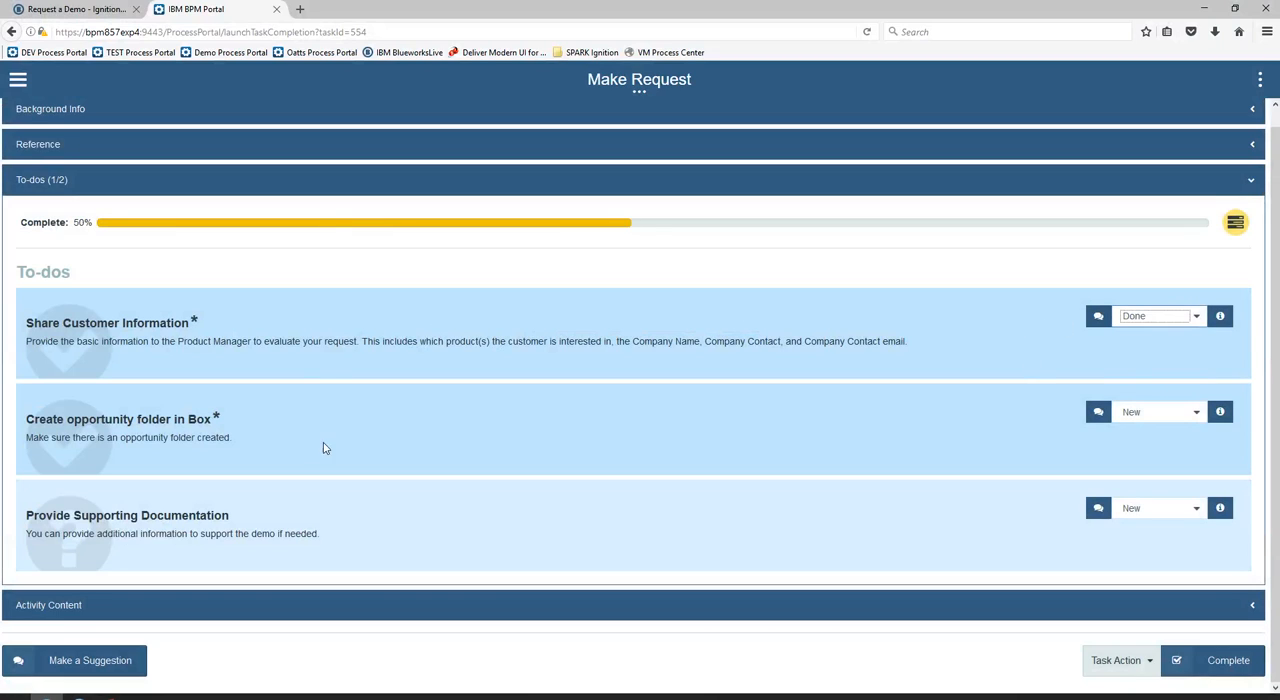
pyautogui.click(1157, 420)
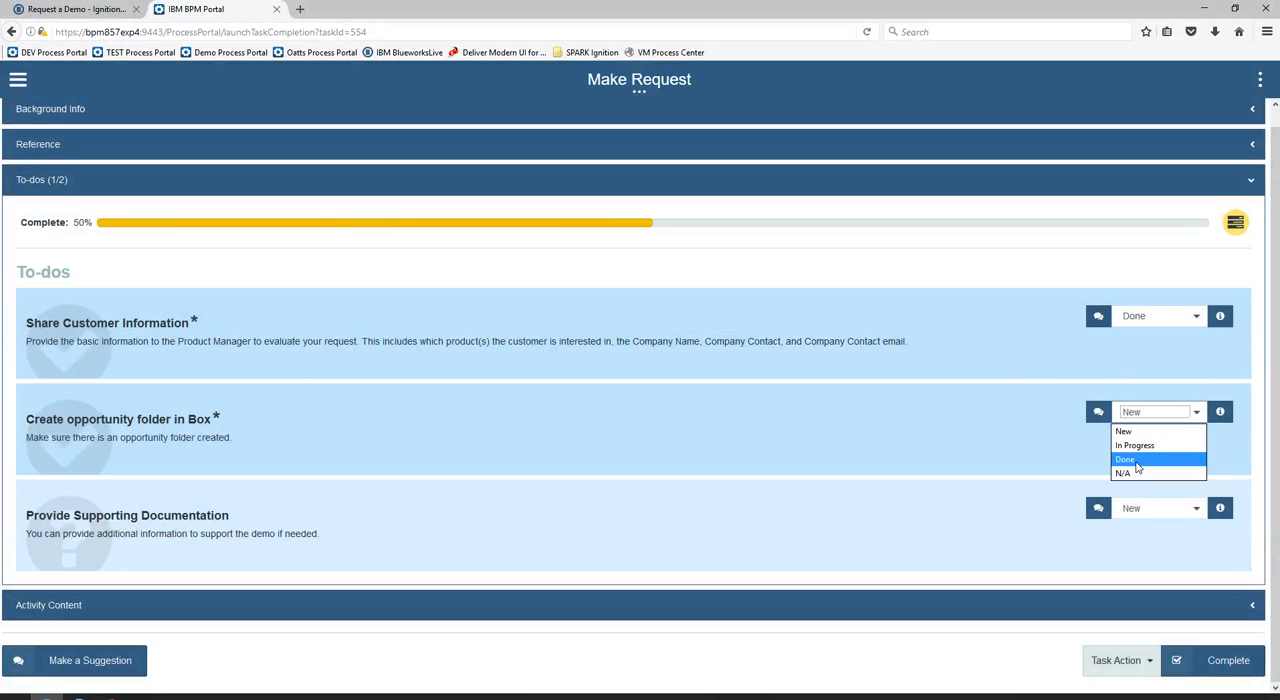
pyautogui.click(1152, 468)
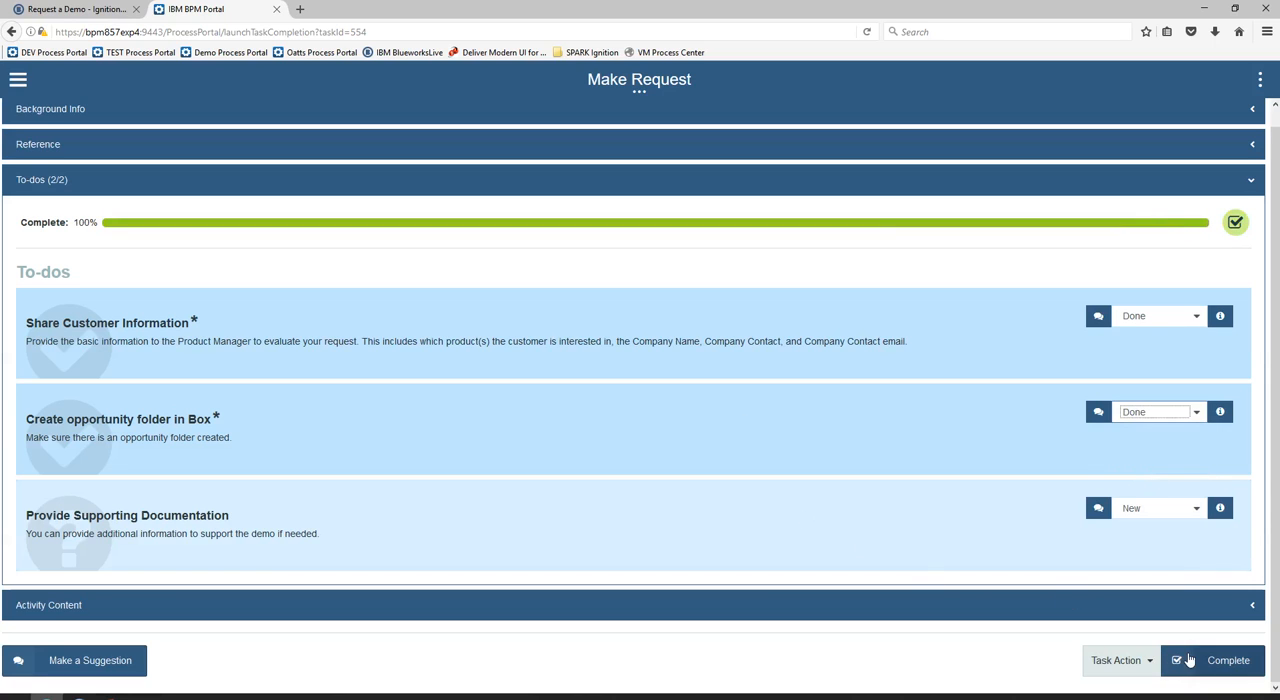
pyautogui.click(1190, 662)
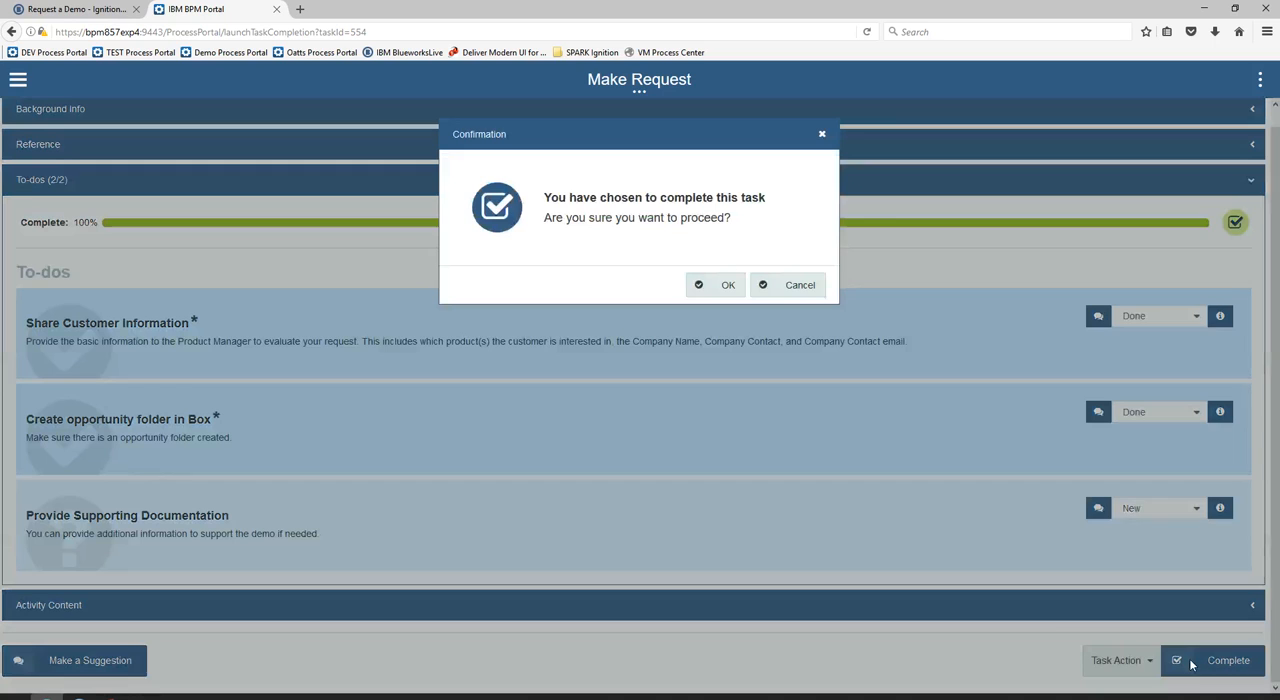
pyautogui.click(719, 282)
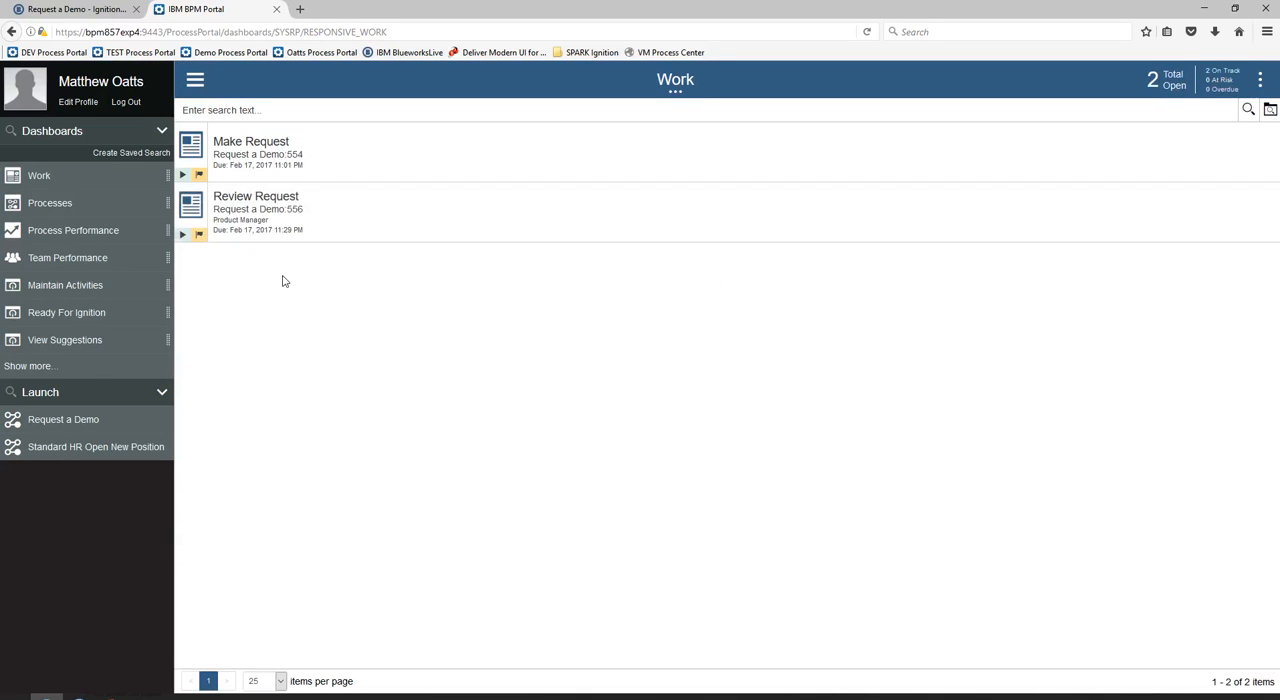
# Claim the Review Request task and view the customer information in its activity content
pyautogui.click(258, 198)
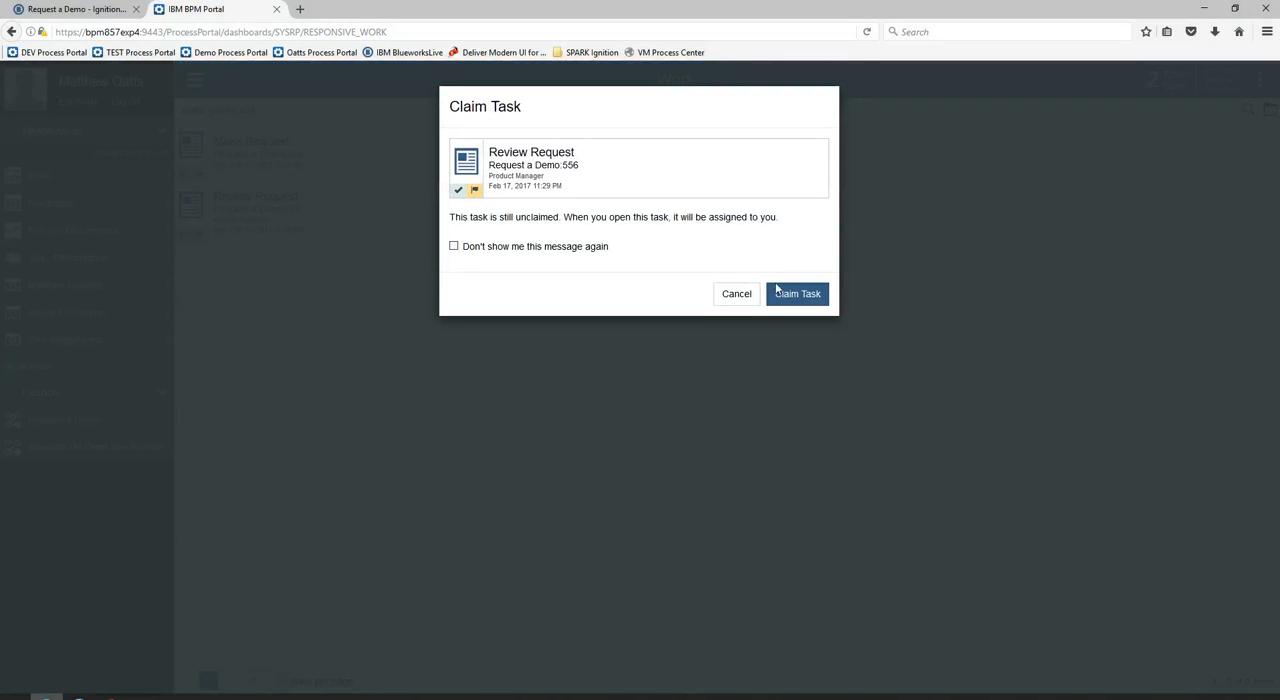
pyautogui.click(782, 292)
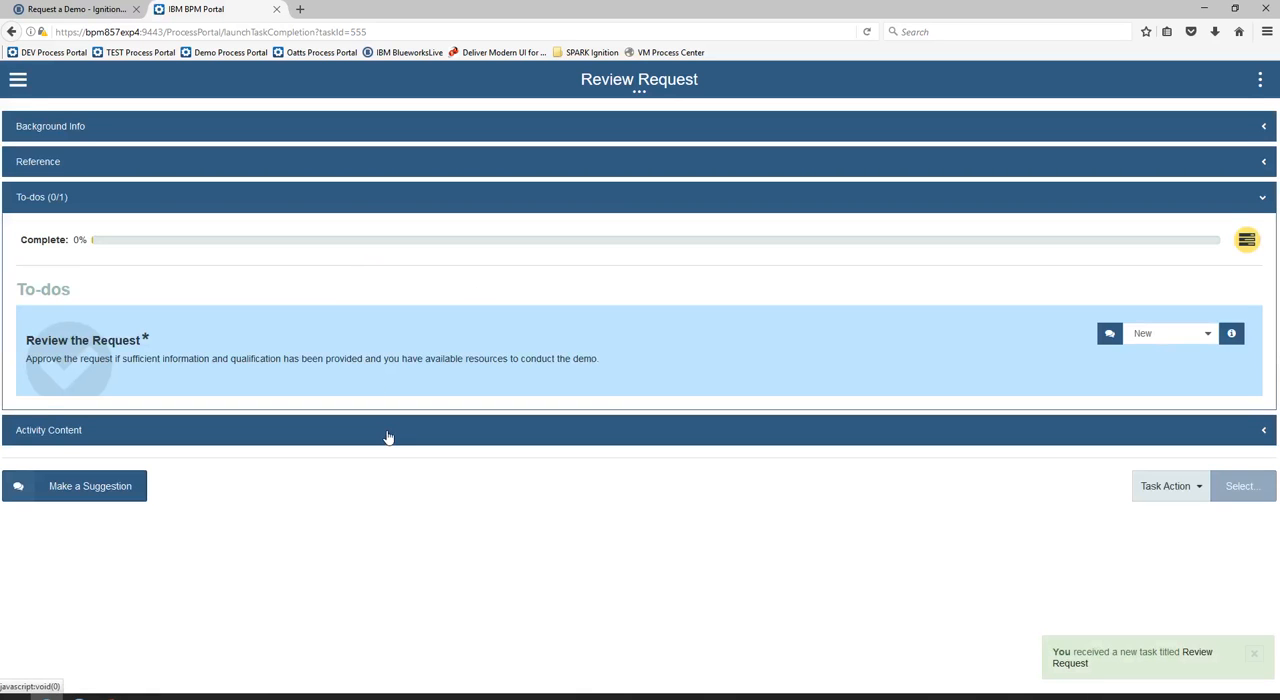
pyautogui.click(388, 437)
pyautogui.scroll(-2, 581, 407)
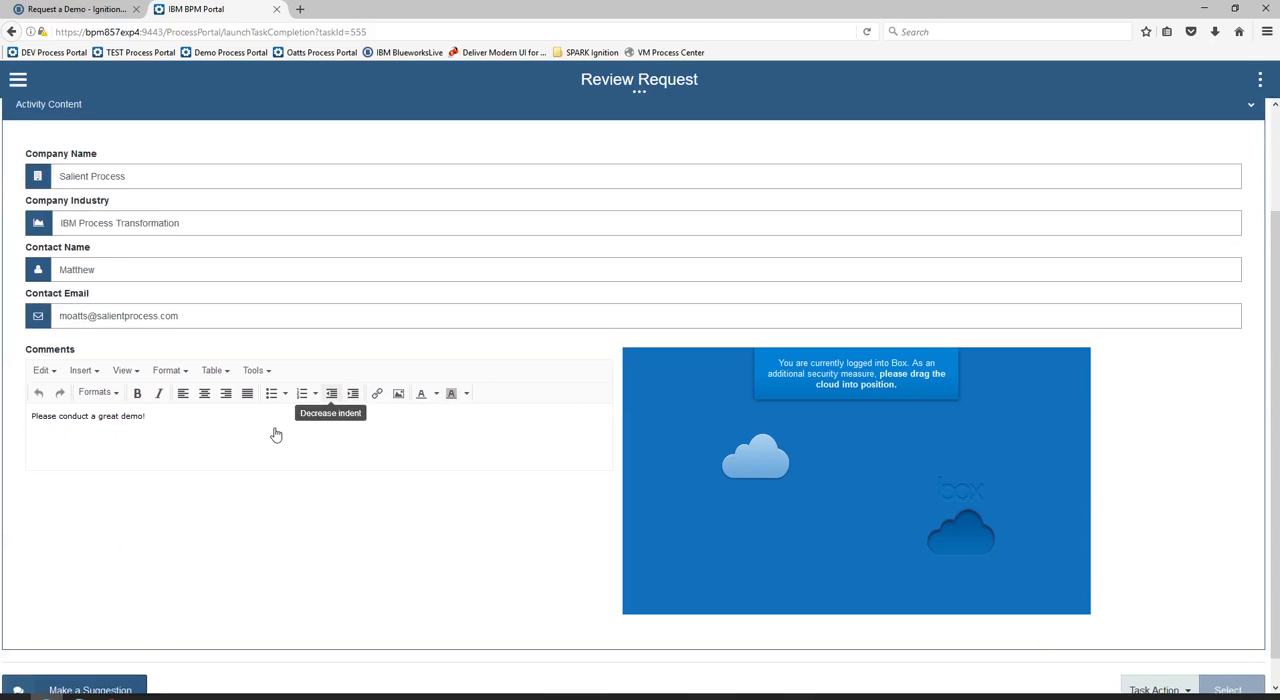
# Compare the Request a Demo diagrams in IBM Process Designer and Blueworks Live with the Review Request task in the portal
pyautogui.click(80, 697)
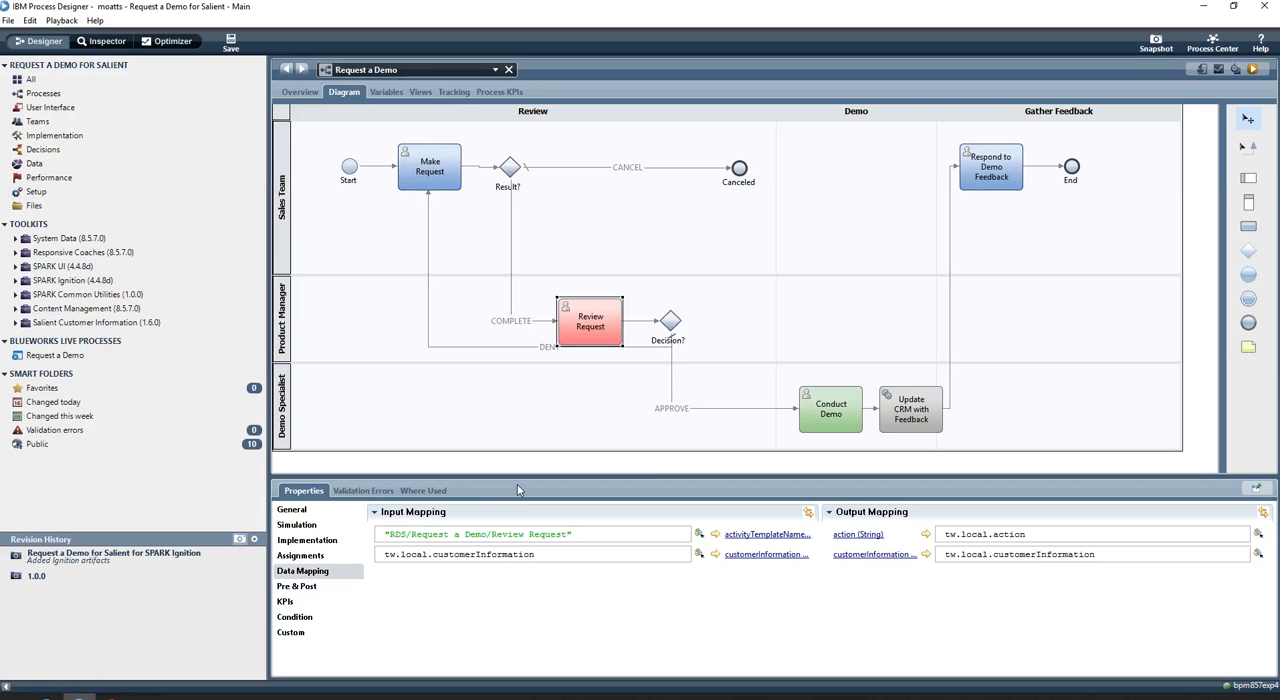
pyautogui.click(45, 697)
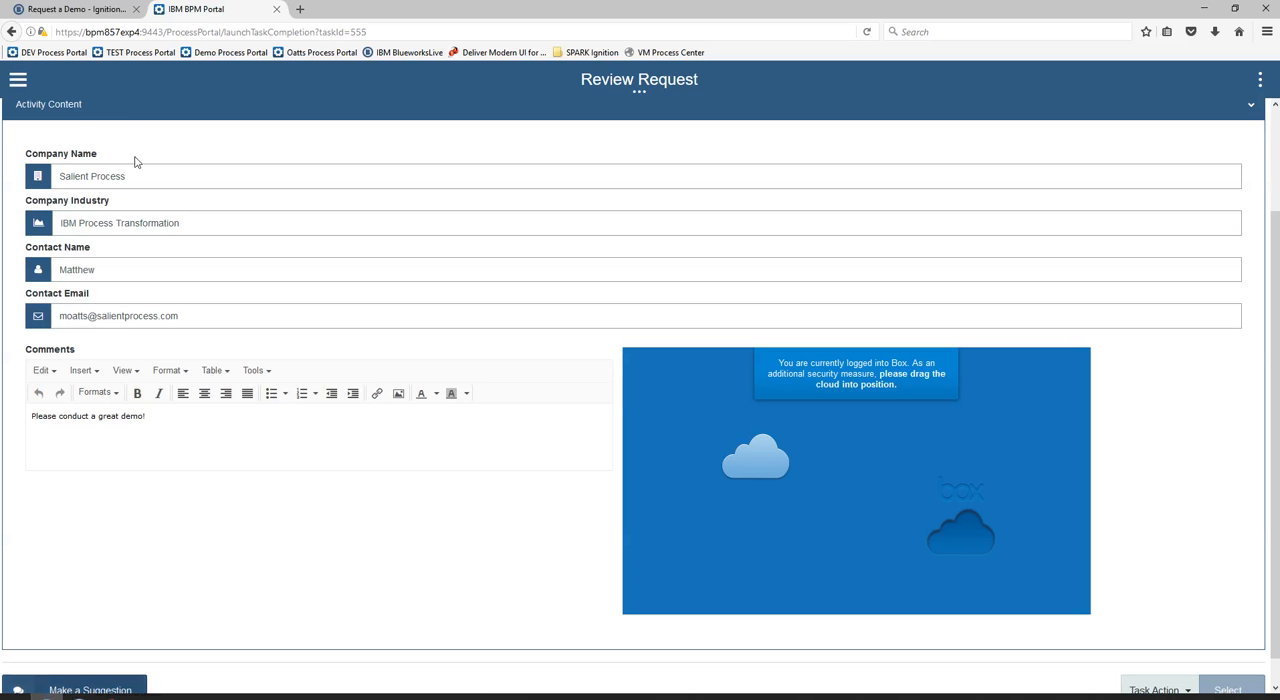
pyautogui.click(75, 9)
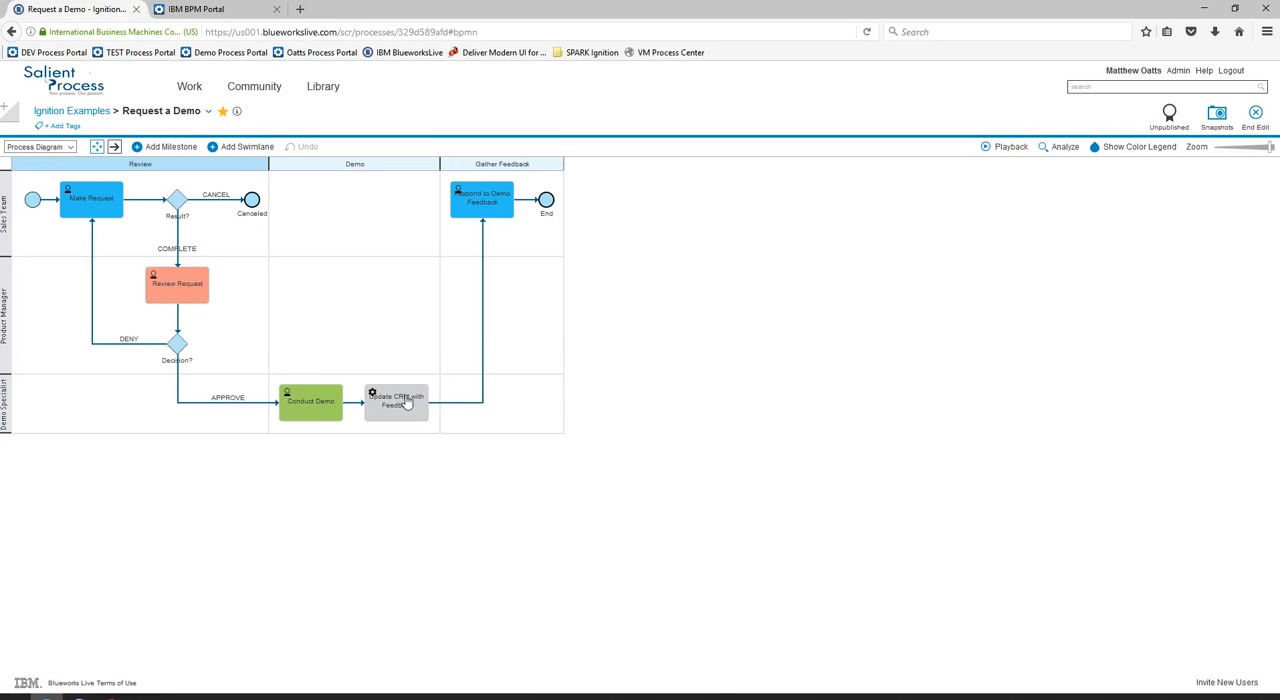
pyautogui.click(204, 14)
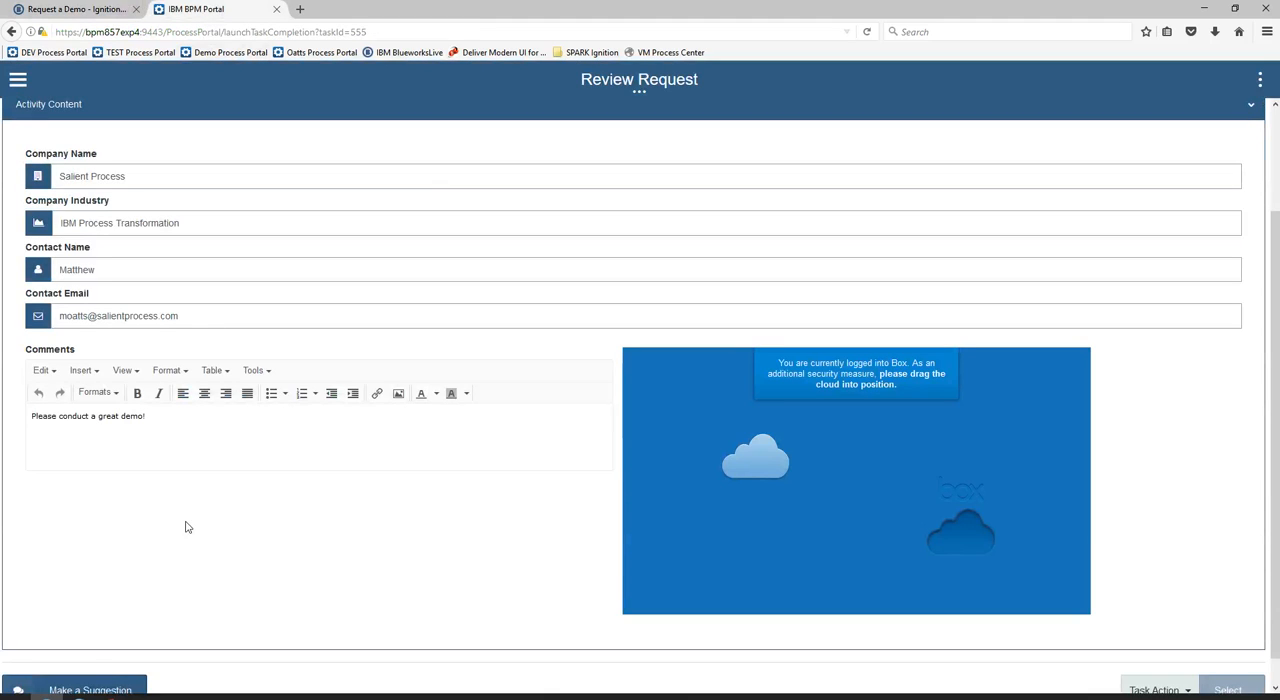
# Switch to IBM Process Designer and set the Update CRM with Feedback activity's implementation to Update Saleforce with Feedback
pyautogui.click(80, 697)
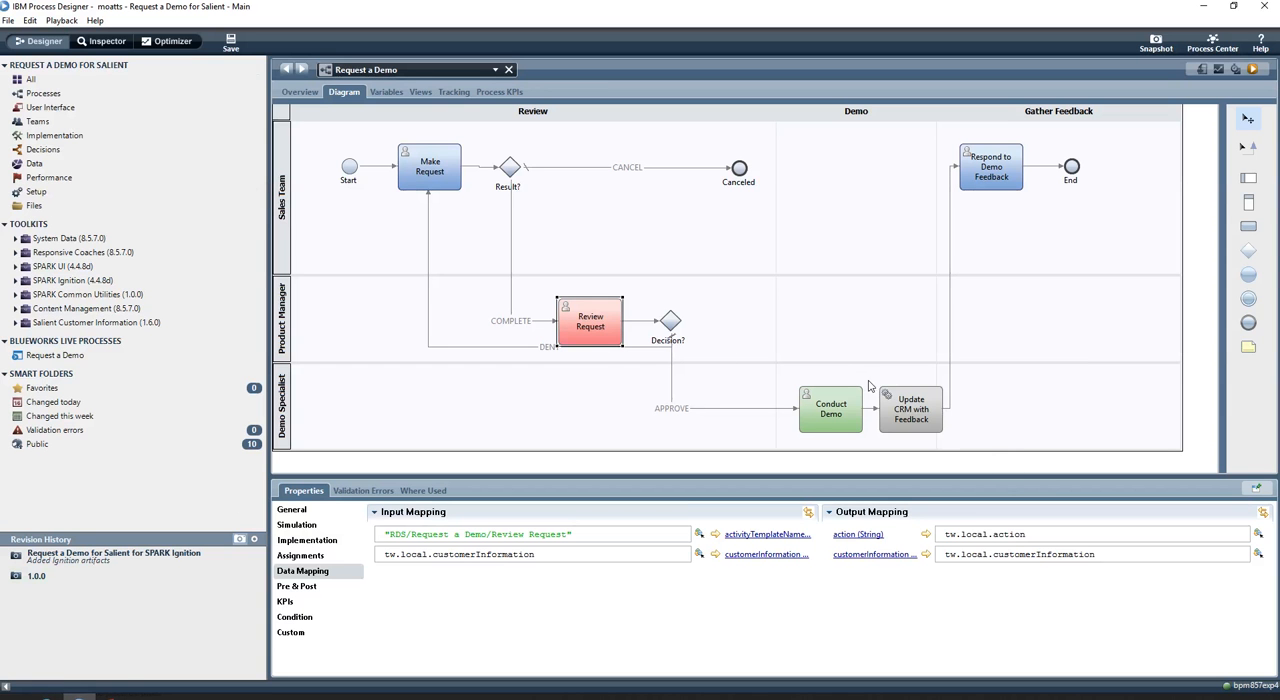
pyautogui.click(905, 415)
pyautogui.click(310, 540)
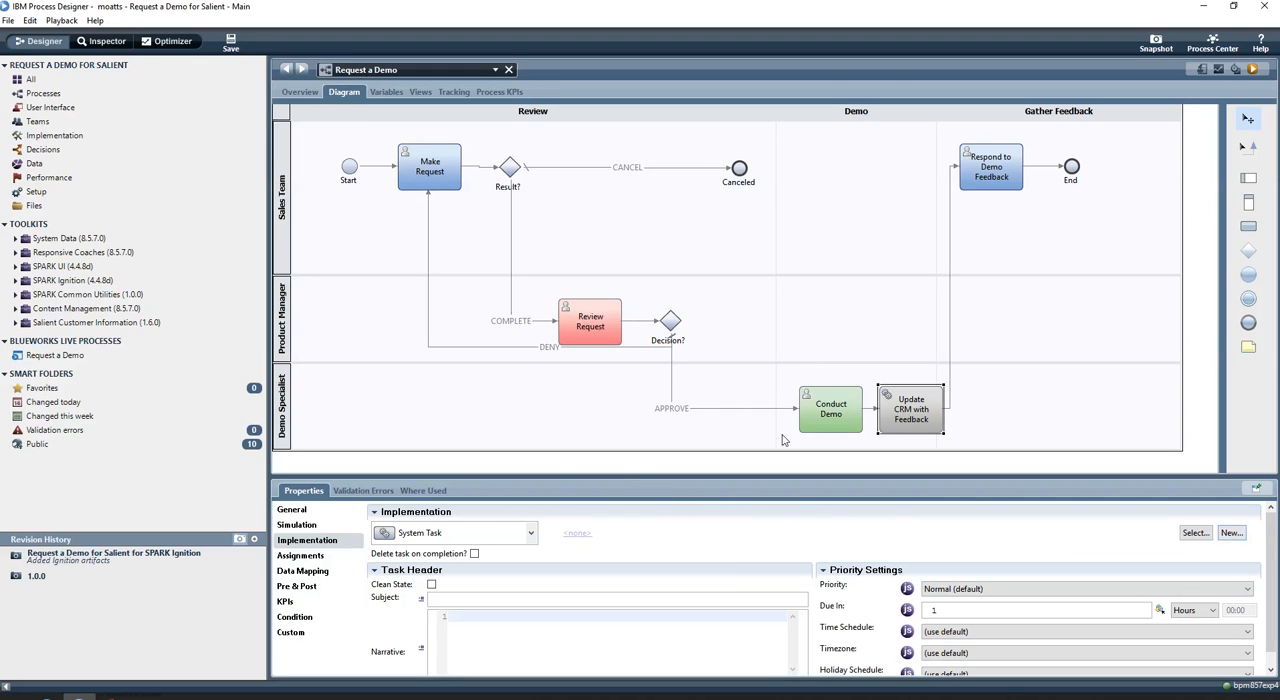
pyautogui.click(1195, 534)
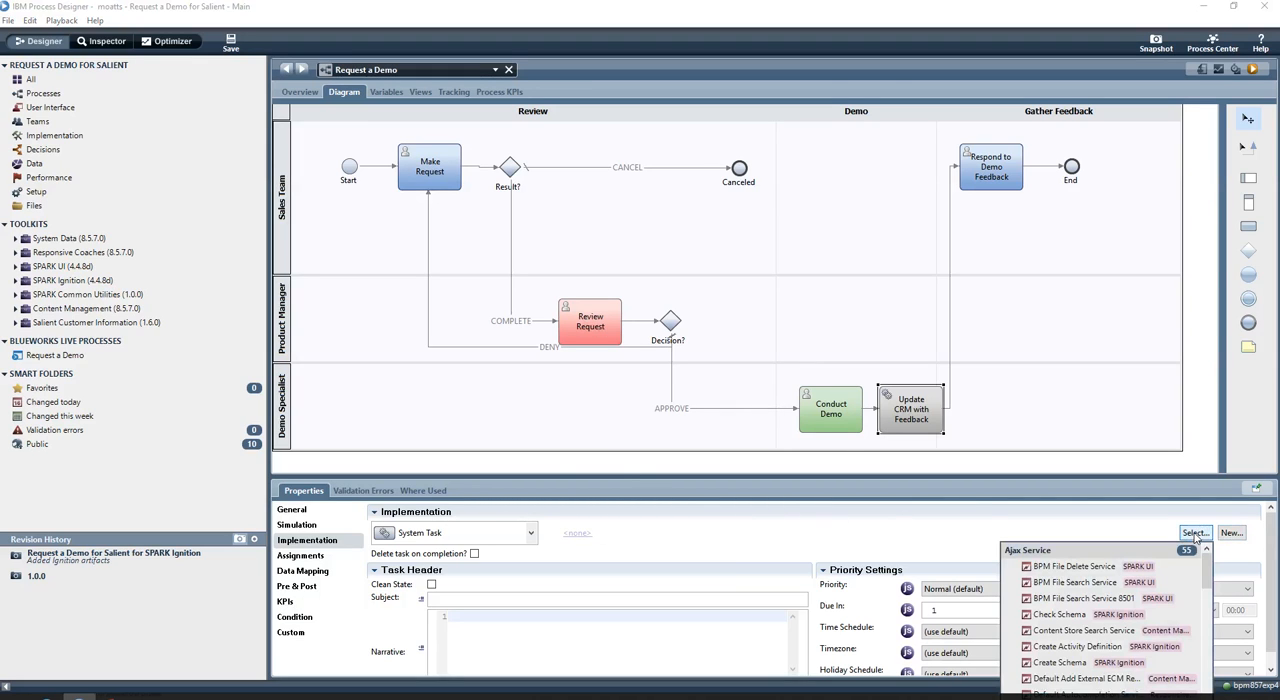
pyautogui.write('salesforce')
pyautogui.press('Return')
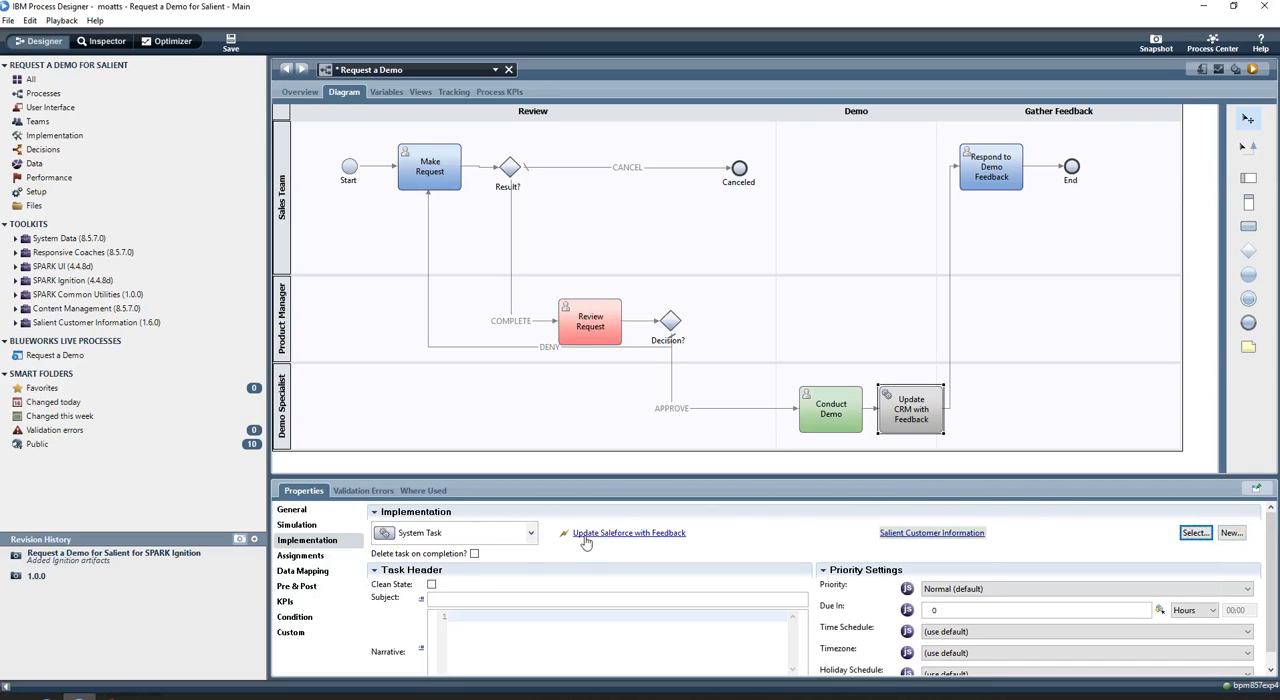
# Map the Update CRM activity's companyName, customerContact and feedback inputs to customerInformation's companyName, companyContactName and comments, and save the process
pyautogui.click(305, 572)
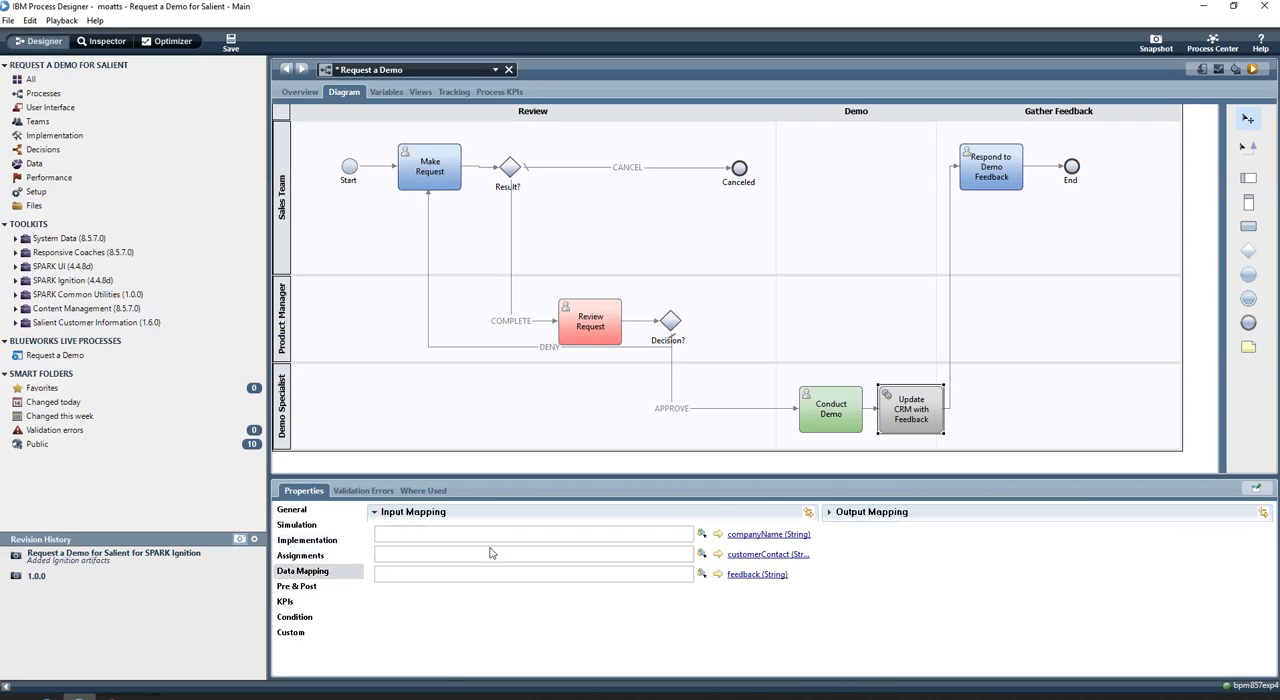
pyautogui.click(701, 534)
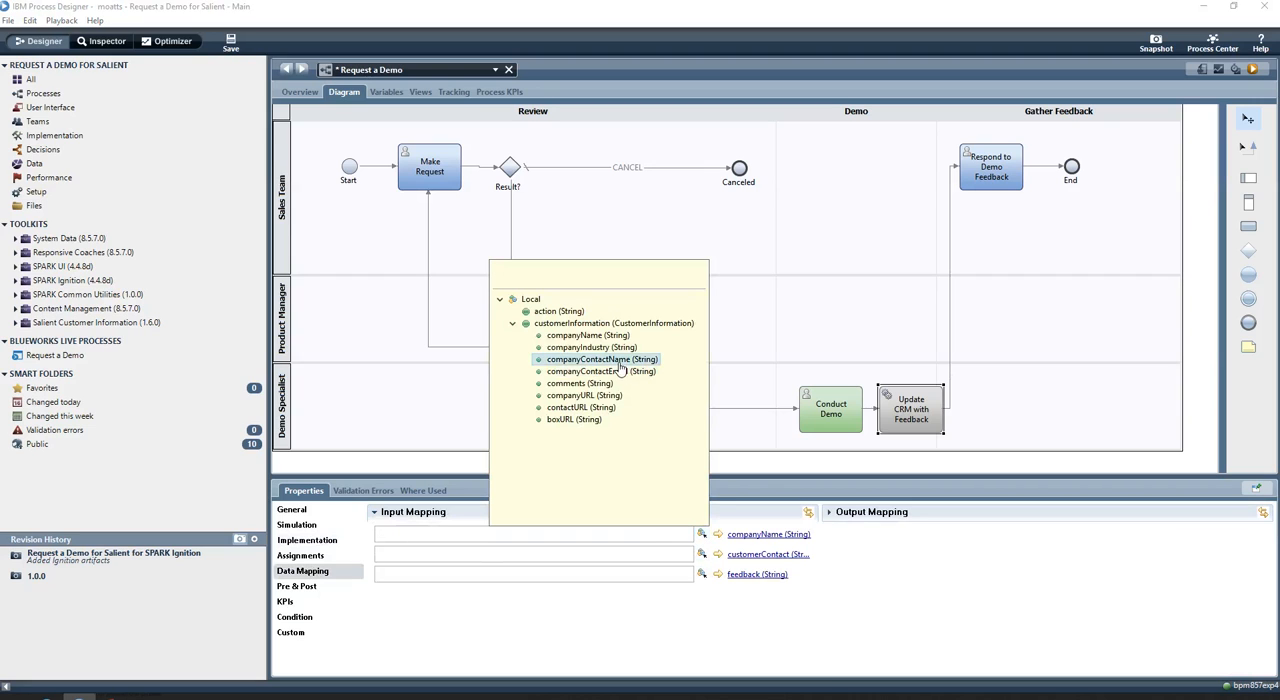
pyautogui.click(590, 338)
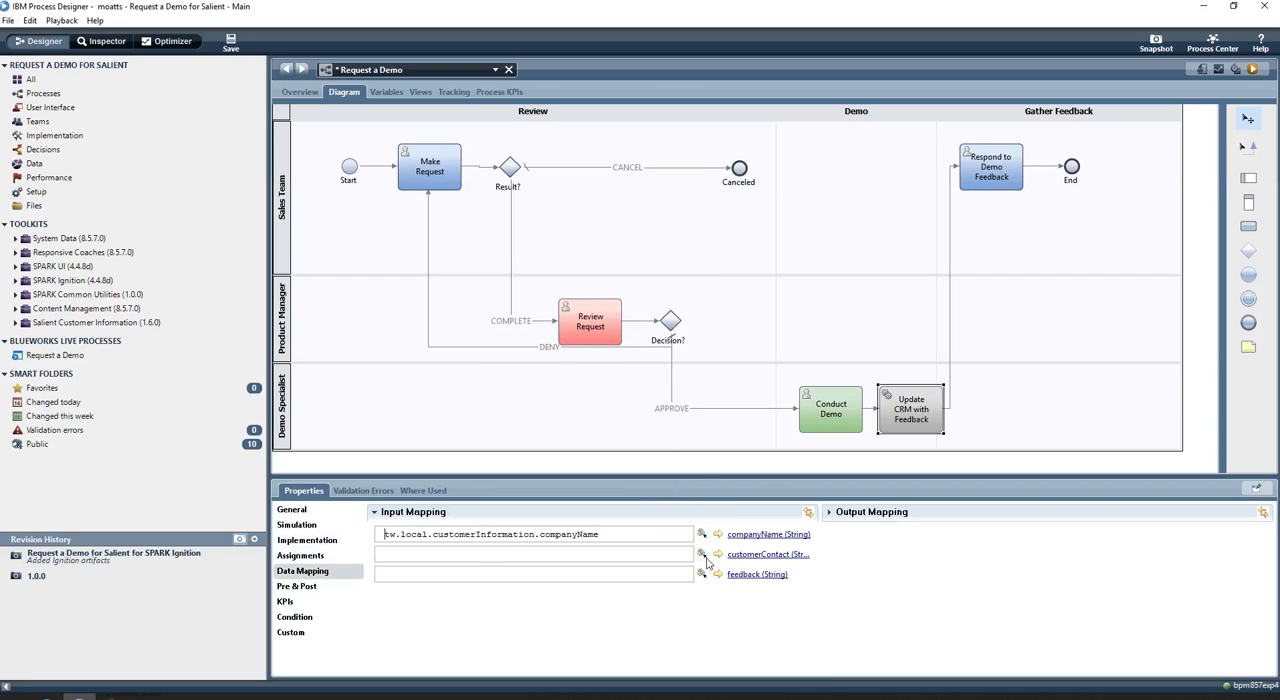
pyautogui.click(702, 555)
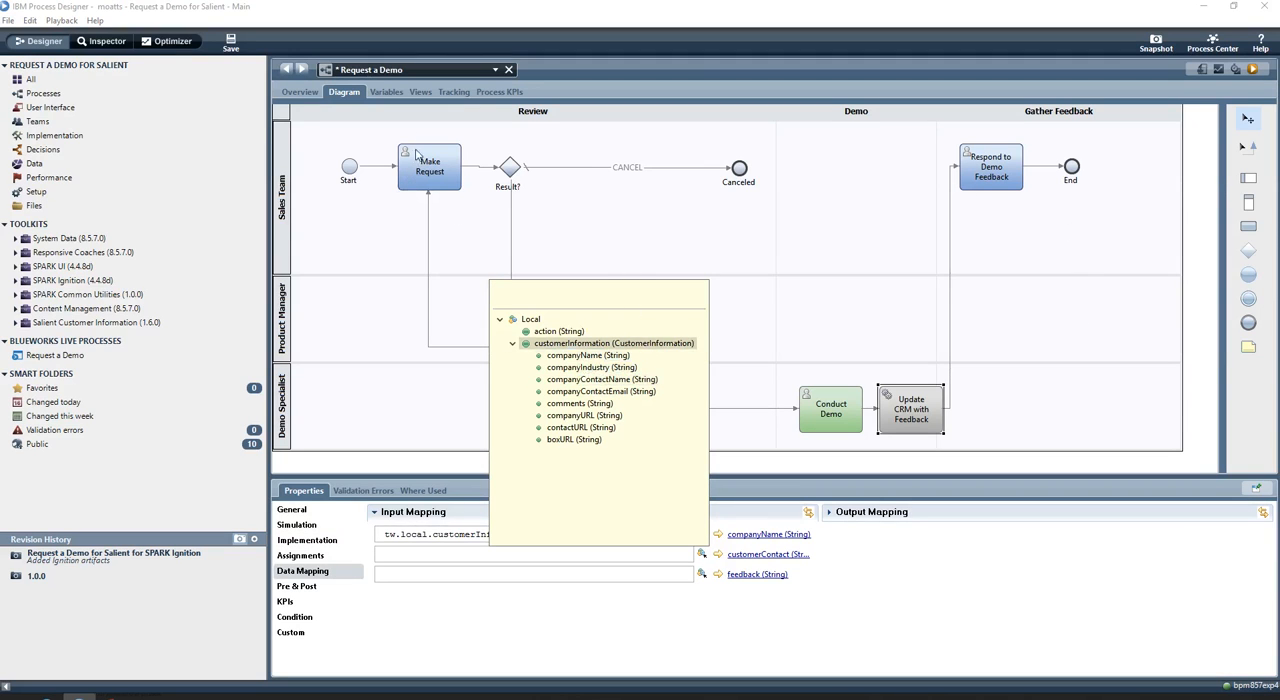
pyautogui.click(633, 390)
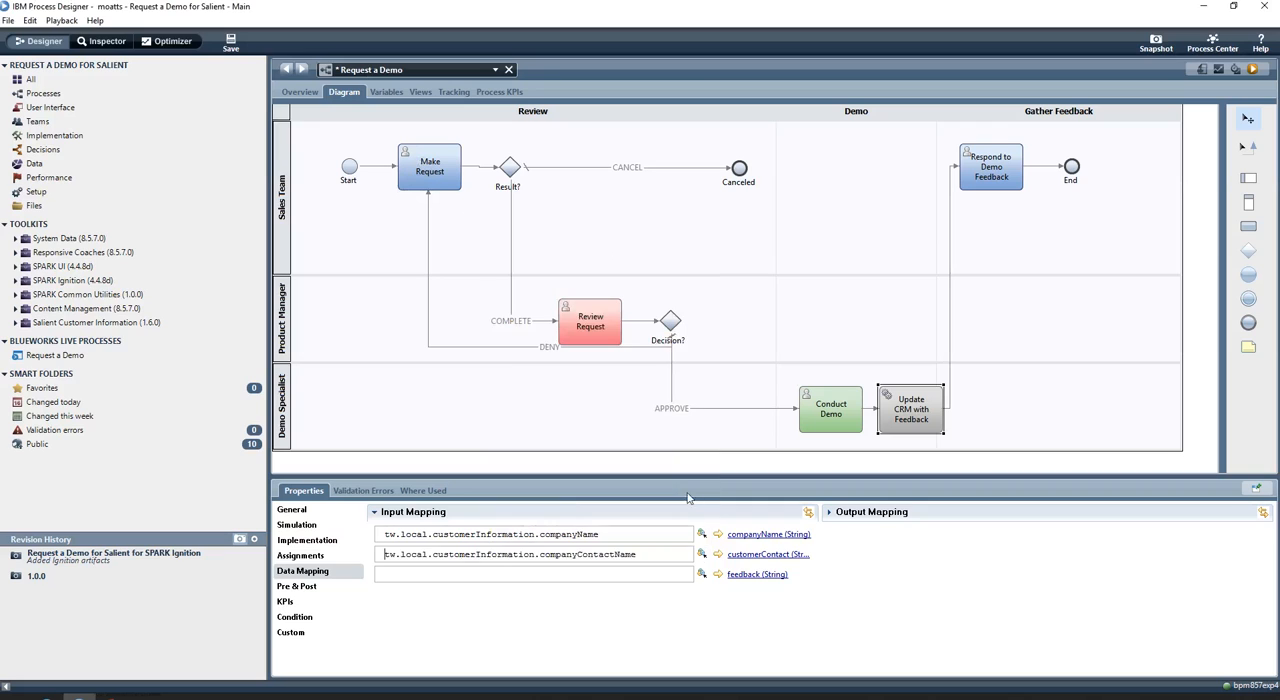
pyautogui.click(702, 574)
pyautogui.click(590, 423)
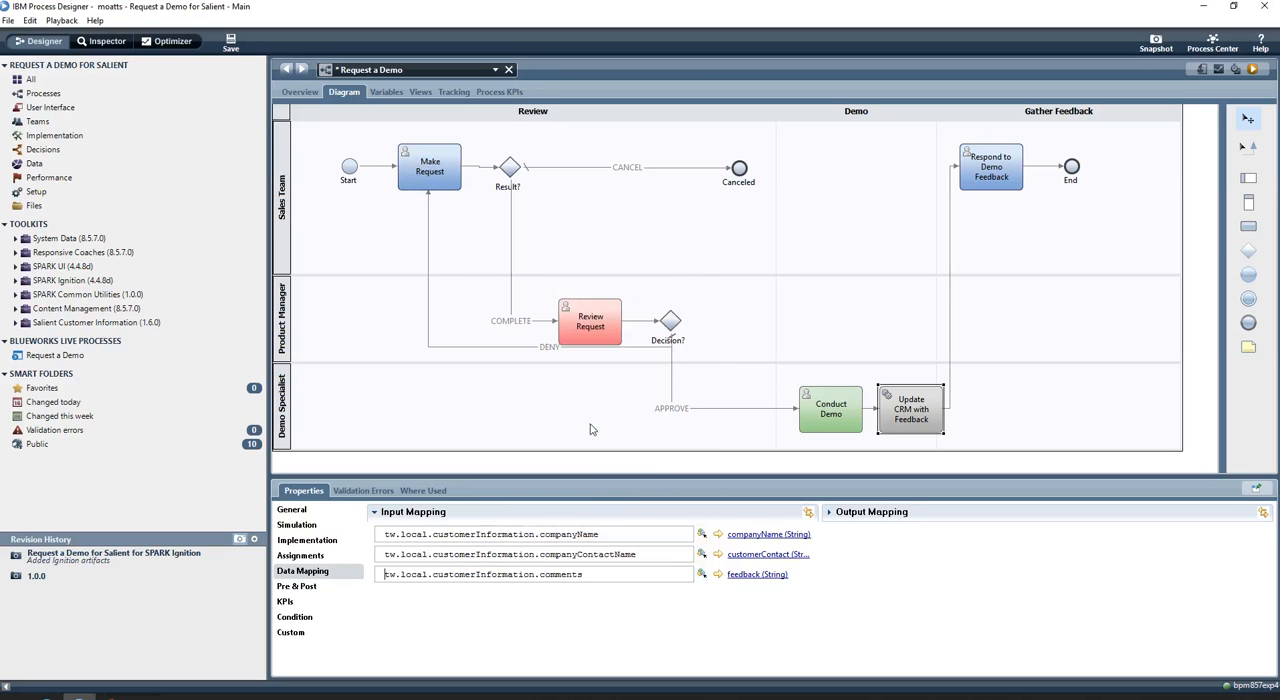
pyautogui.click(236, 40)
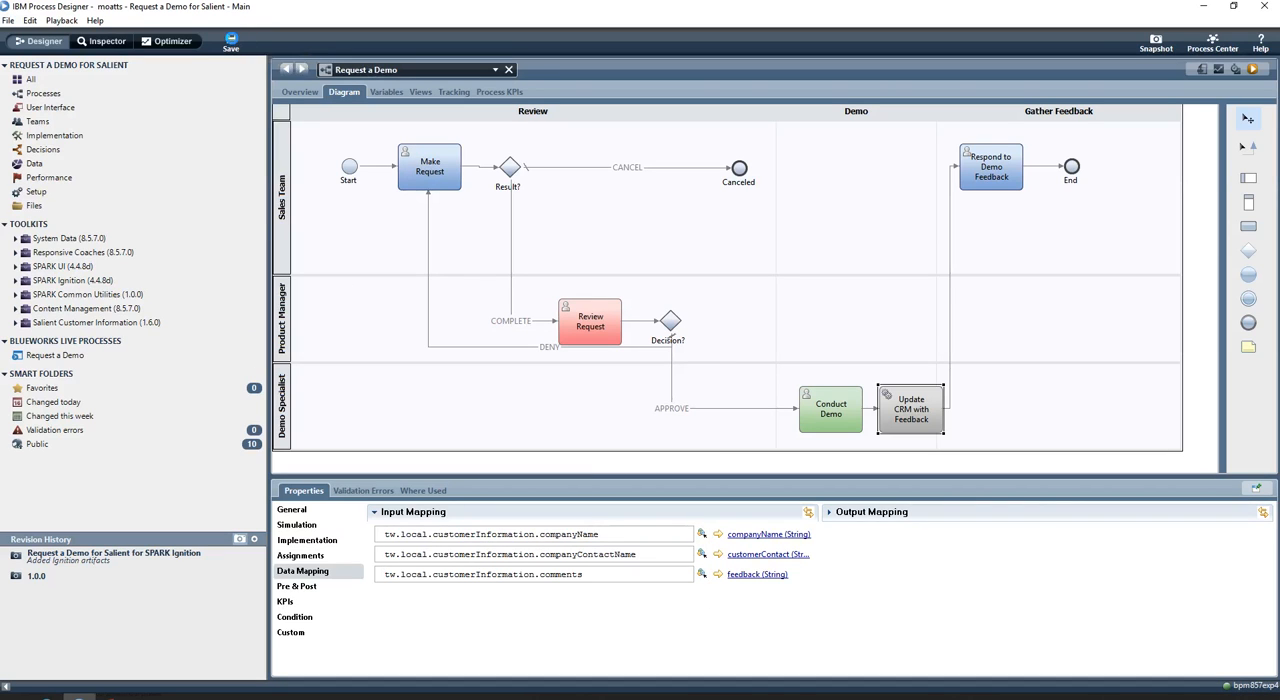